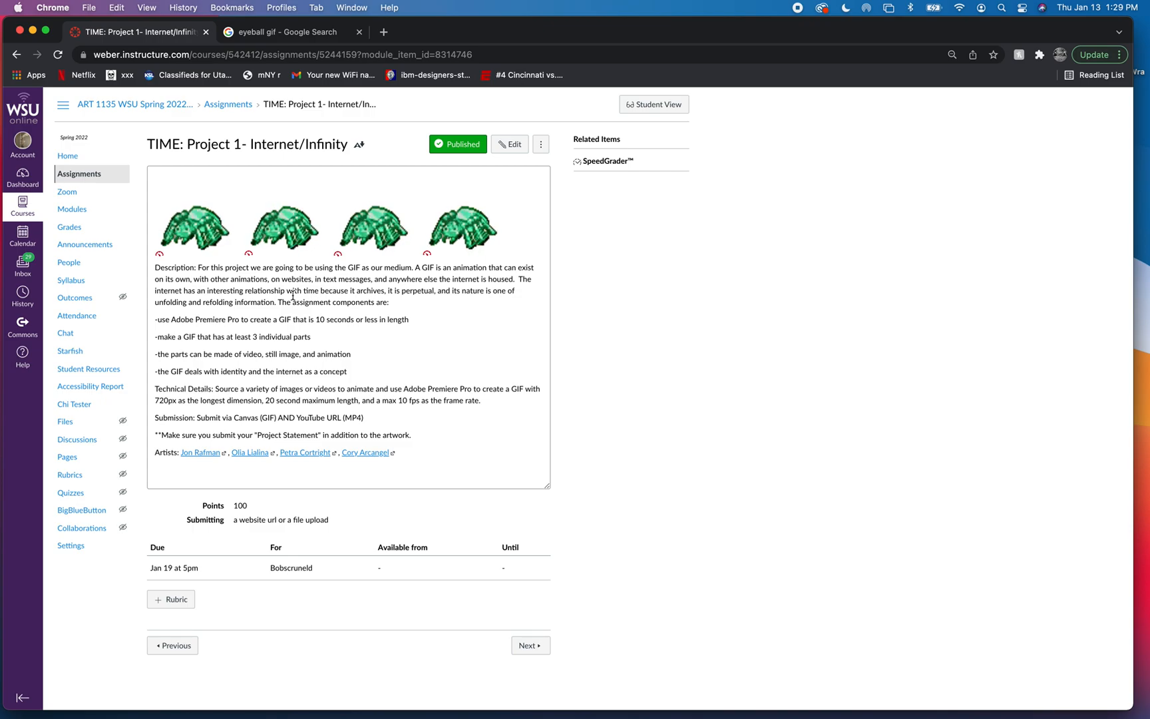
Review the assignment's requirements for three individual parts, Premiere Pro GIF length, and permitted media types
drag(252, 337, 314, 342)
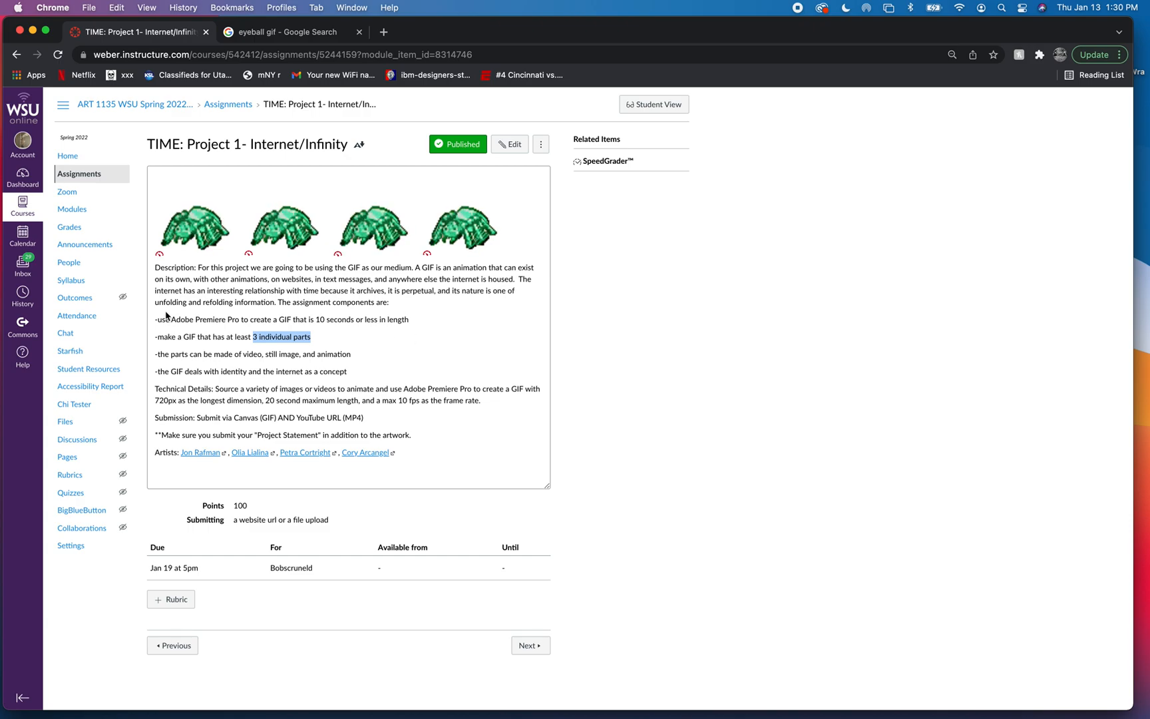
drag(407, 320, 158, 320)
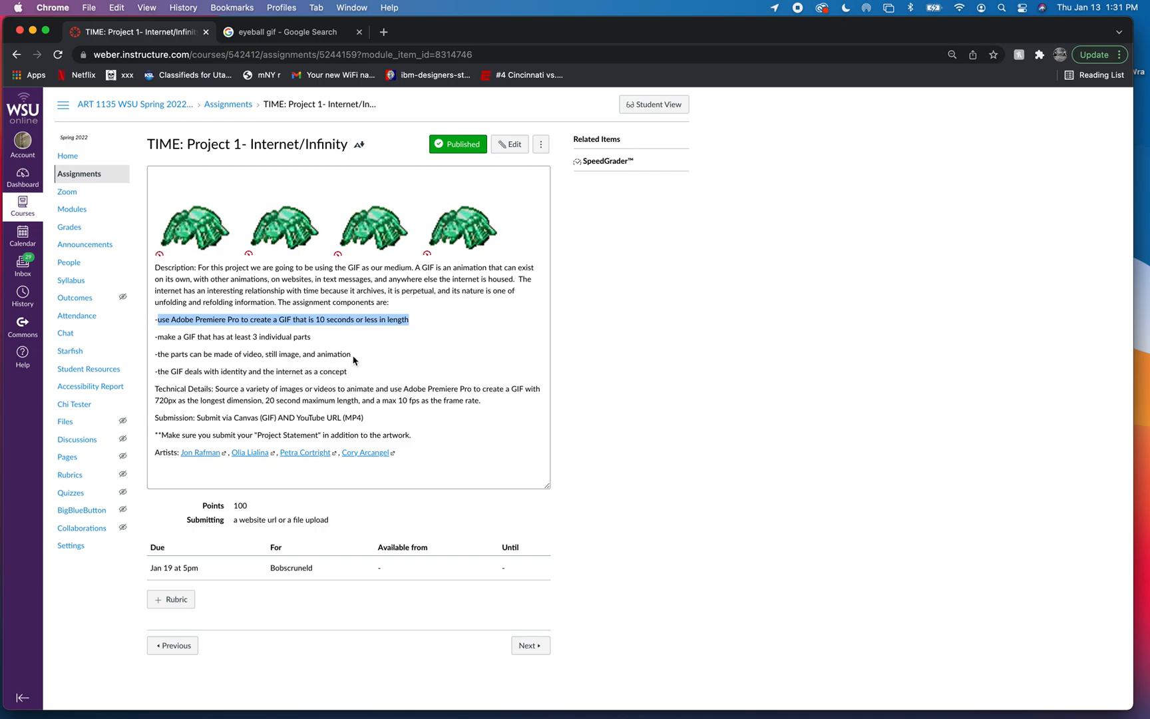
drag(352, 355, 177, 351)
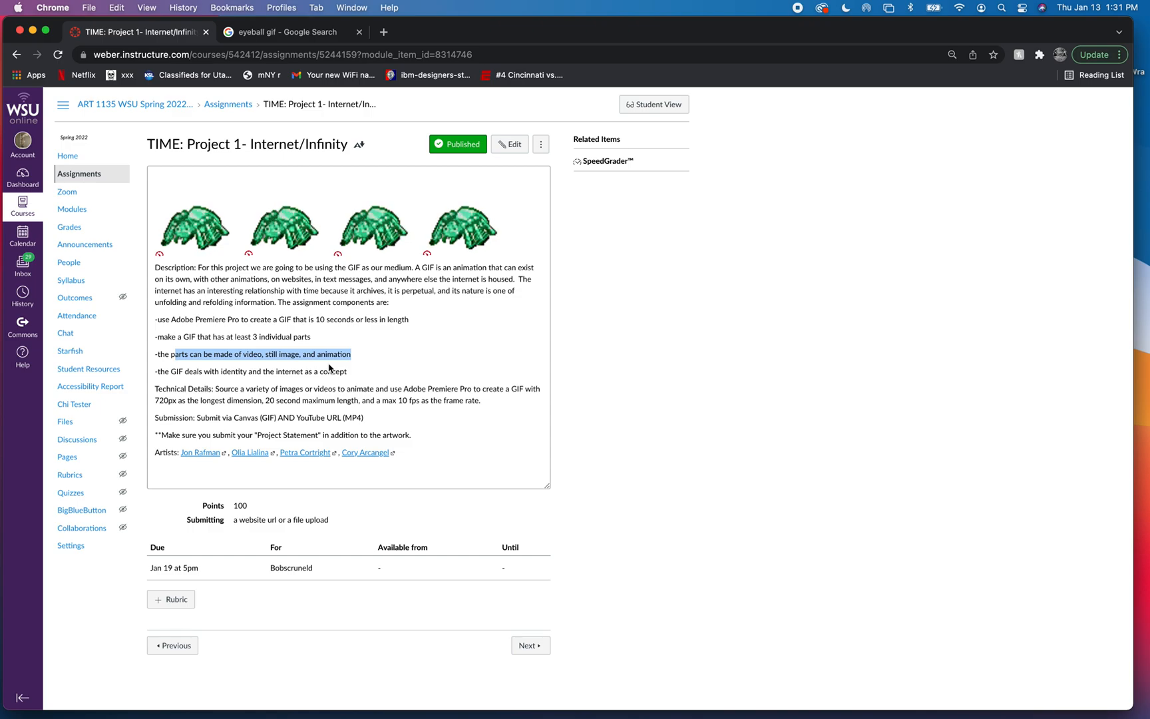
click(380, 378)
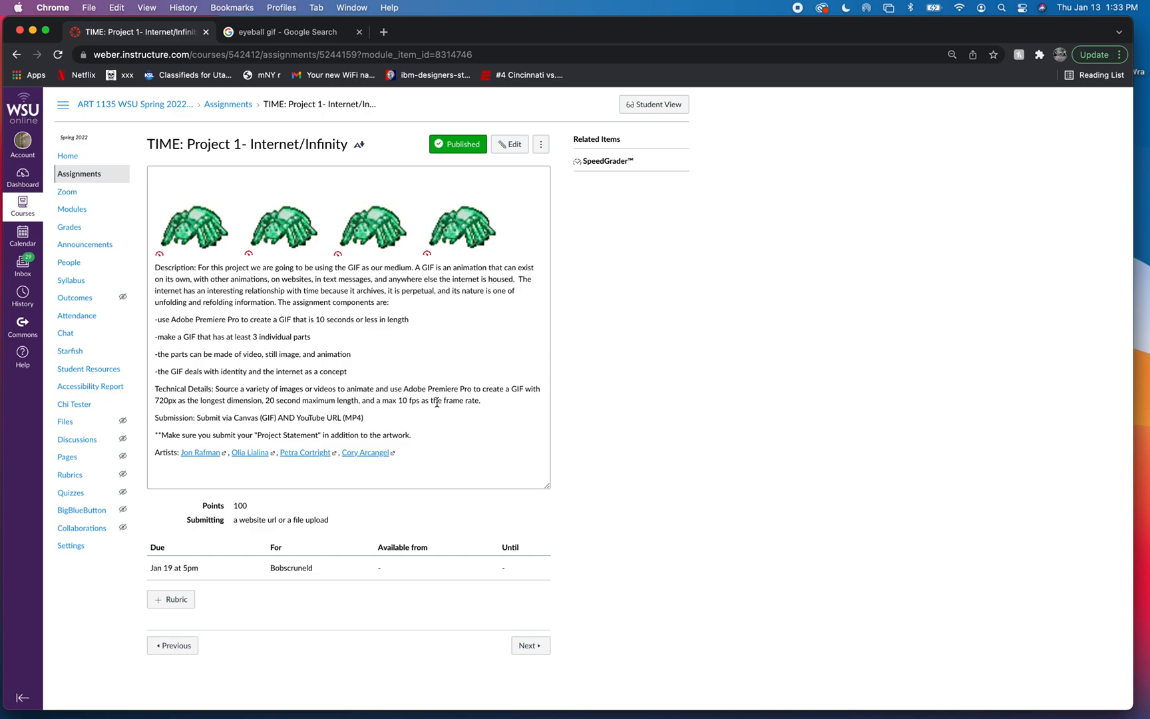
Edit the assignment's technical details to give a 10 second maximum length and save it without adding the remaining sections
click(511, 145)
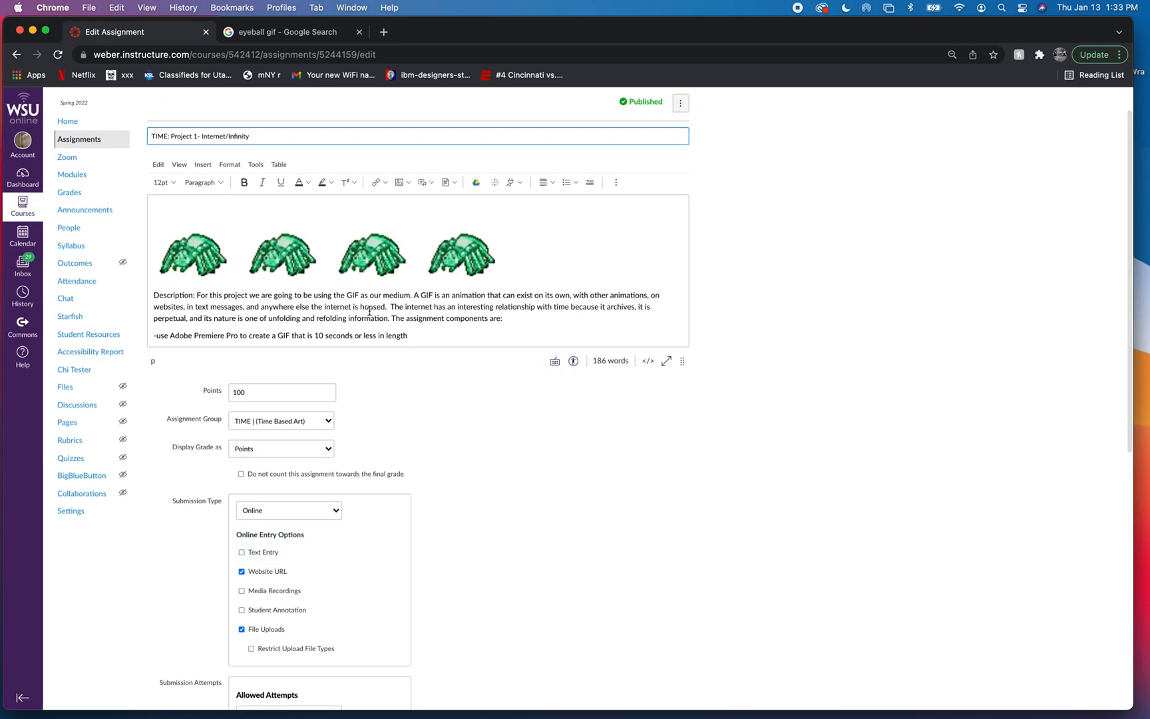
scroll(303, 310, down, 3)
scroll(303, 310, down, 1)
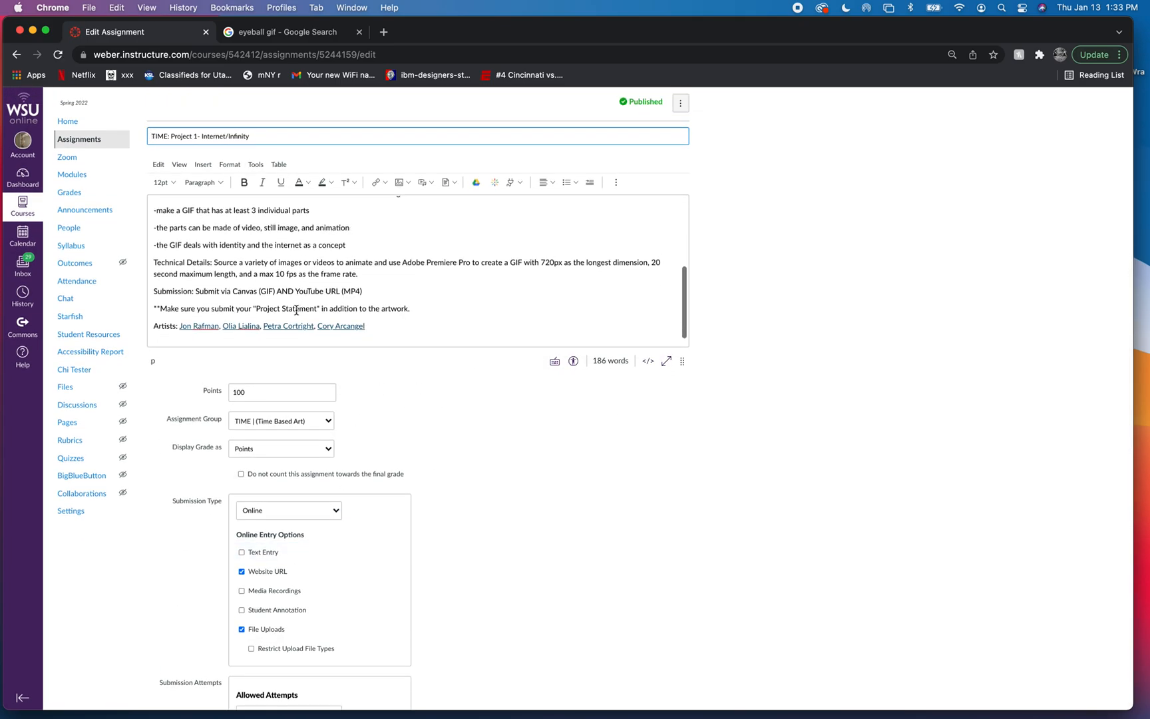
scroll(290, 284, up, 2)
scroll(290, 285, down, 3)
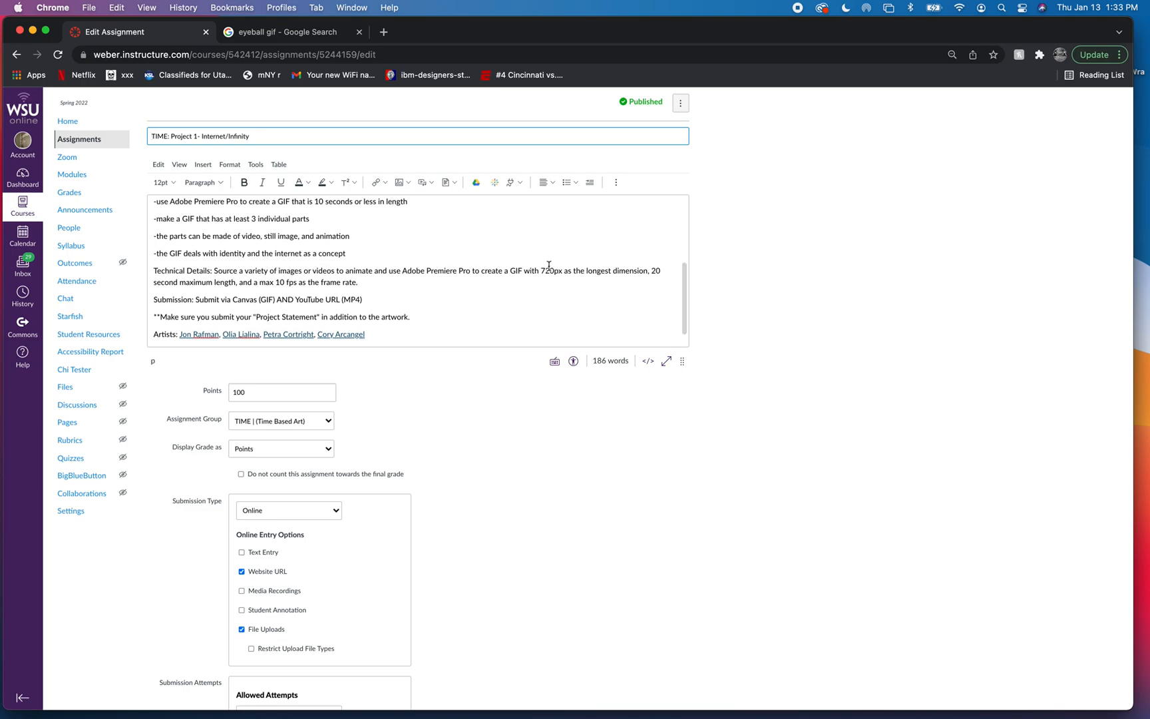
click(654, 271)
scroll(457, 585, down, 7)
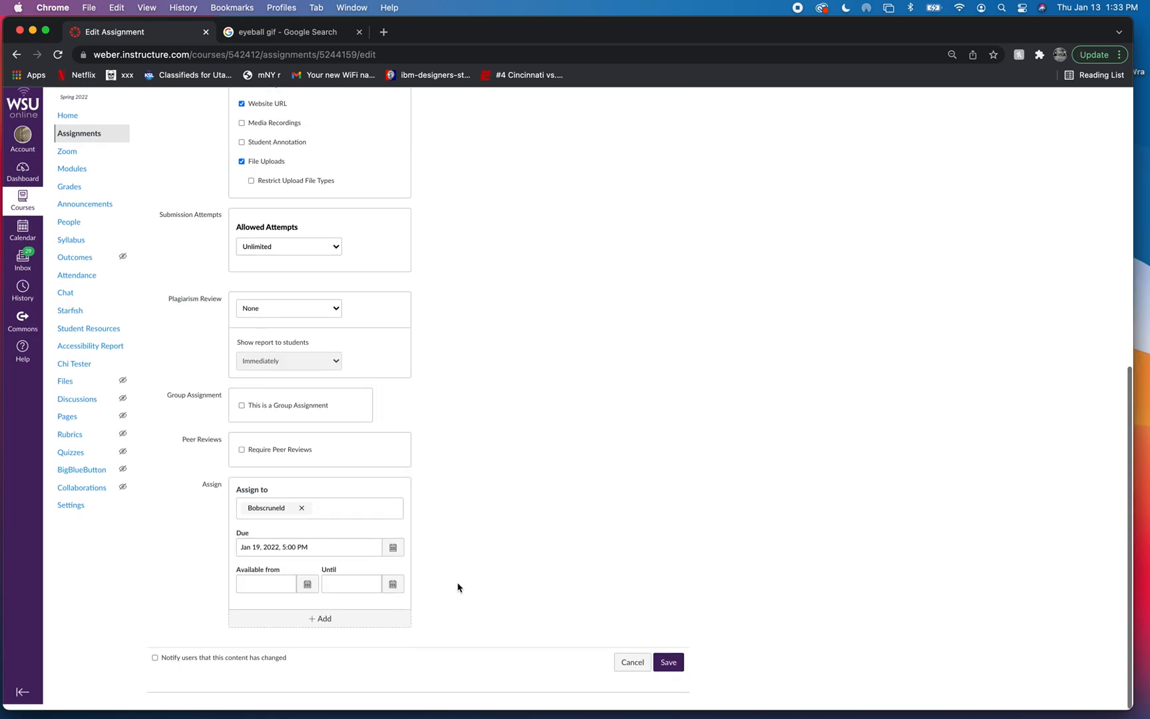
click(669, 668)
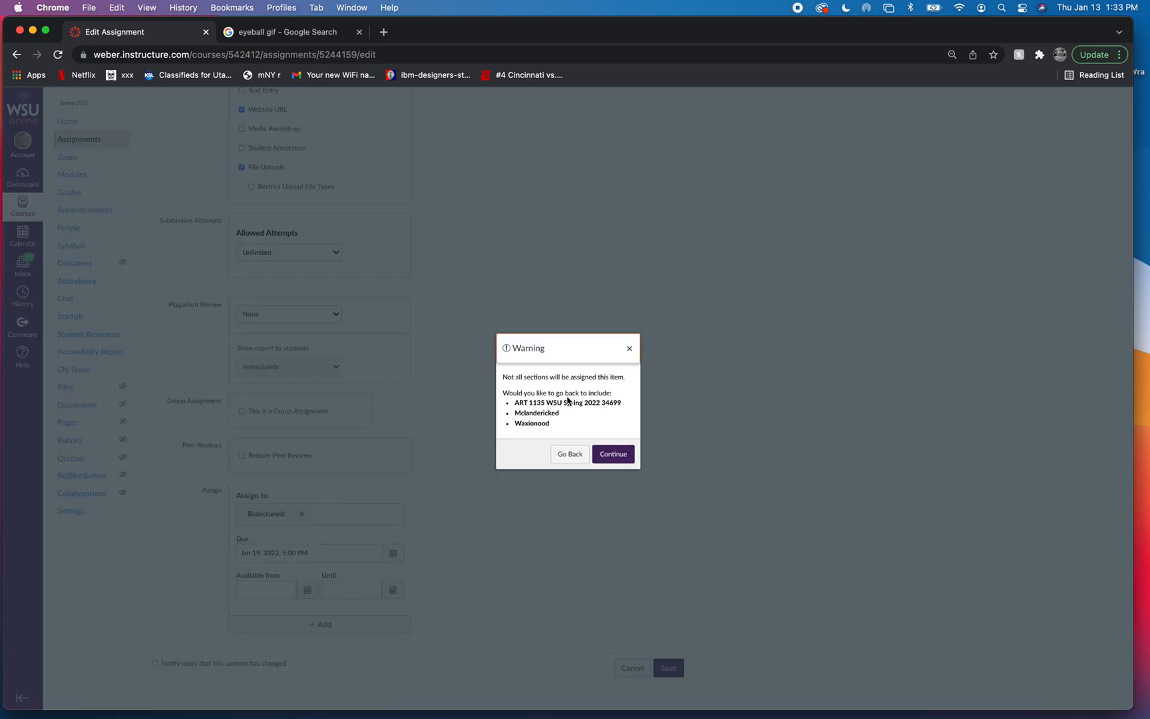
click(609, 455)
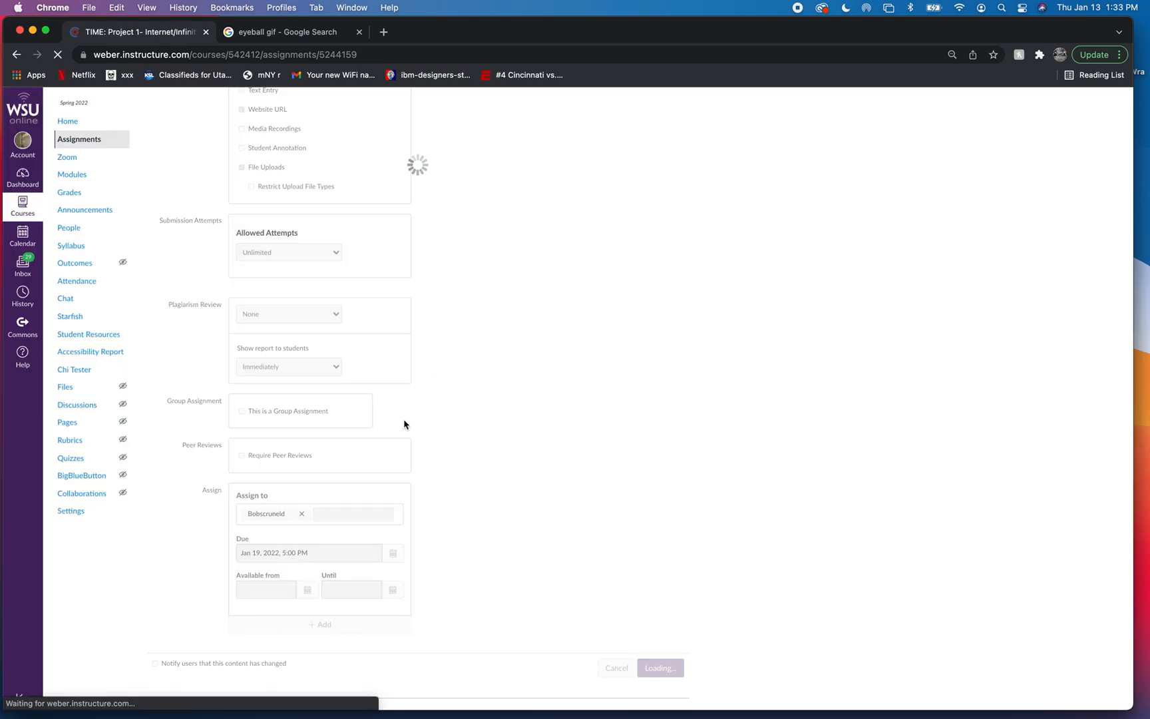
Review the "Project Statement" submission reminder in the assignment description
scroll(404, 425, down, 1)
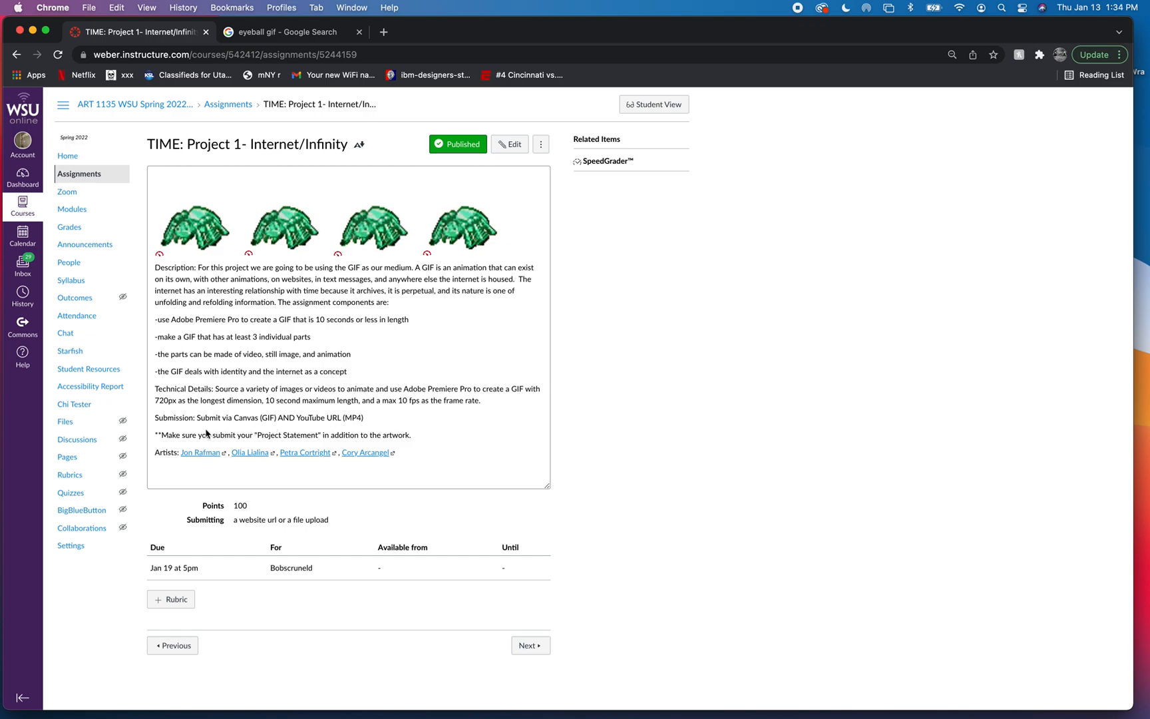
drag(161, 434, 431, 449)
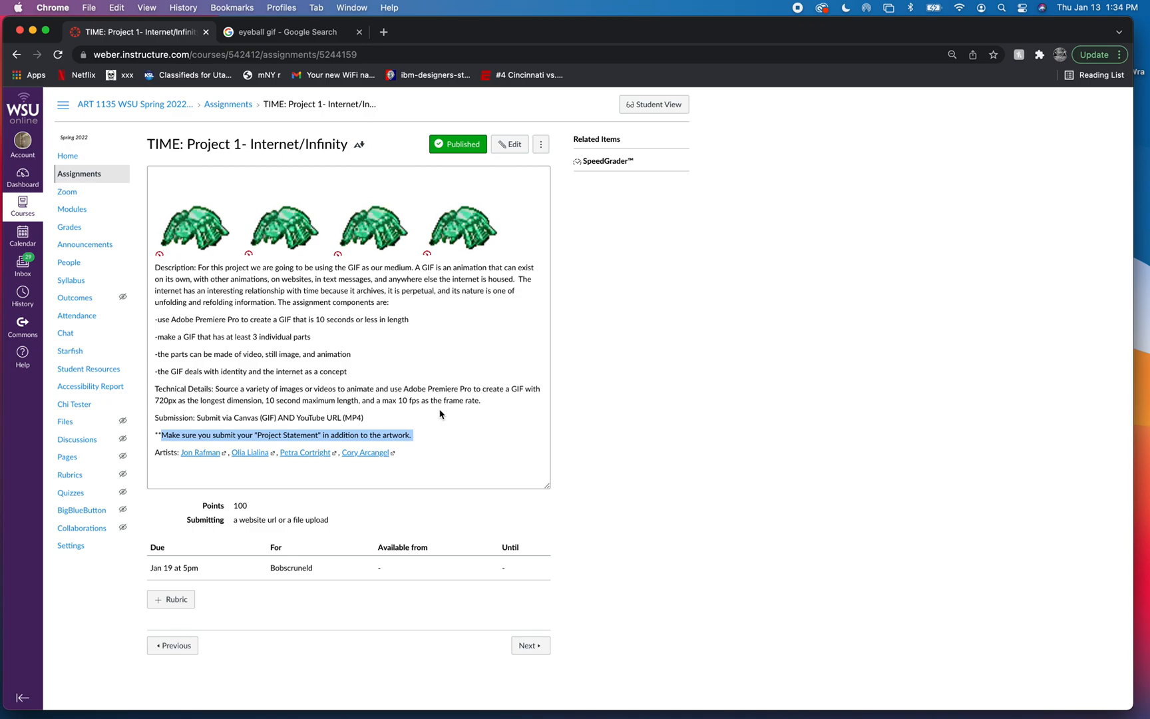
click(443, 415)
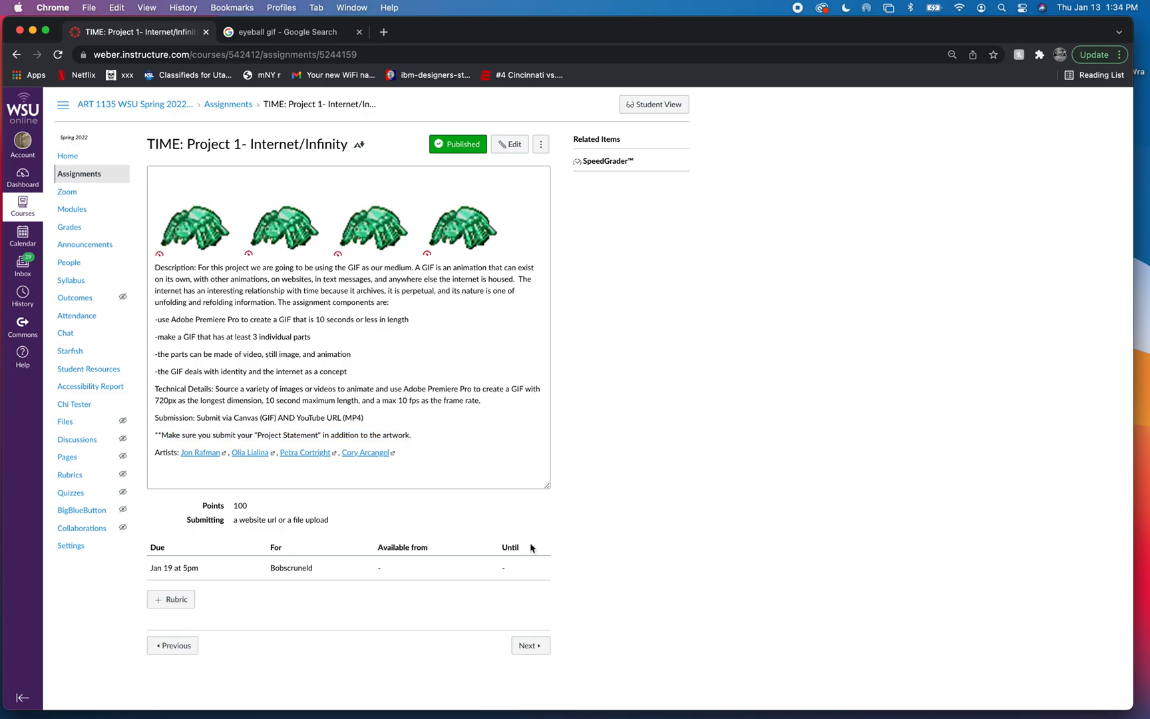
Switch to Premiere Pro, open the Identity folder inside GIF for media import, and preview the transparent PSD and Eye.gif
mouse_move(581, 717)
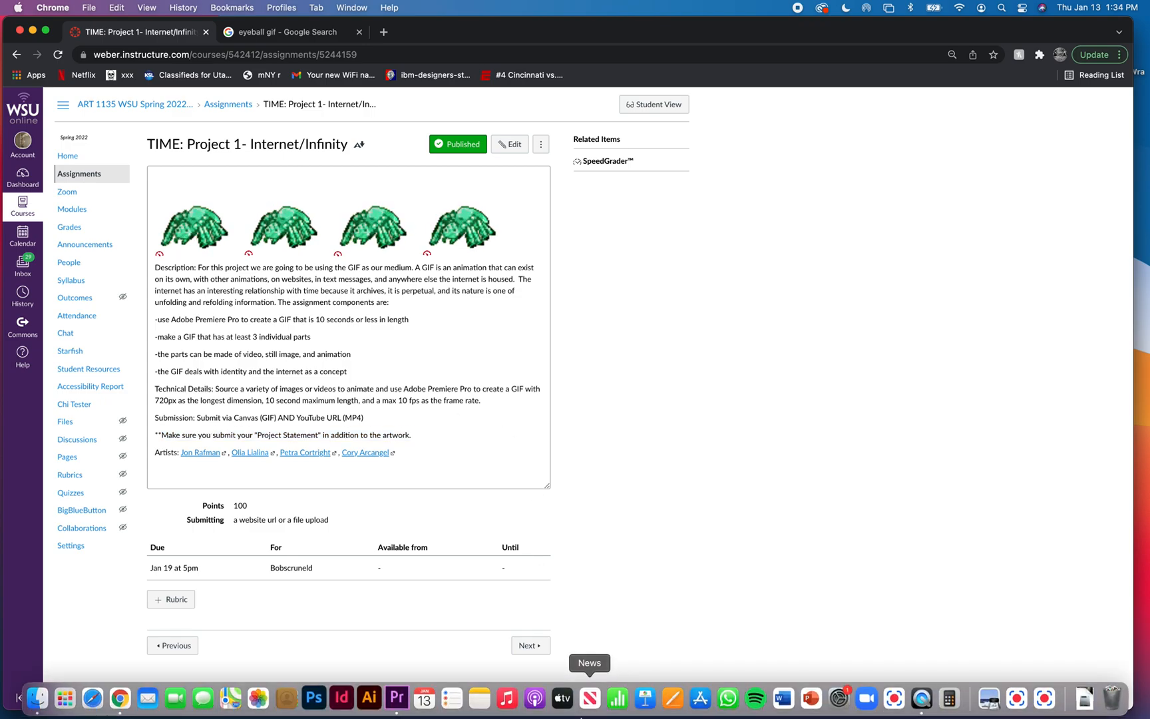
click(399, 697)
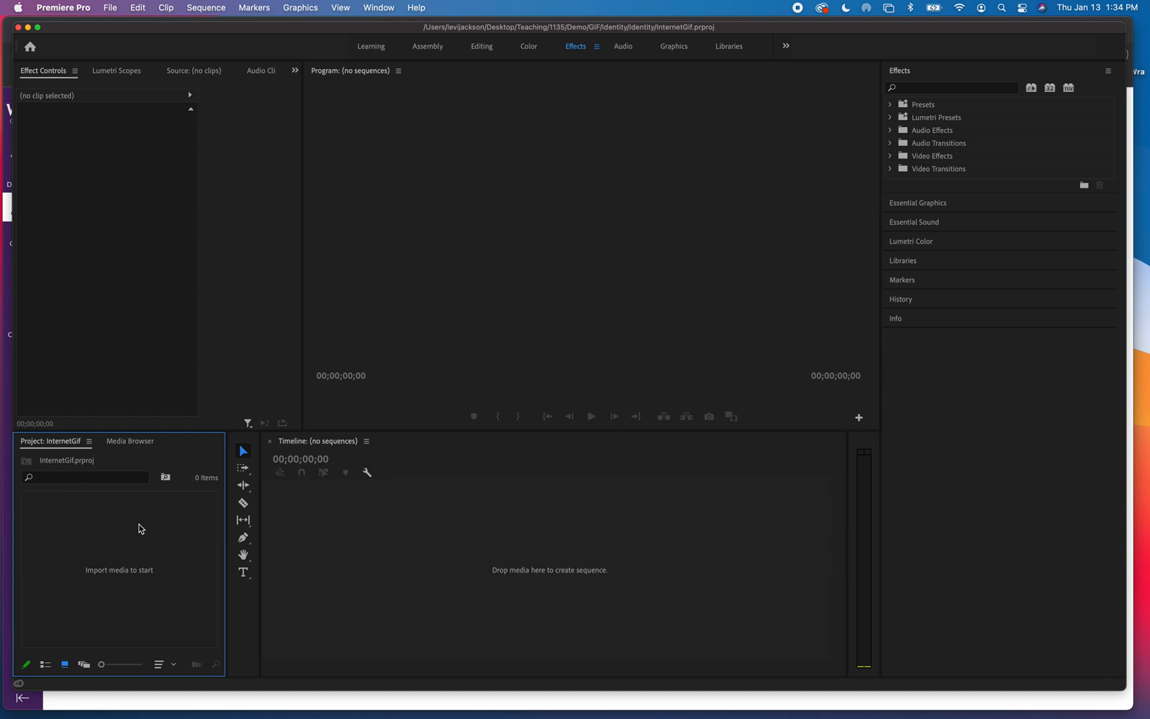
key(super+i)
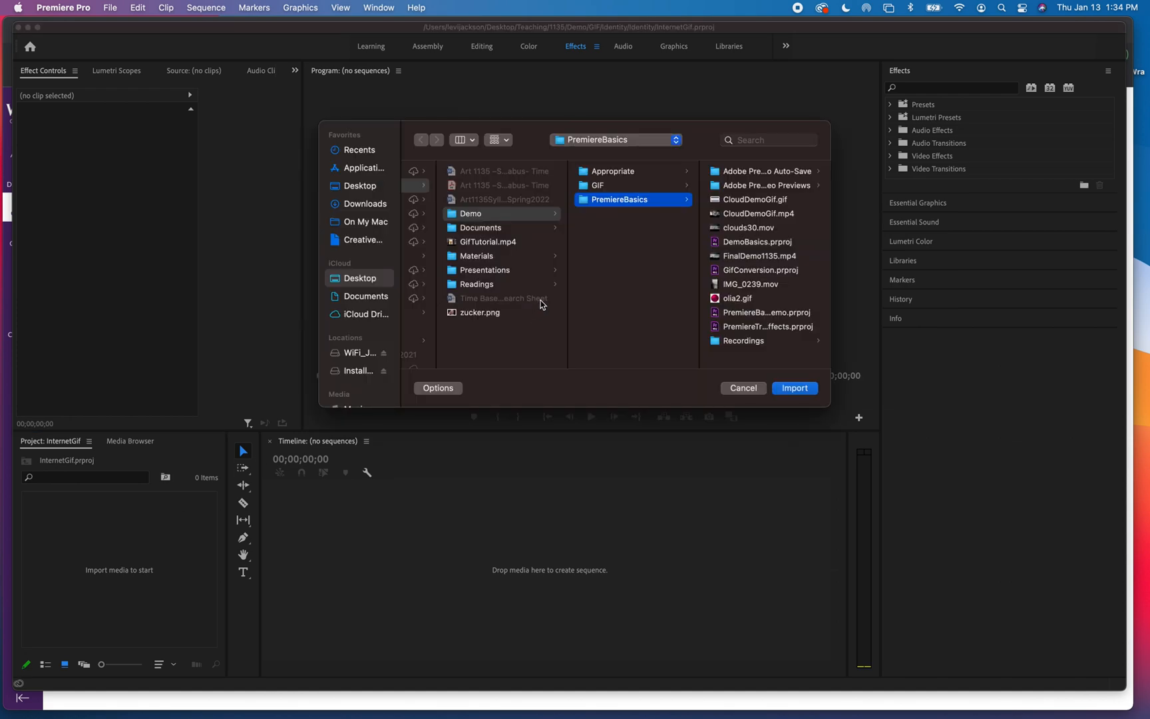
drag(706, 143, 569, 102)
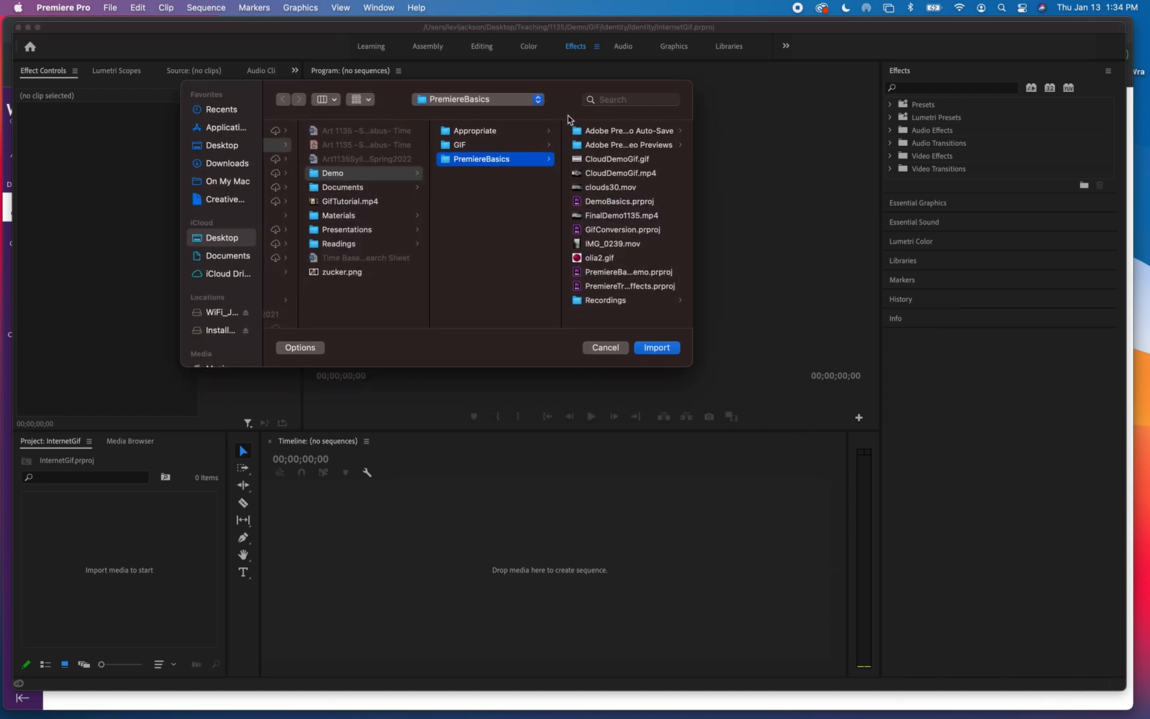
click(478, 146)
click(608, 151)
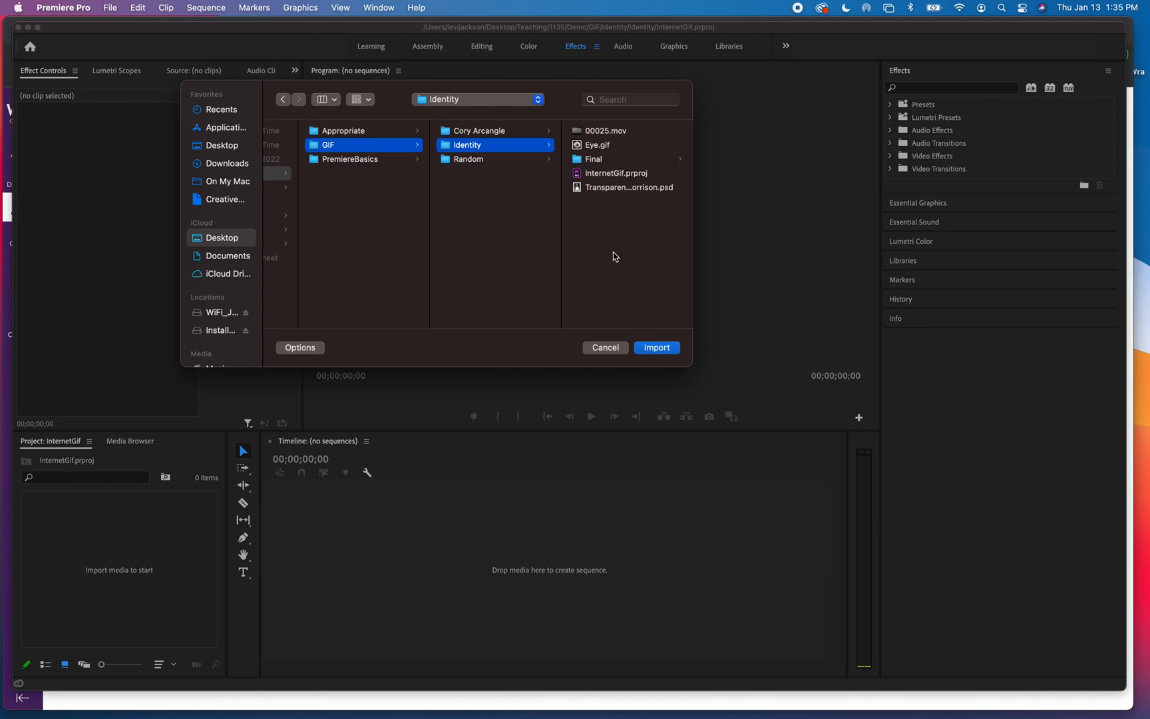
click(606, 187)
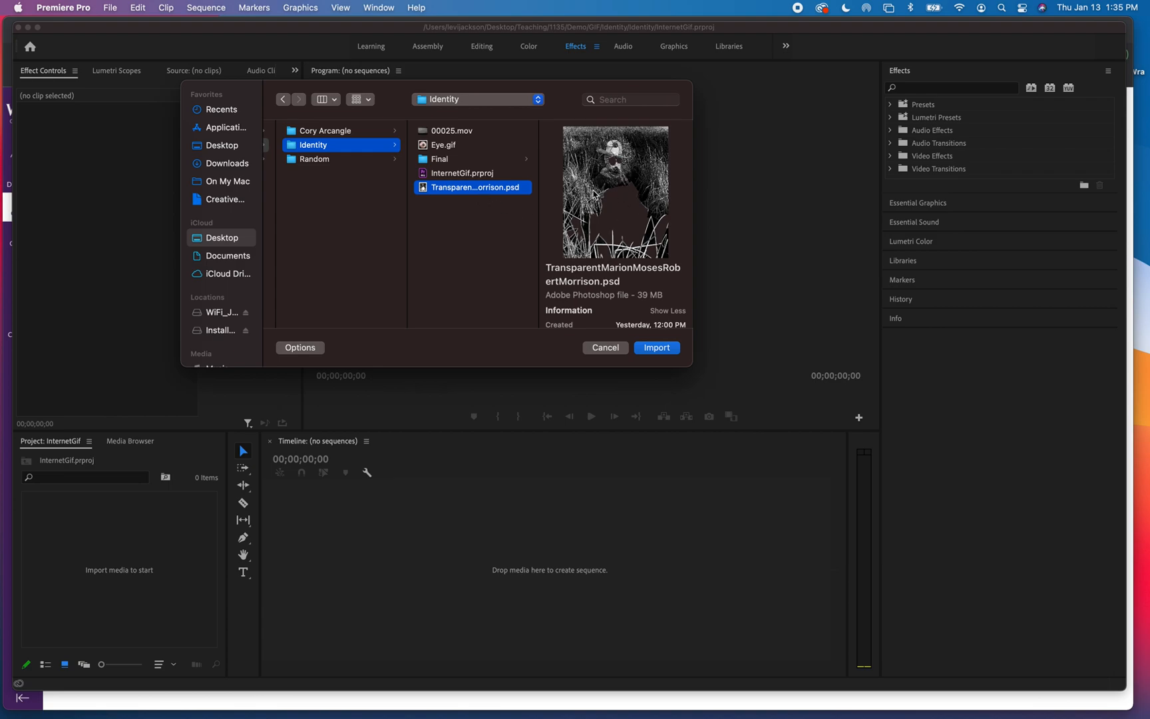
click(445, 146)
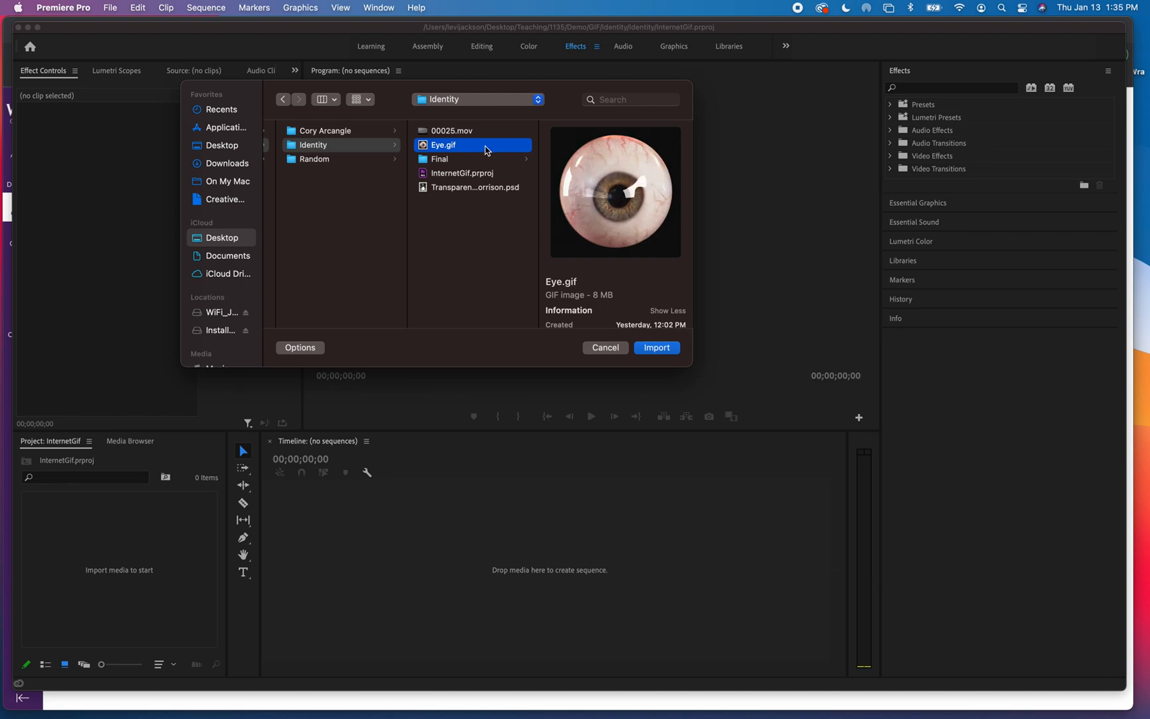
Switch to the eyeball GIF search in Chrome and start saving the Tenor eyeball image, but cancel the save
mouse_move(451, 715)
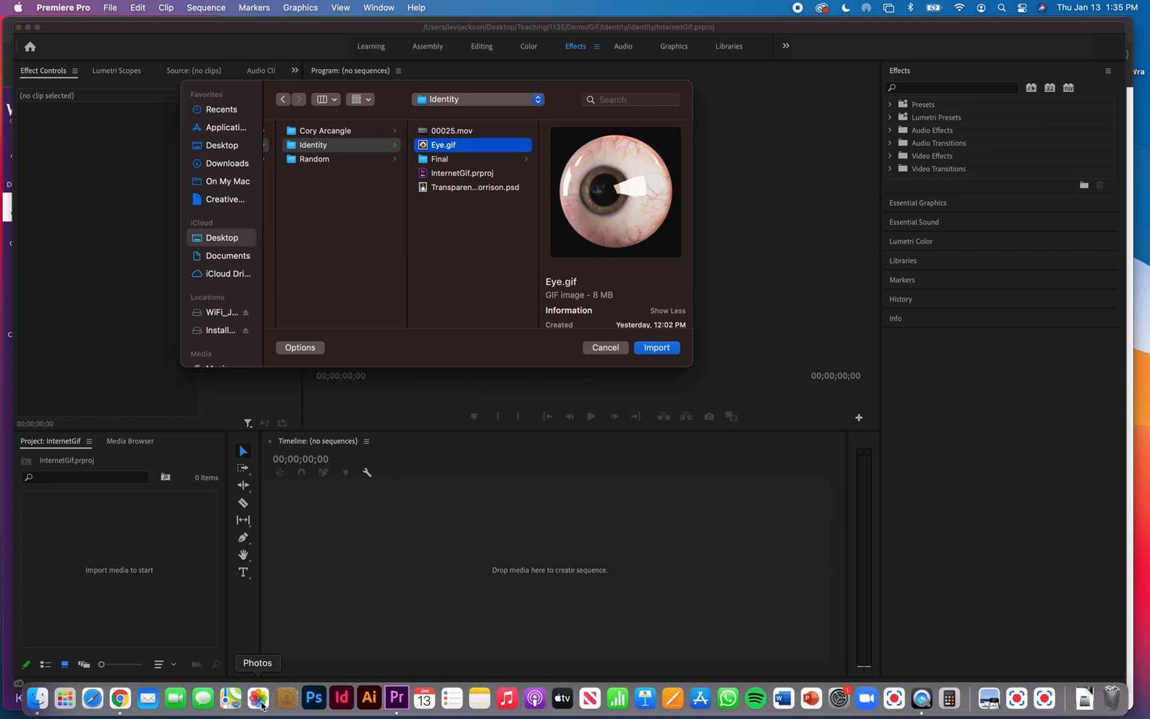
click(120, 697)
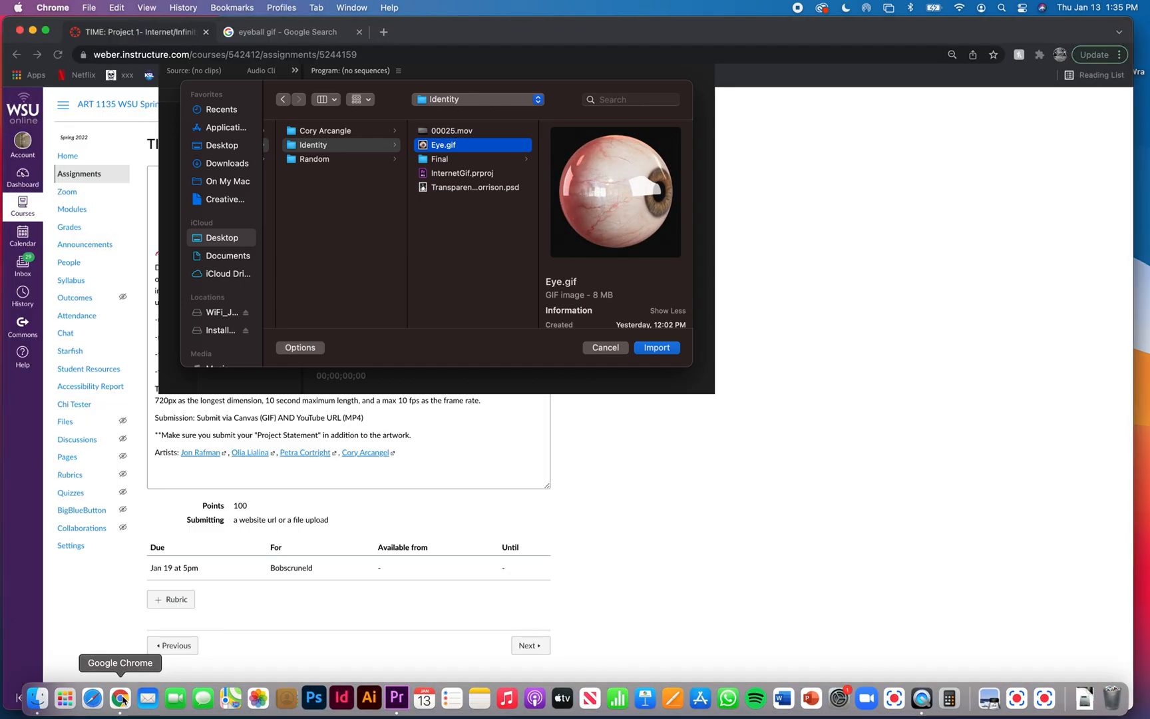
click(295, 33)
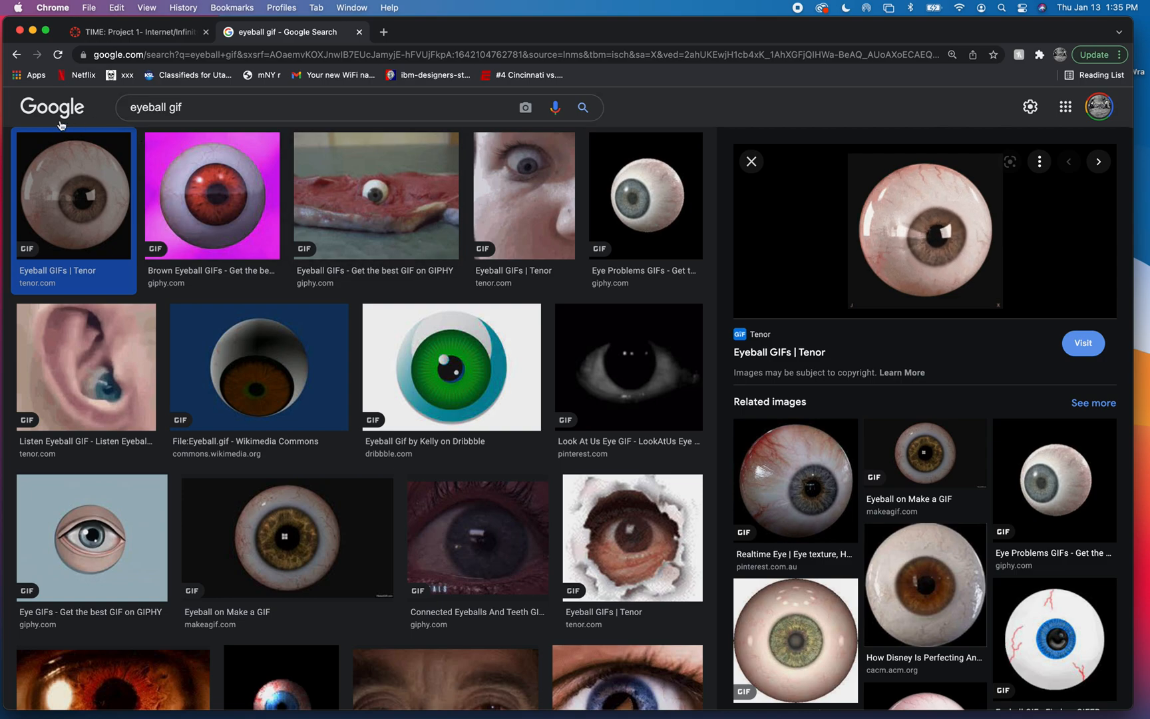
right_click(894, 222)
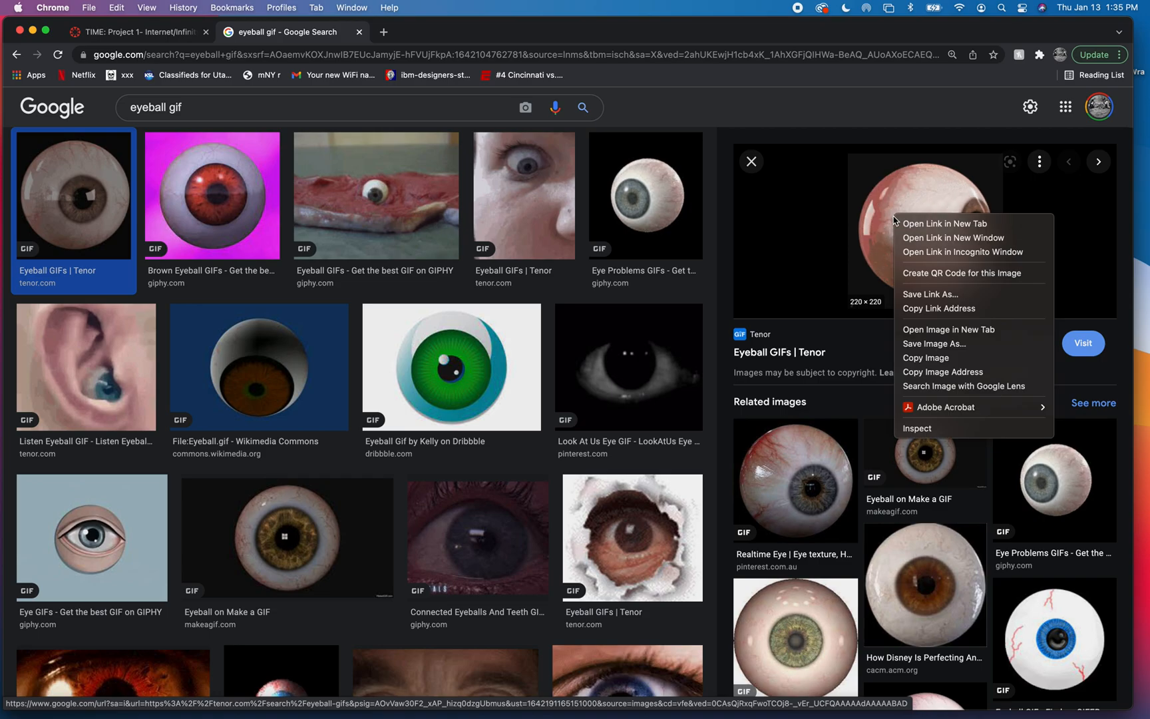
click(937, 342)
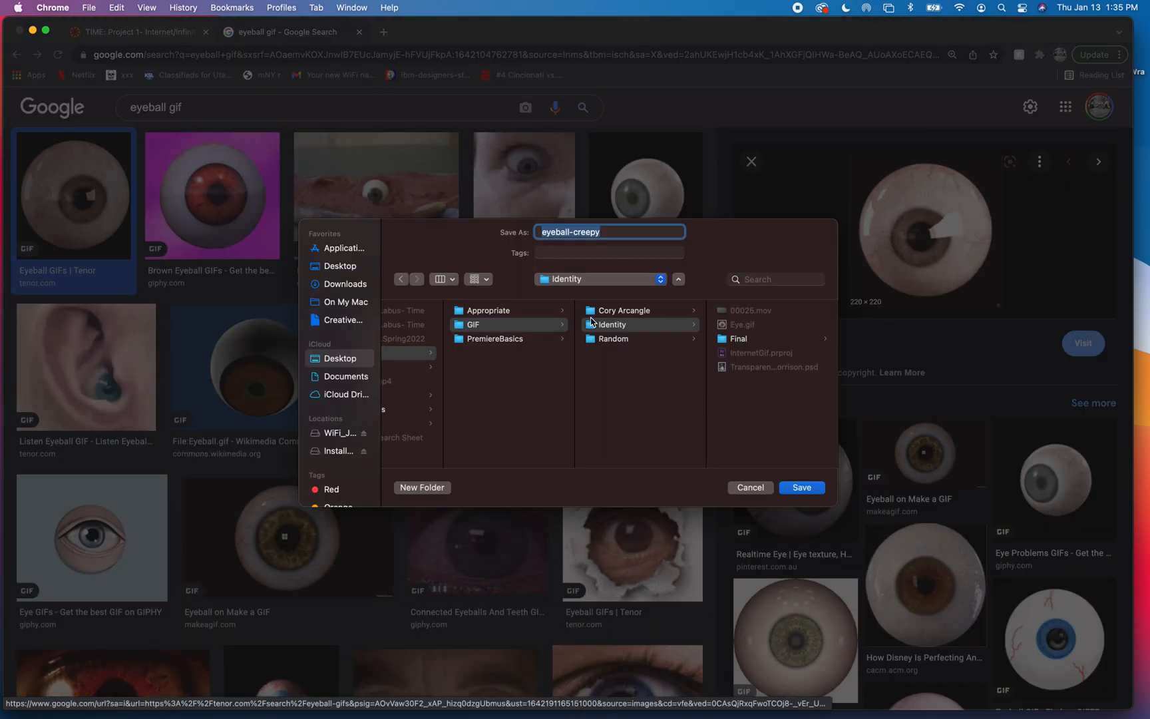
click(754, 488)
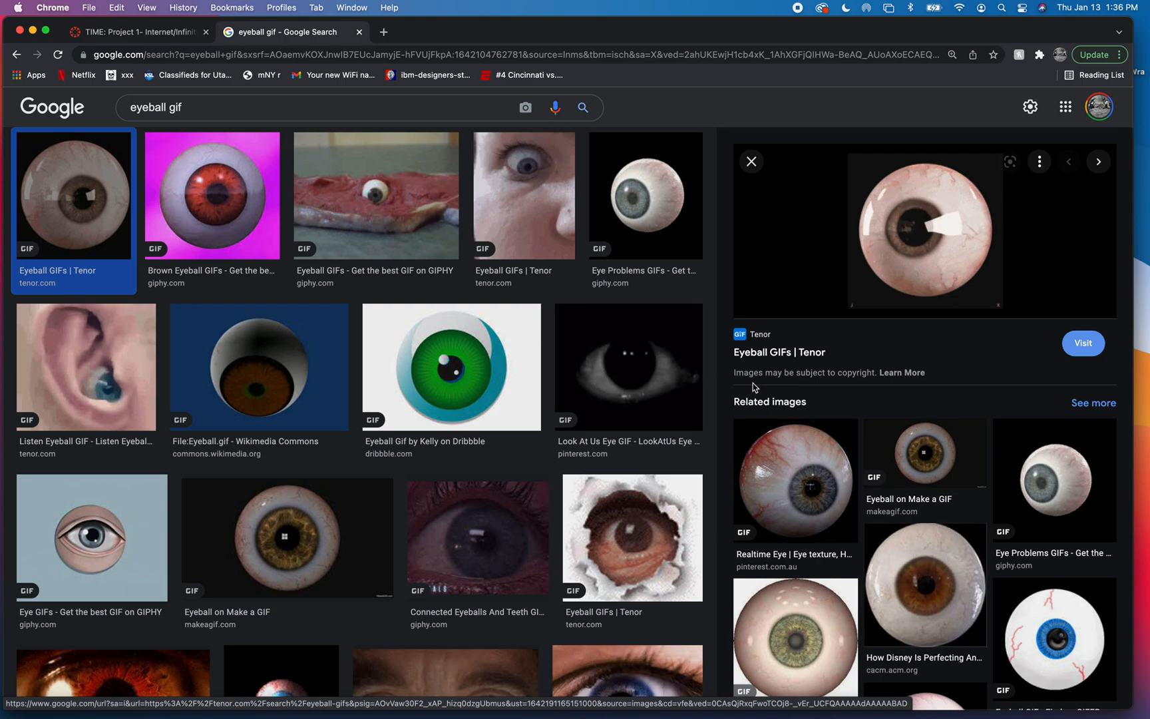
Examine the eyeball GIF search results, previewing the Pinterest "Look At Us Eye" GIF and the first Tenor eyeball
click(613, 337)
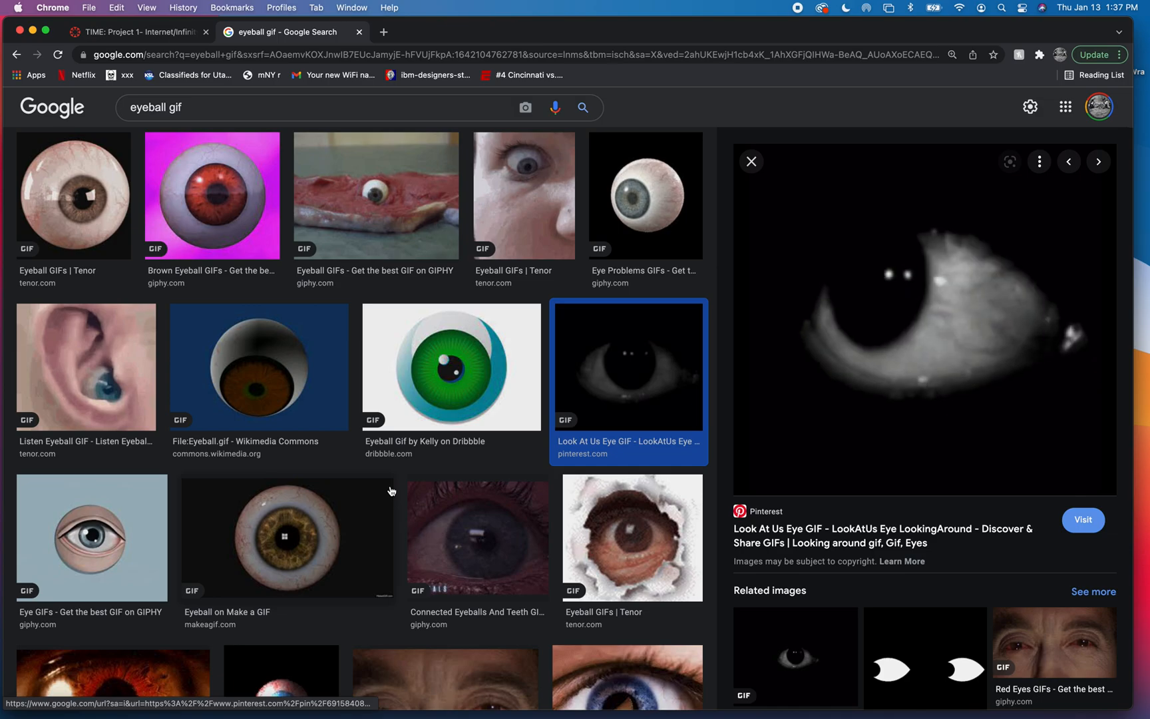
scroll(399, 485, down, 10)
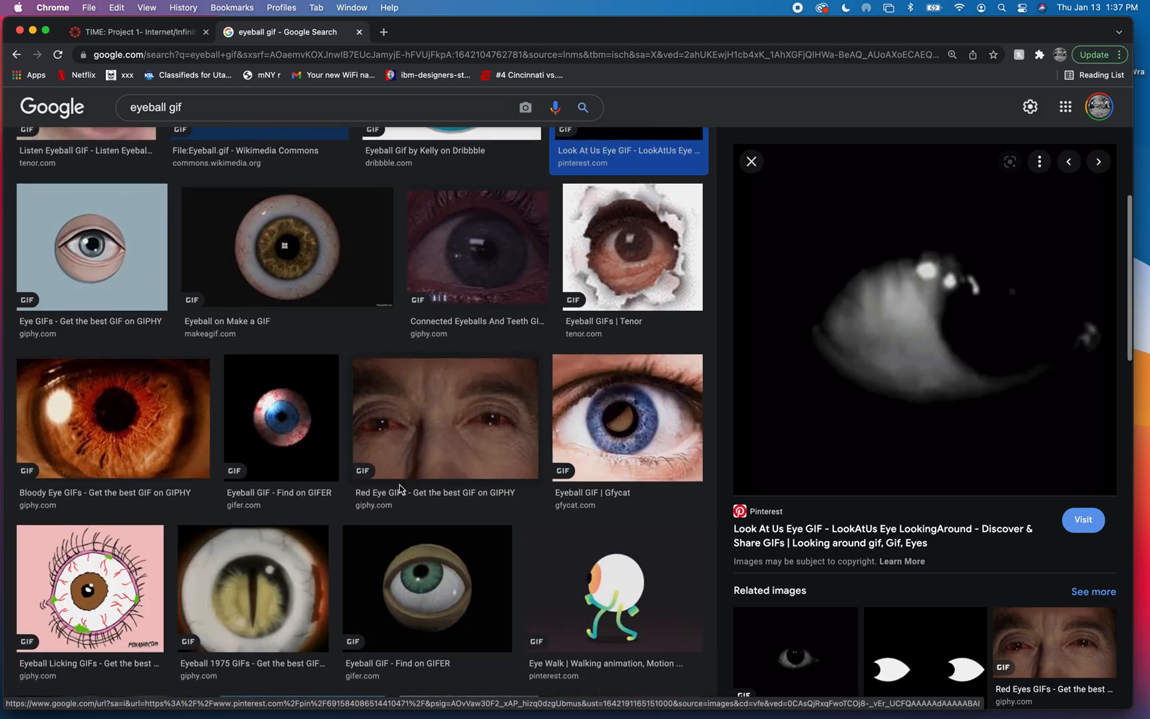
scroll(400, 489, down, 12)
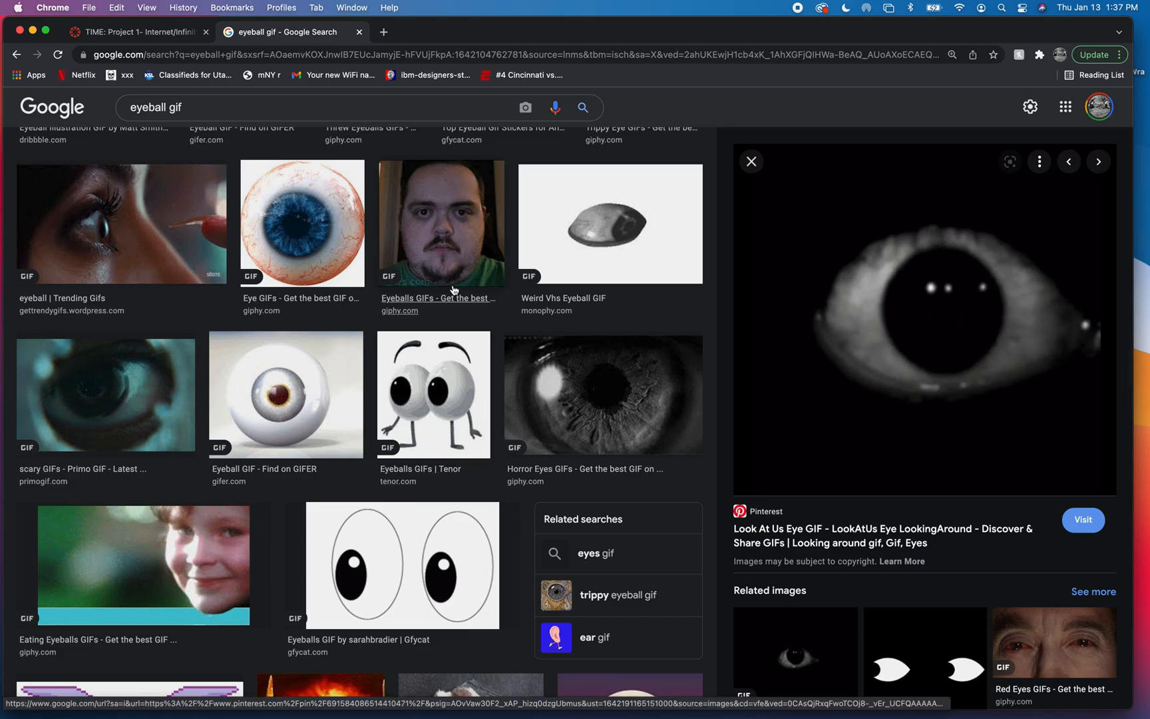
scroll(454, 290, up, 20)
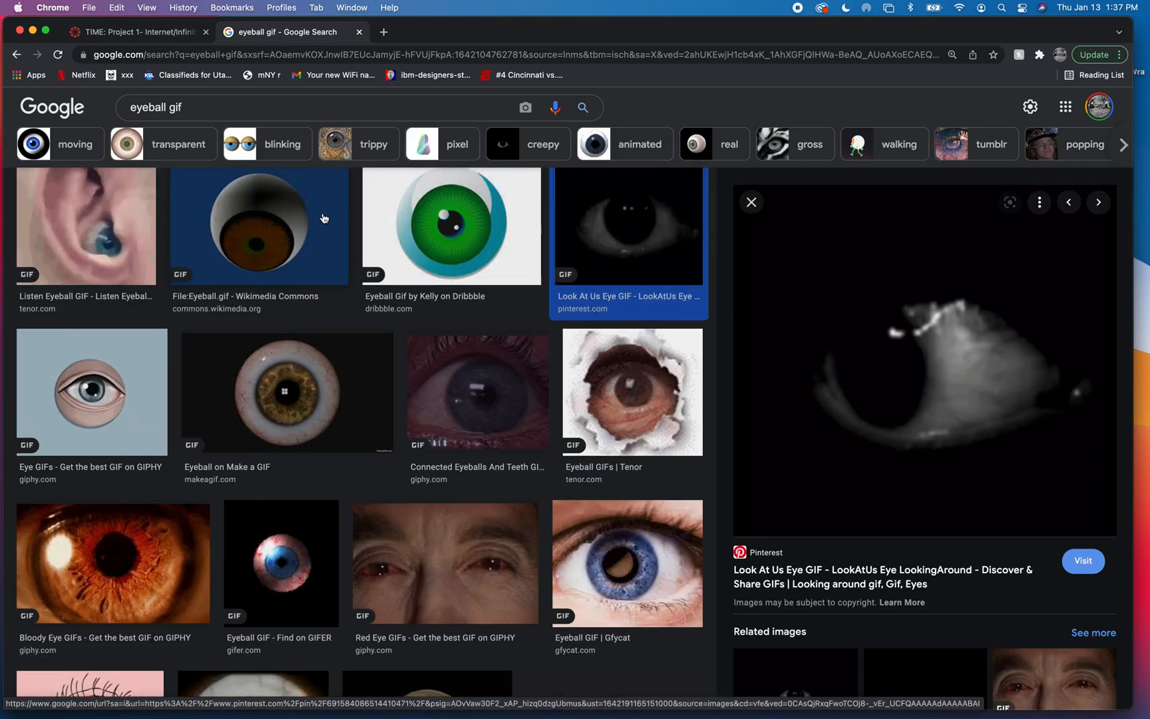
scroll(324, 218, up, 5)
click(73, 300)
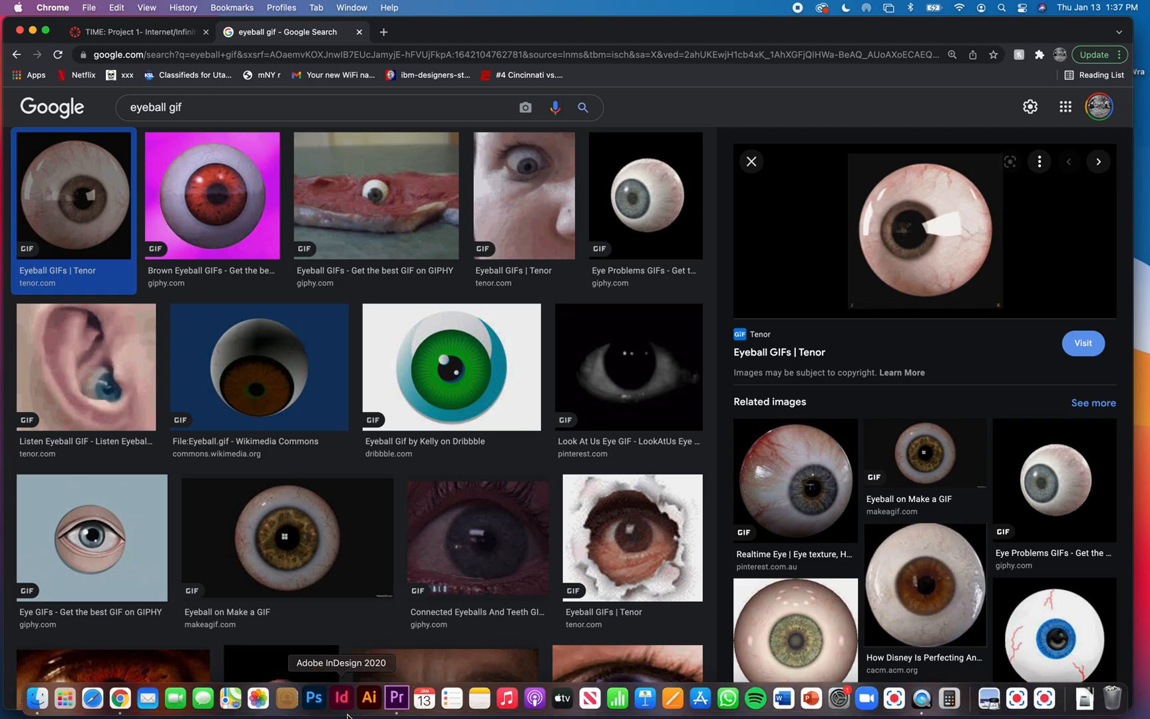
Switch to Premiere Pro and choose 00025.mov, Eye.gif and the transparent PSD from the Identity folder for import
click(397, 698)
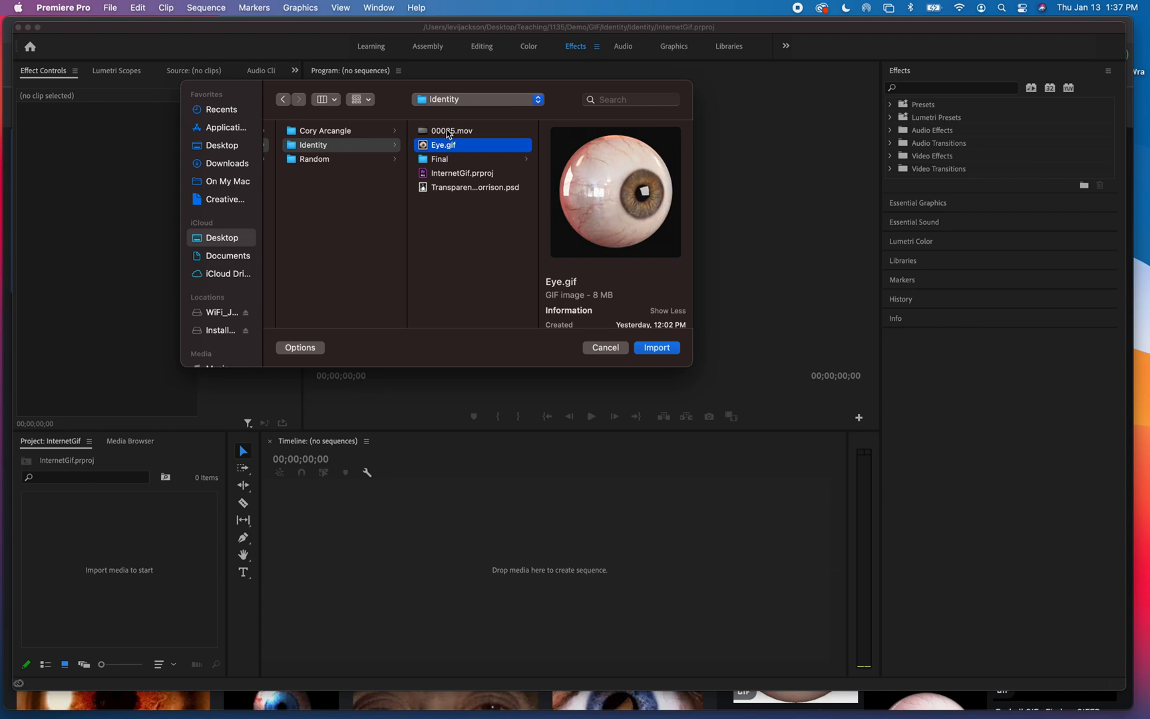
key(Up)
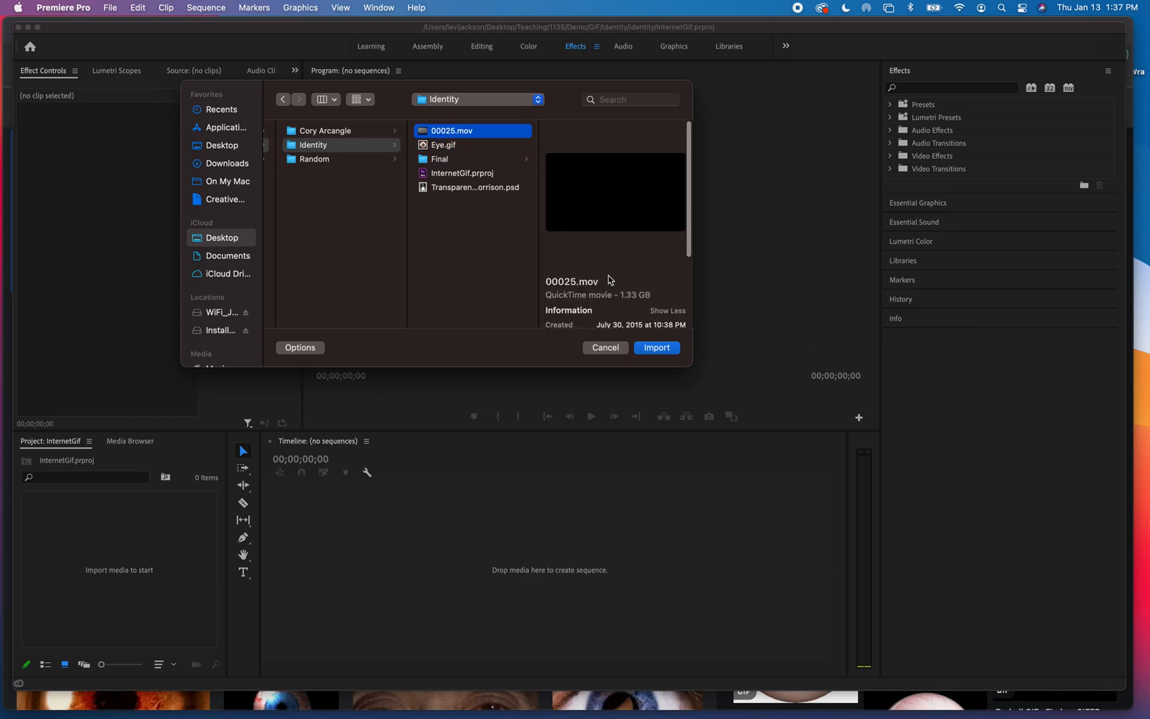
mouse_move(605, 179)
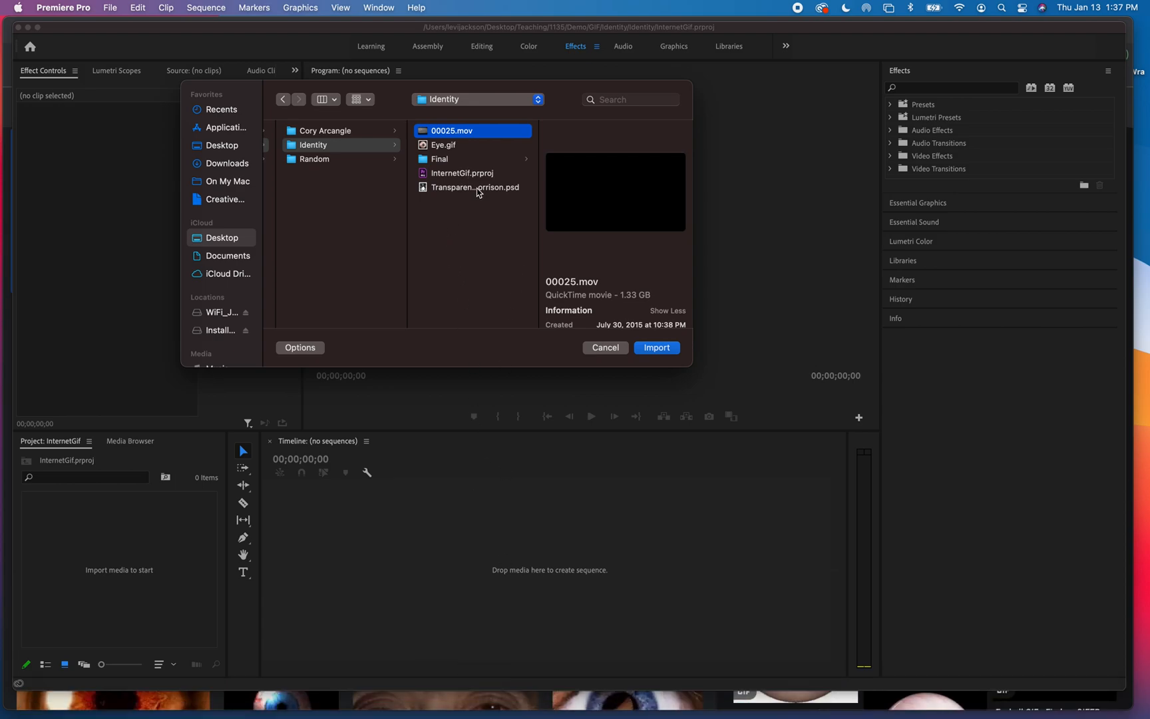
super+click(457, 147)
super+click(465, 189)
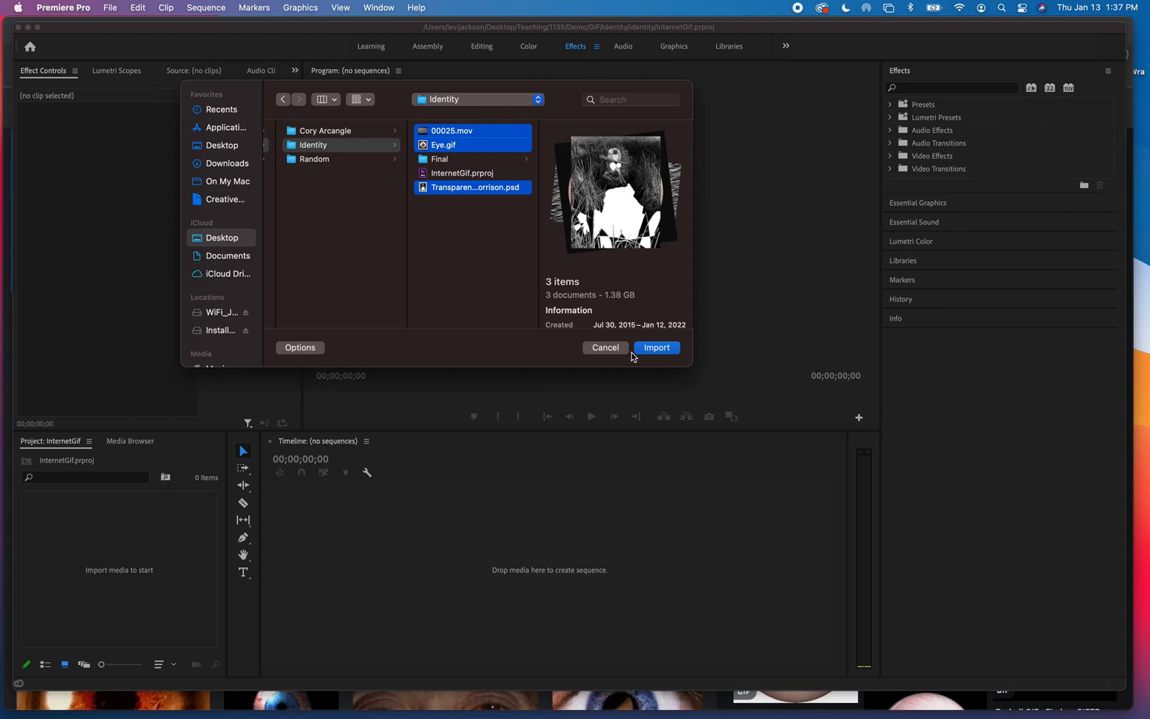
click(655, 347)
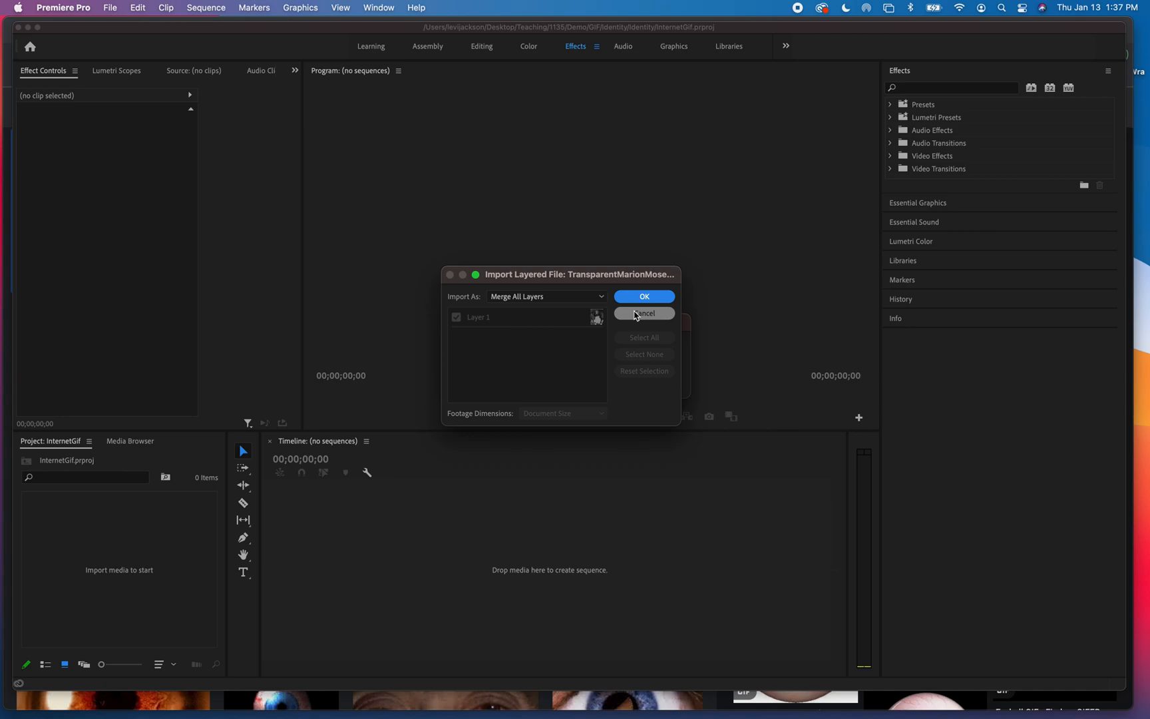
Import the layered PSD as Individual Layers, with Layer 1 included
click(602, 300)
click(579, 339)
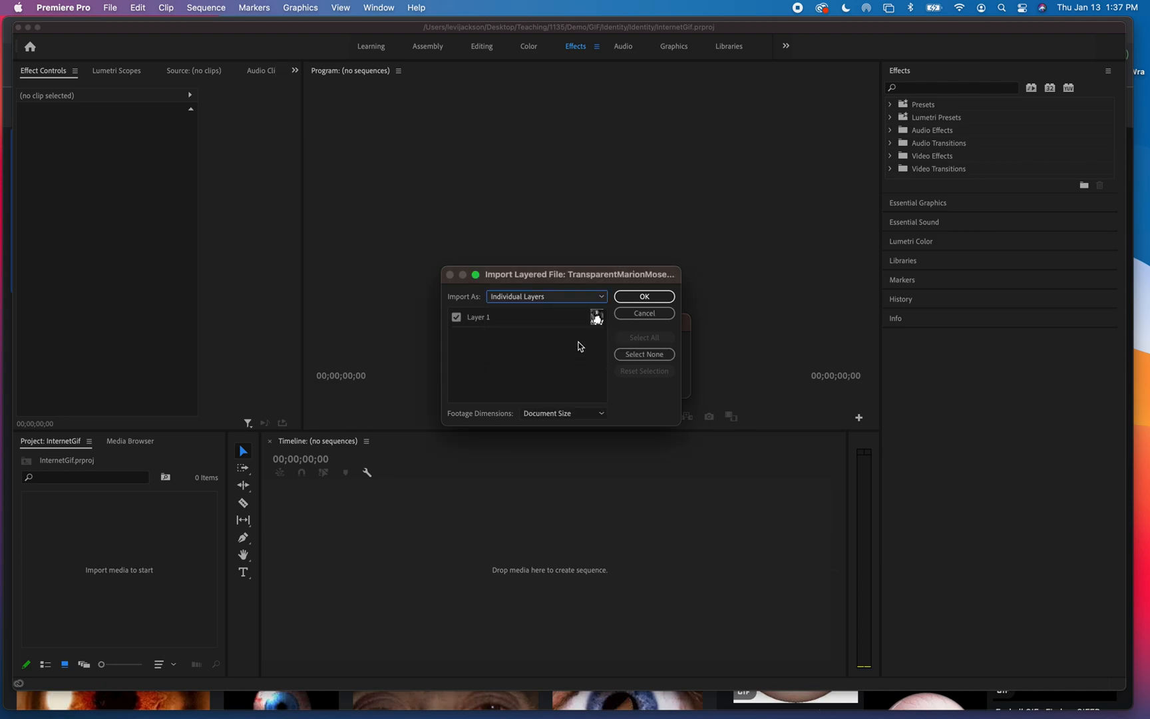
click(601, 297)
click(569, 341)
click(644, 296)
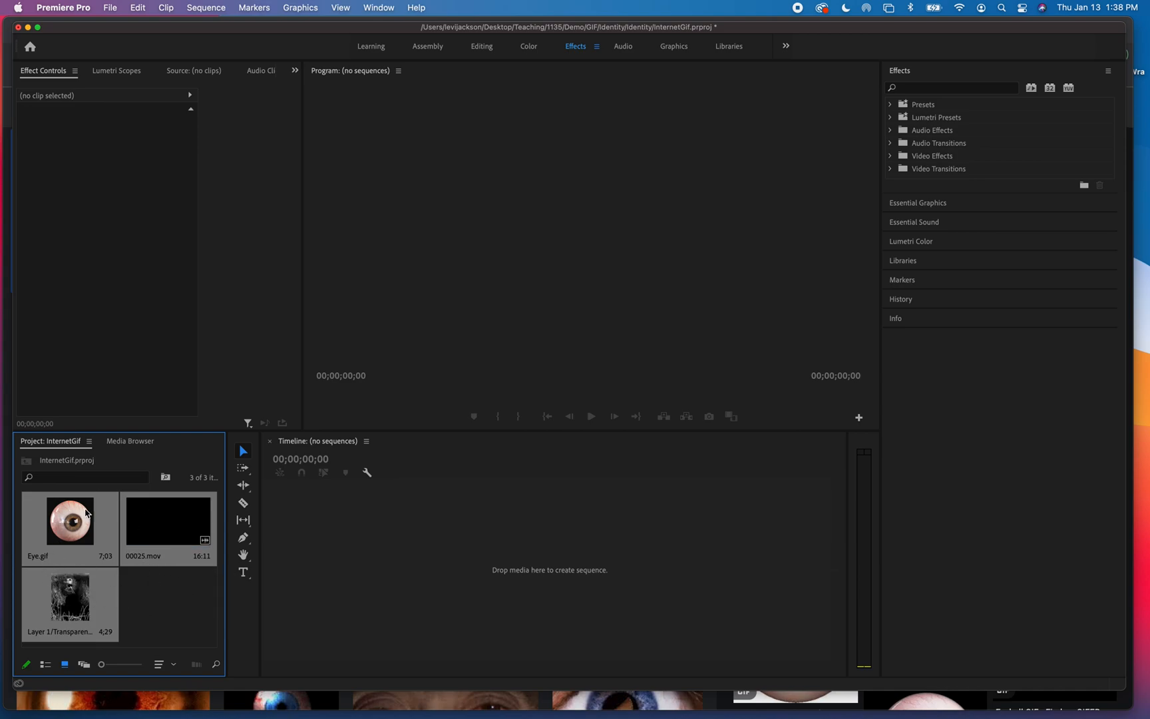
Create a sequence from 00025.mov by placing only that clip in the empty timeline
click(160, 597)
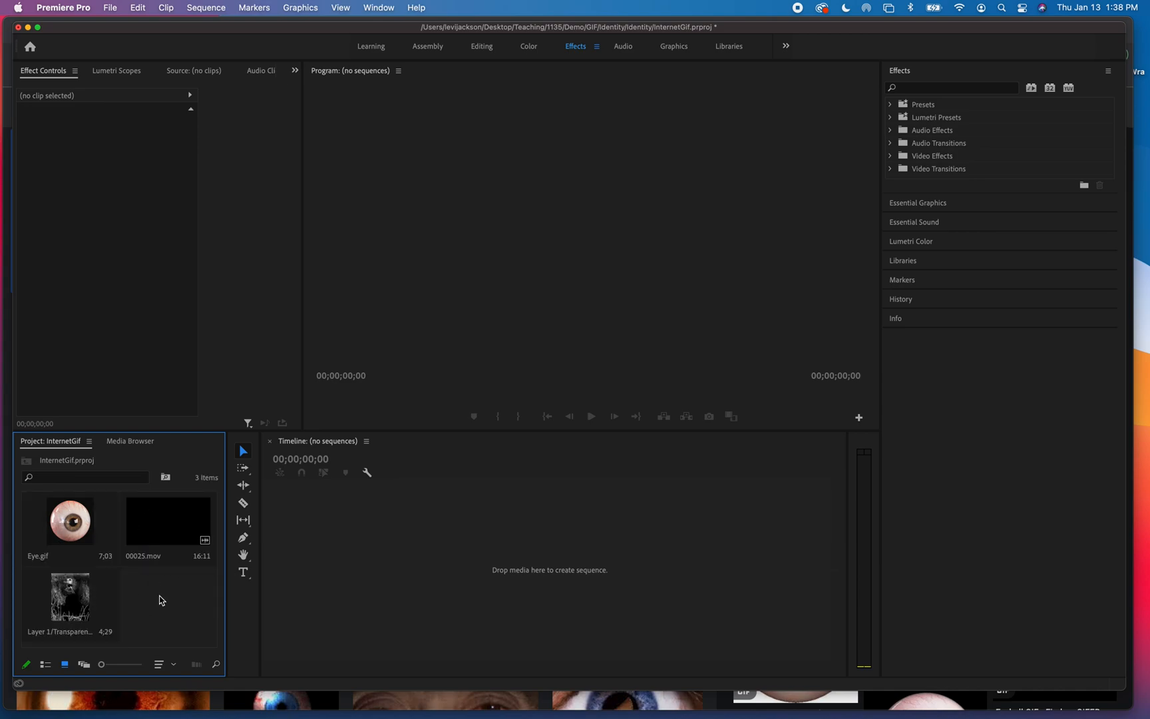
click(161, 535)
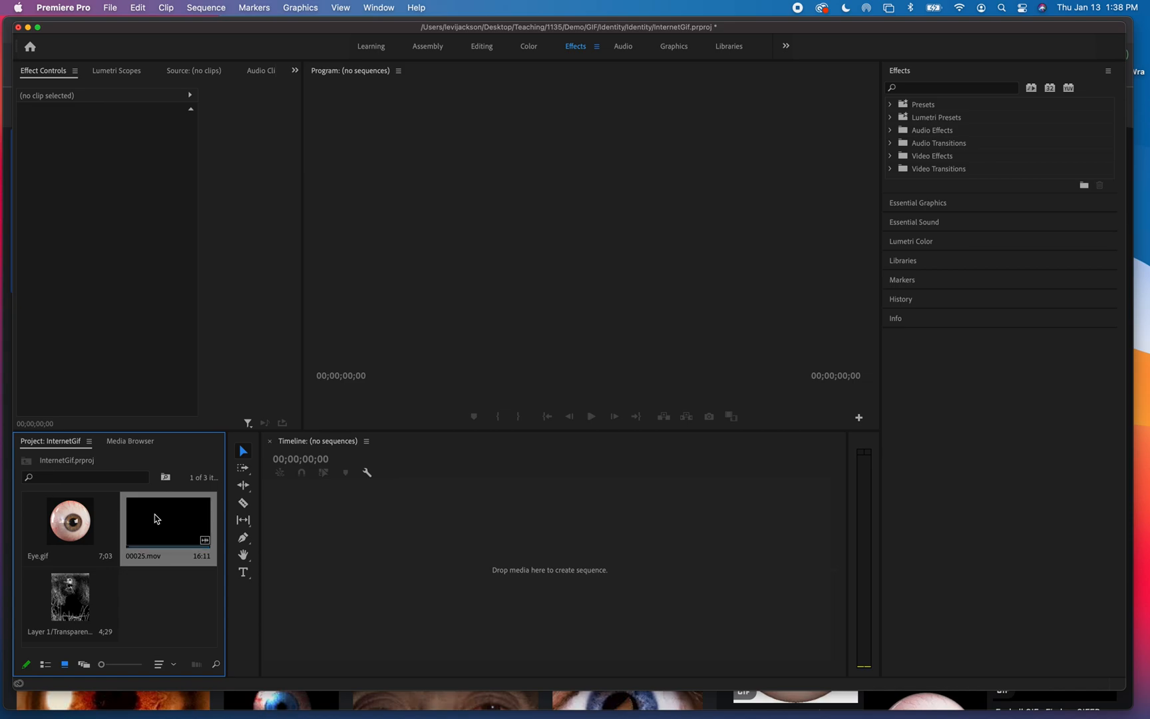
drag(155, 519, 329, 539)
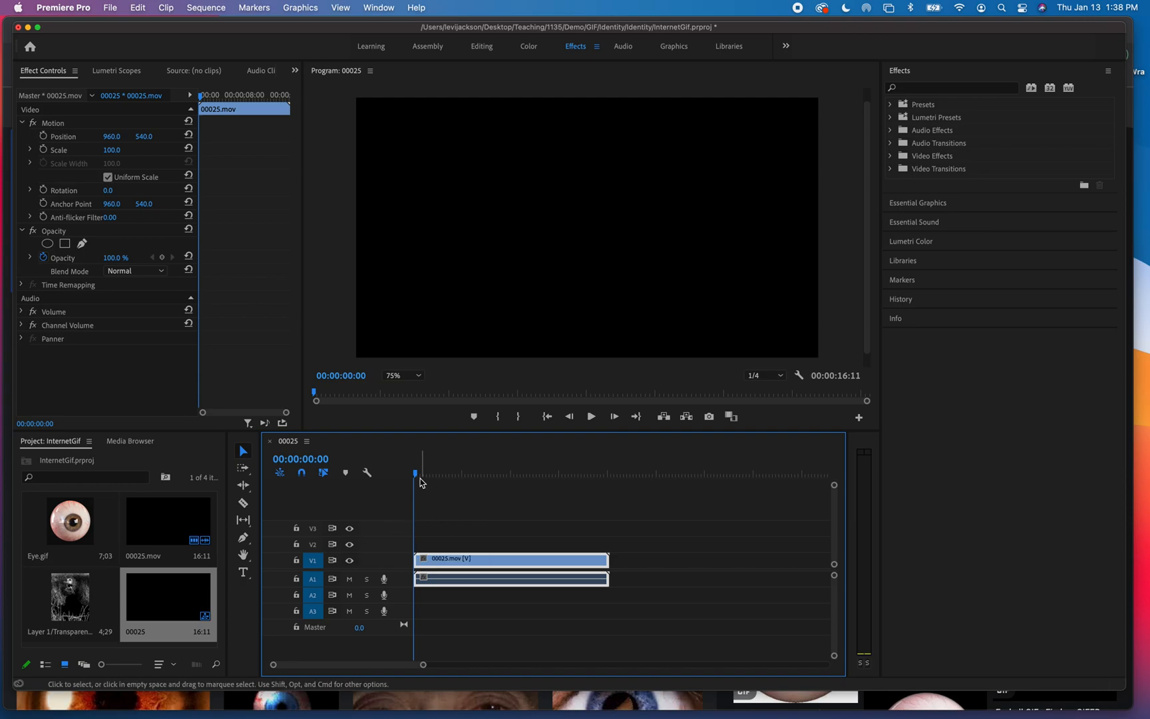
Scrub and play through the 00025.mov water footage with the sound volume raised
drag(419, 475, 547, 495)
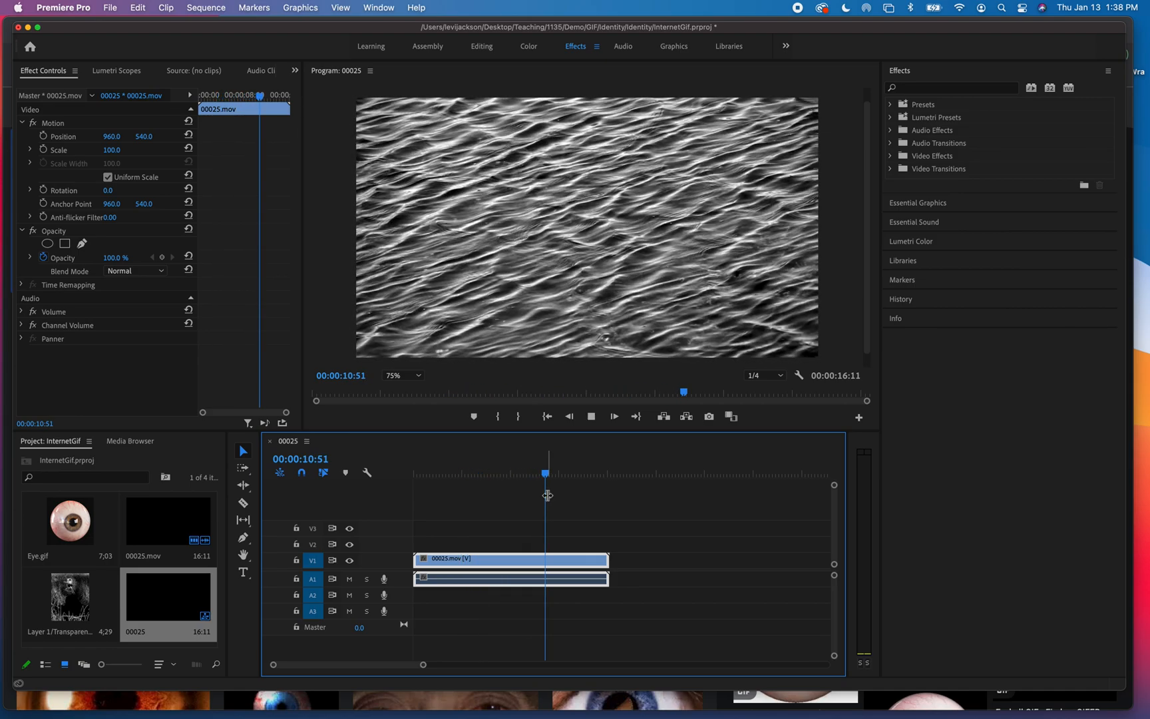
key(space)
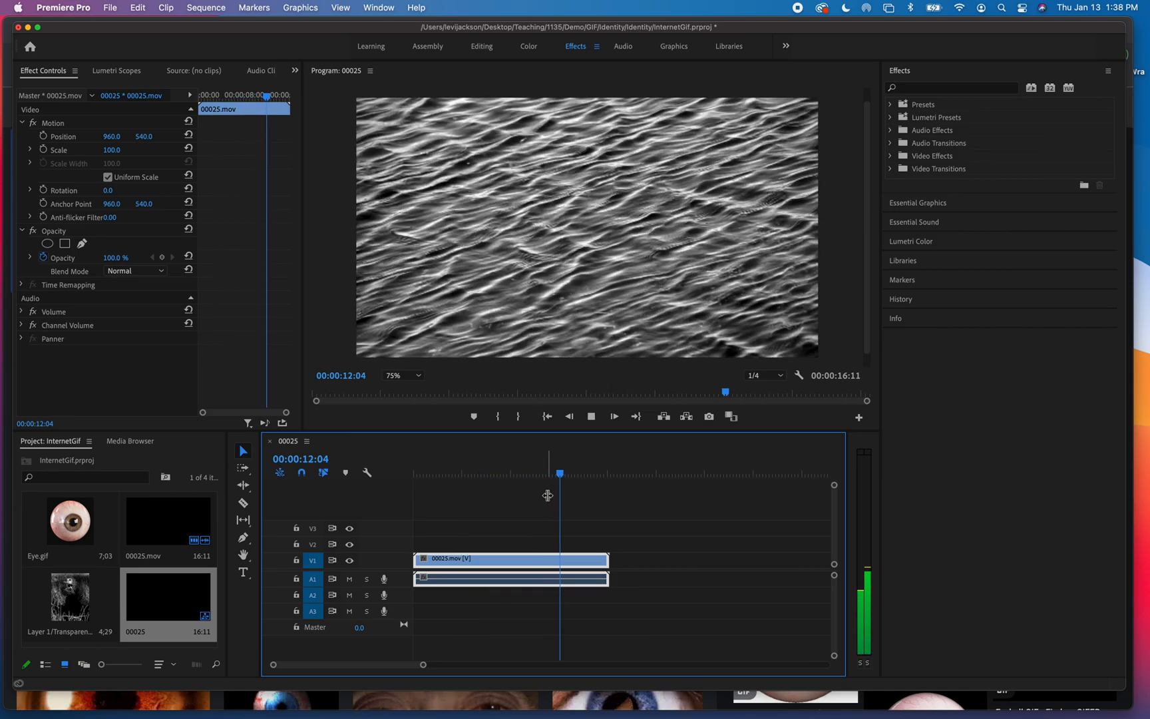
key(space)
drag(569, 475, 469, 475)
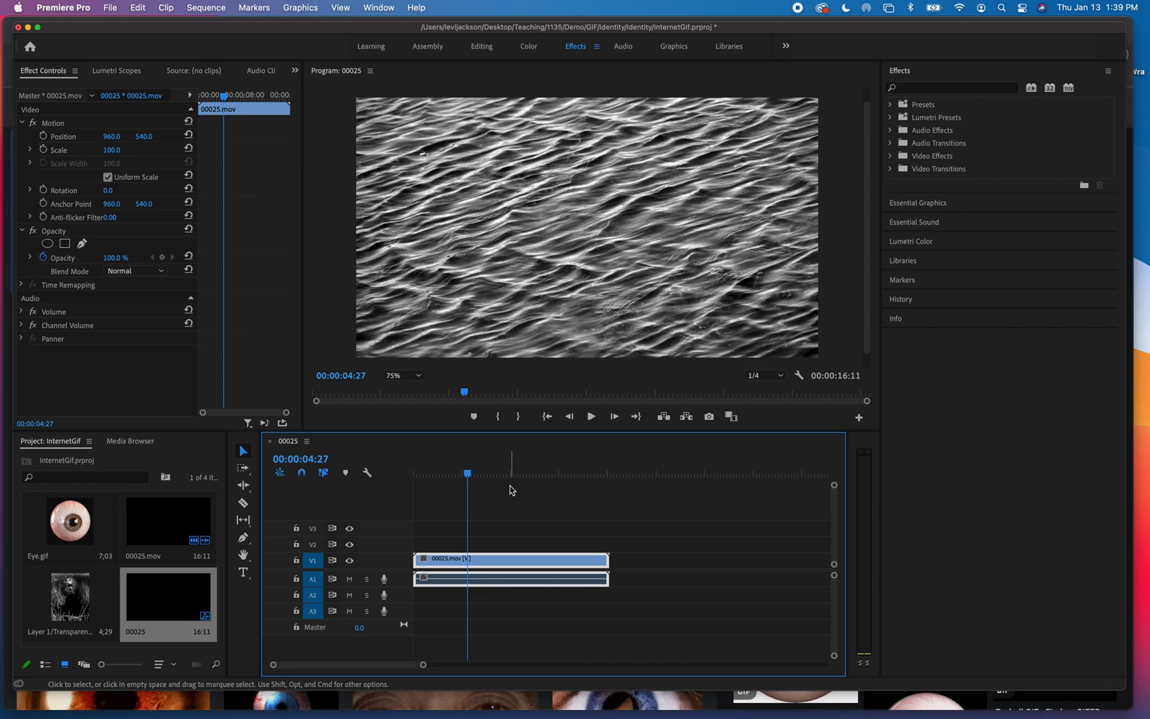
key(XF86AudioRaiseVolume)
key(XF86AudioRaiseVolume)
key(XF86AudioRaiseVolume)
key(space)
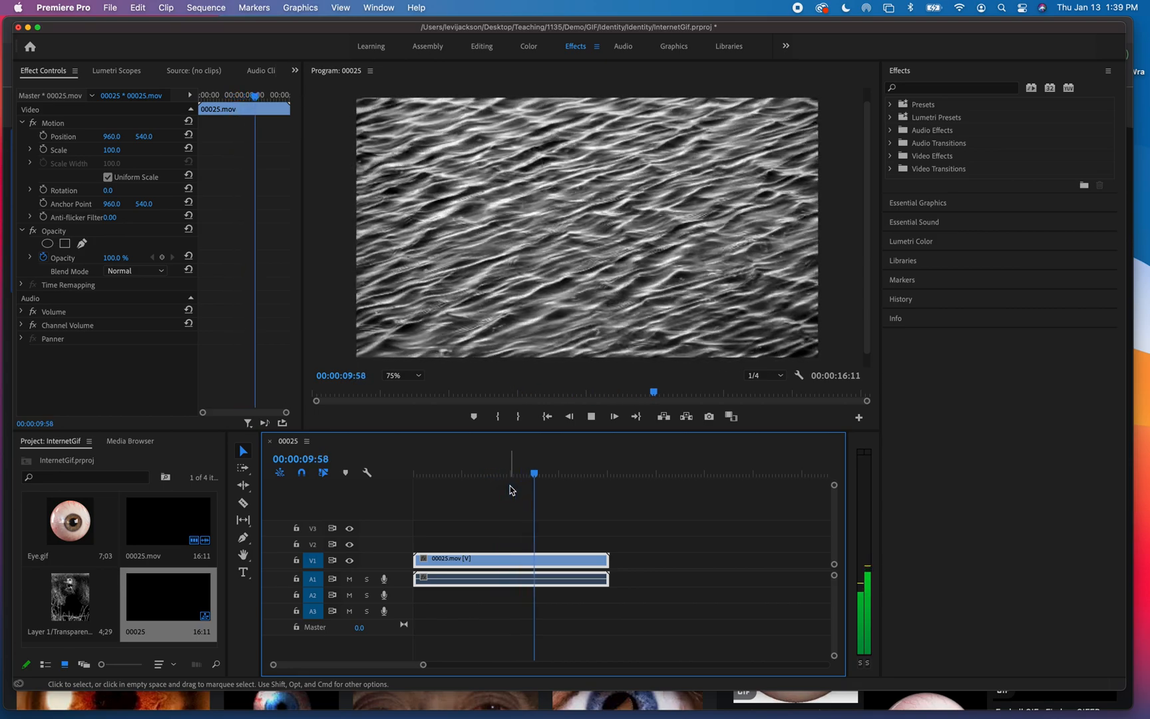
key(space)
drag(542, 479, 434, 485)
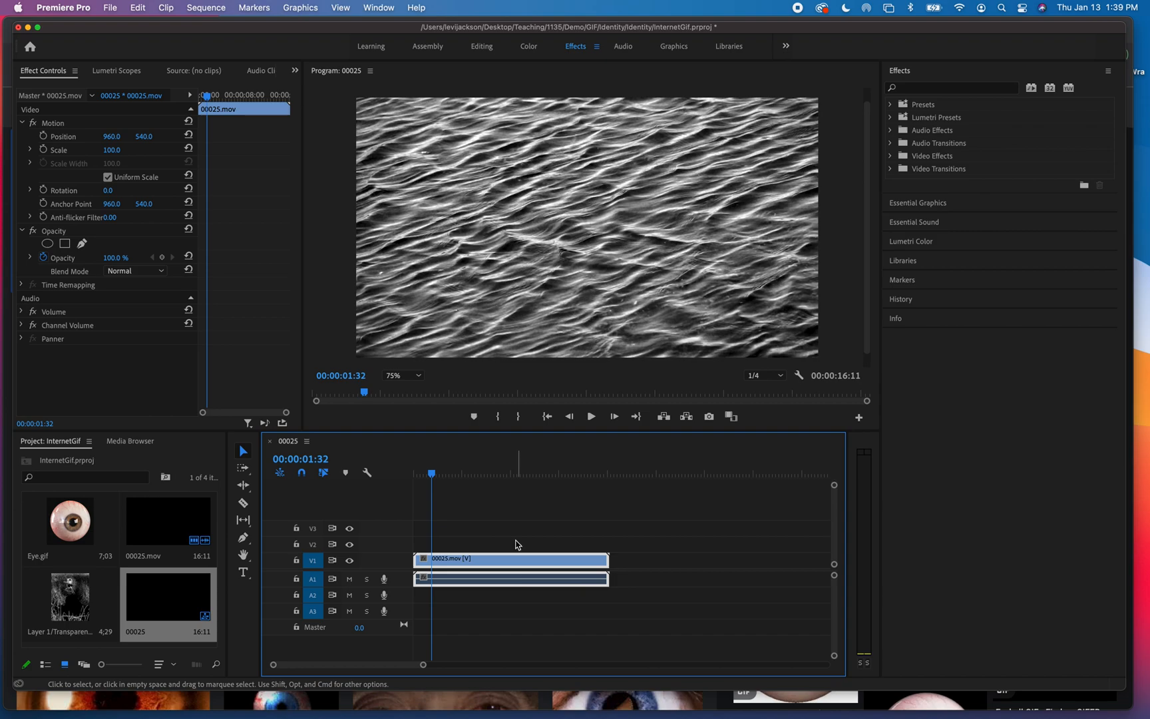
Unlink the 00025.mov clip's audio from its video and delete the audio from track A1
click(516, 507)
click(512, 564)
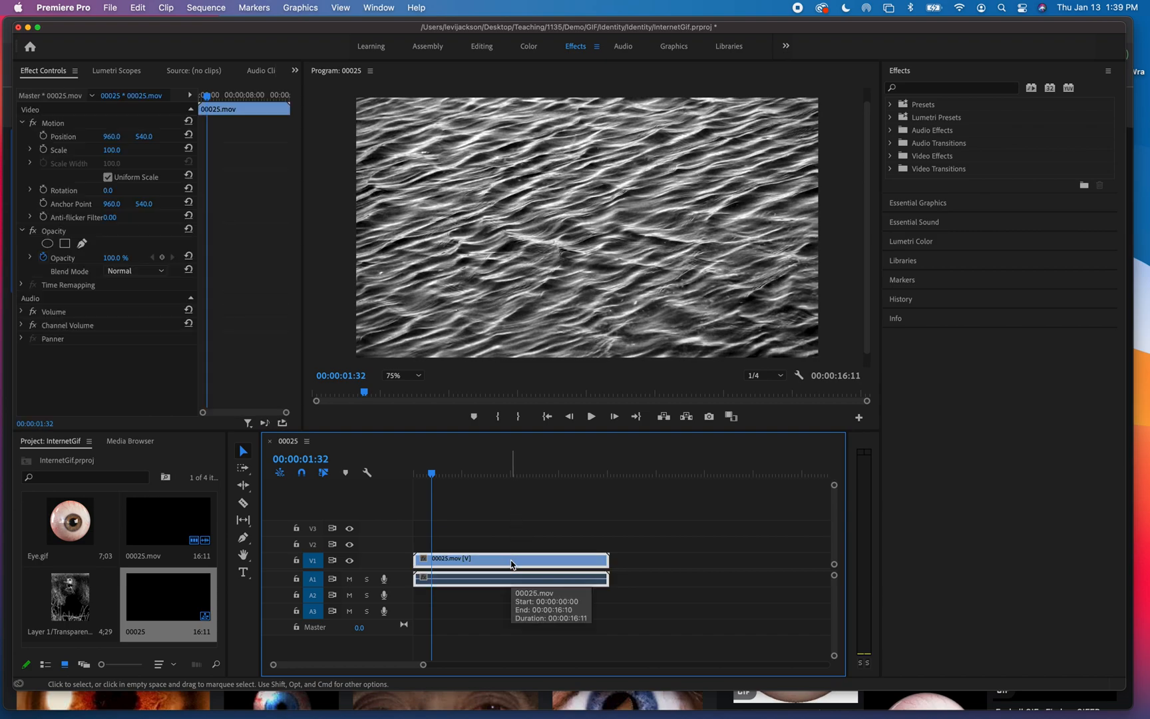
right_click(512, 581)
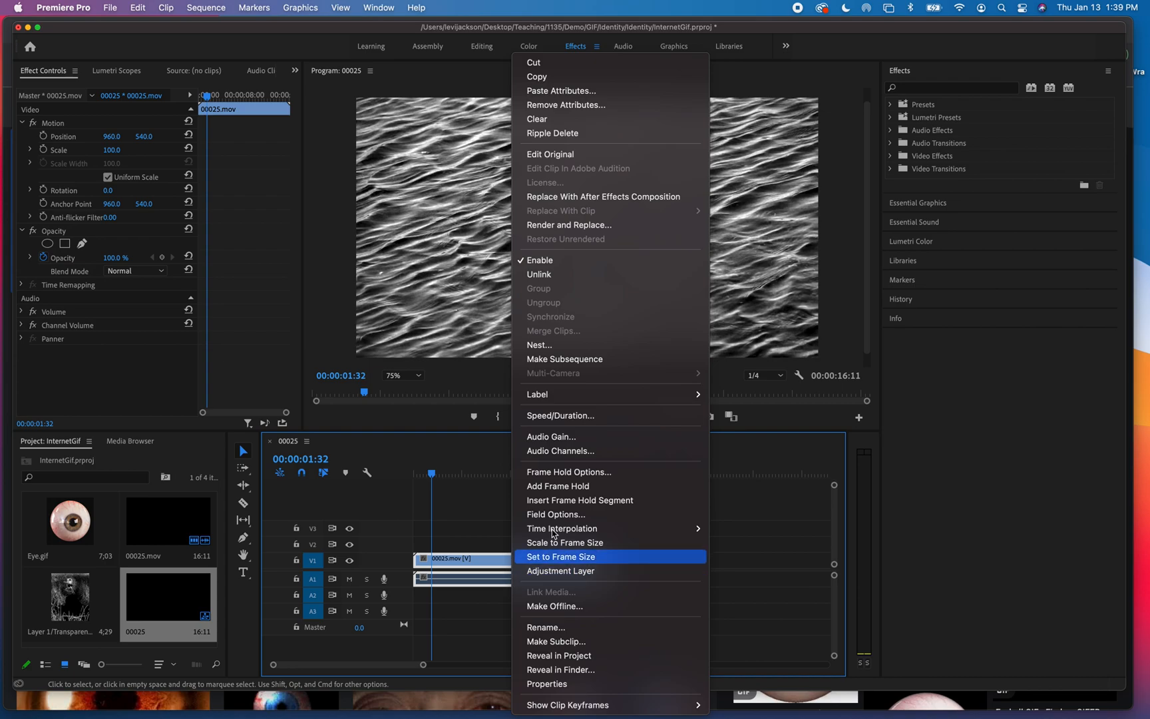
click(621, 274)
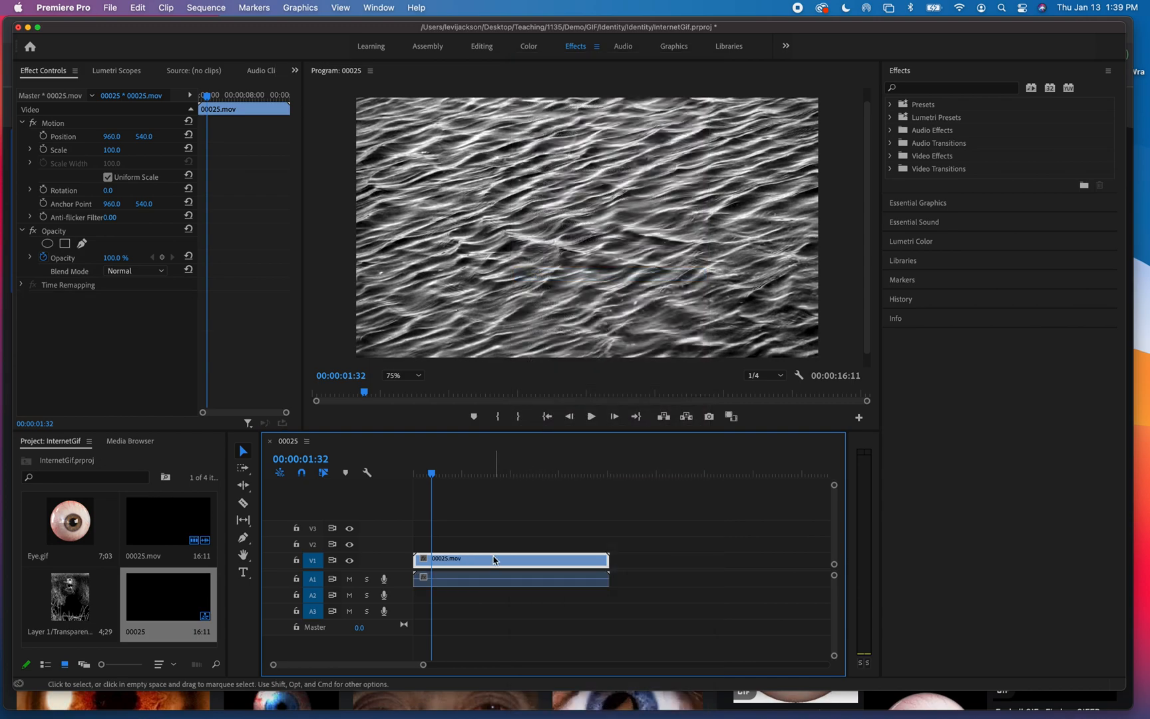
click(493, 578)
click(499, 563)
click(500, 582)
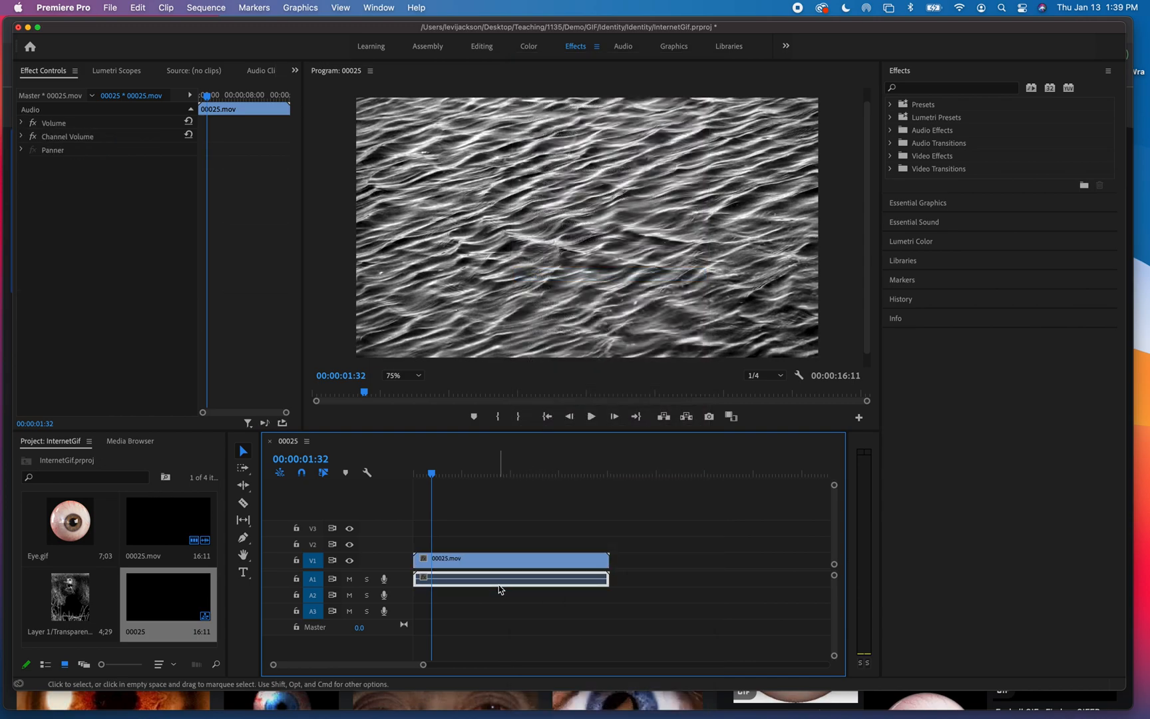
key(Delete)
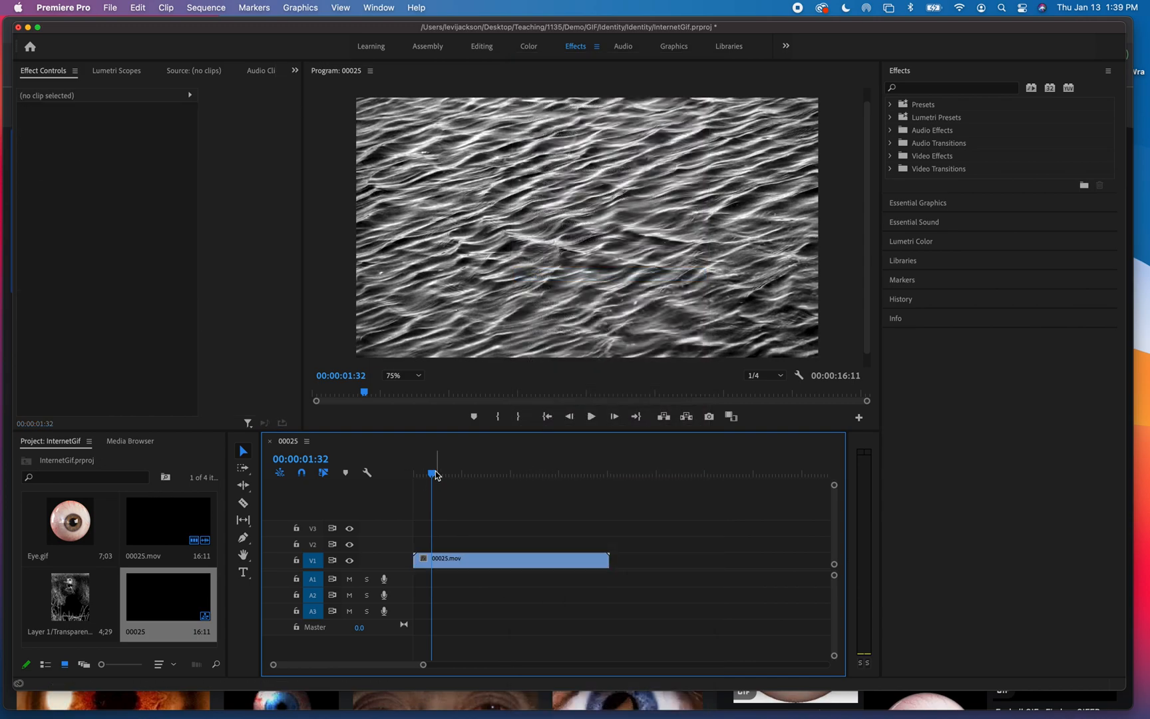
Split the video clip at 00:00:01:35, delete the opening piece, and move the remaining clip and the playhead to the sequence start
mouse_move(433, 476)
mouse_down()
mouse_move(416, 475)
mouse_move(434, 486)
mouse_up()
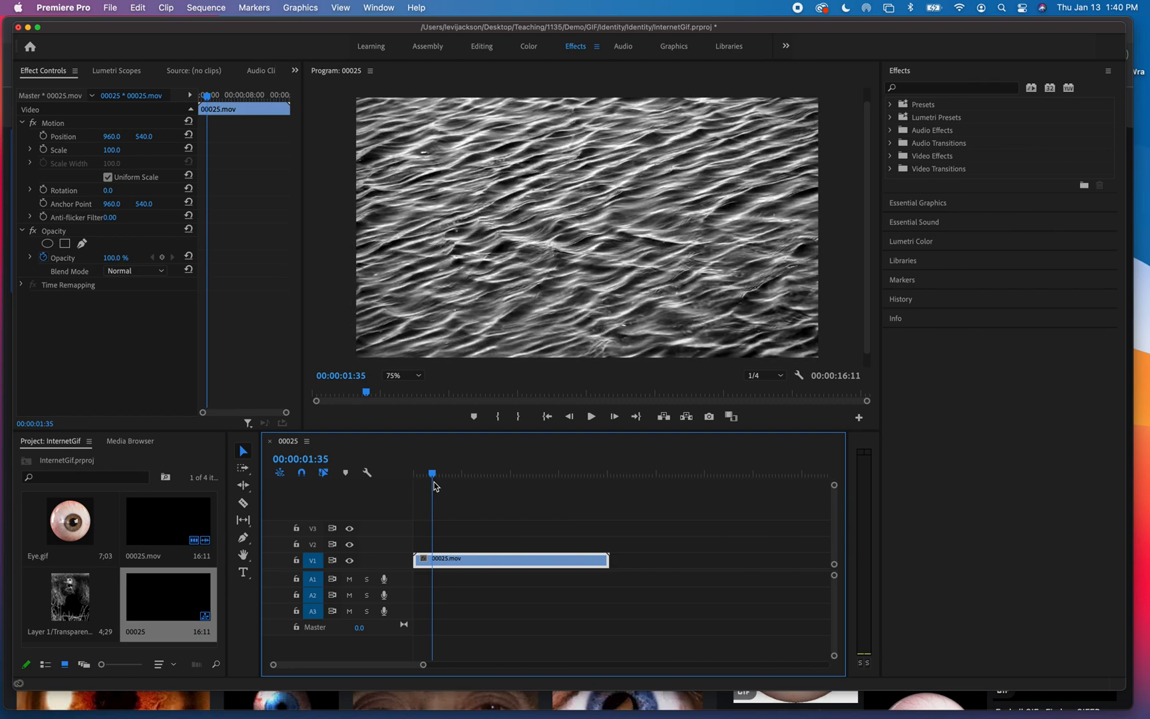
click(244, 505)
click(434, 559)
key(v)
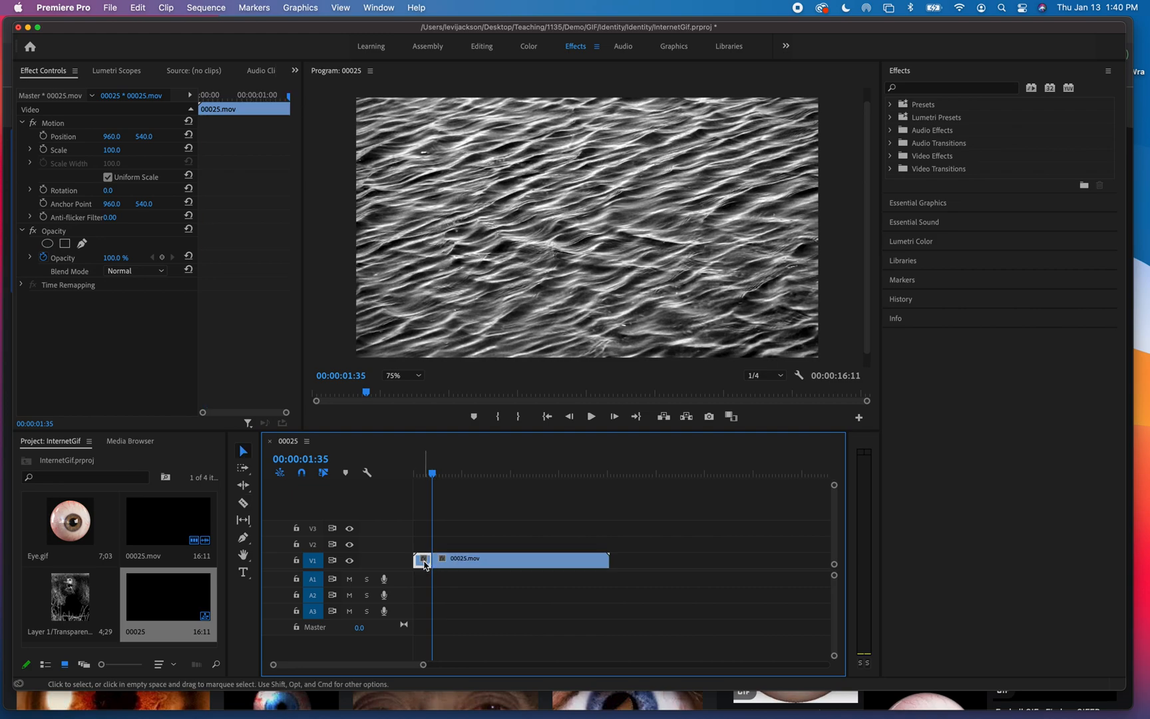
click(420, 565)
key(Delete)
drag(485, 560, 476, 561)
drag(436, 478, 410, 488)
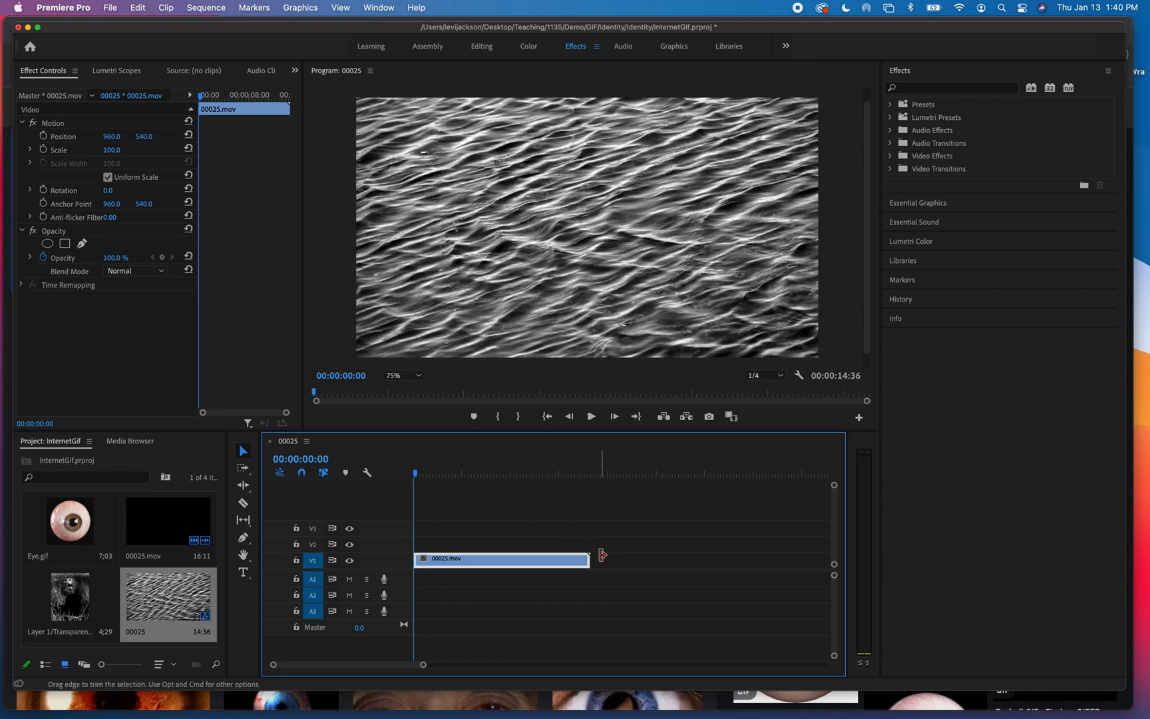
Trim the end of the water clip to a duration of about 00:00:08:25 and play its opening
drag(589, 559, 513, 561)
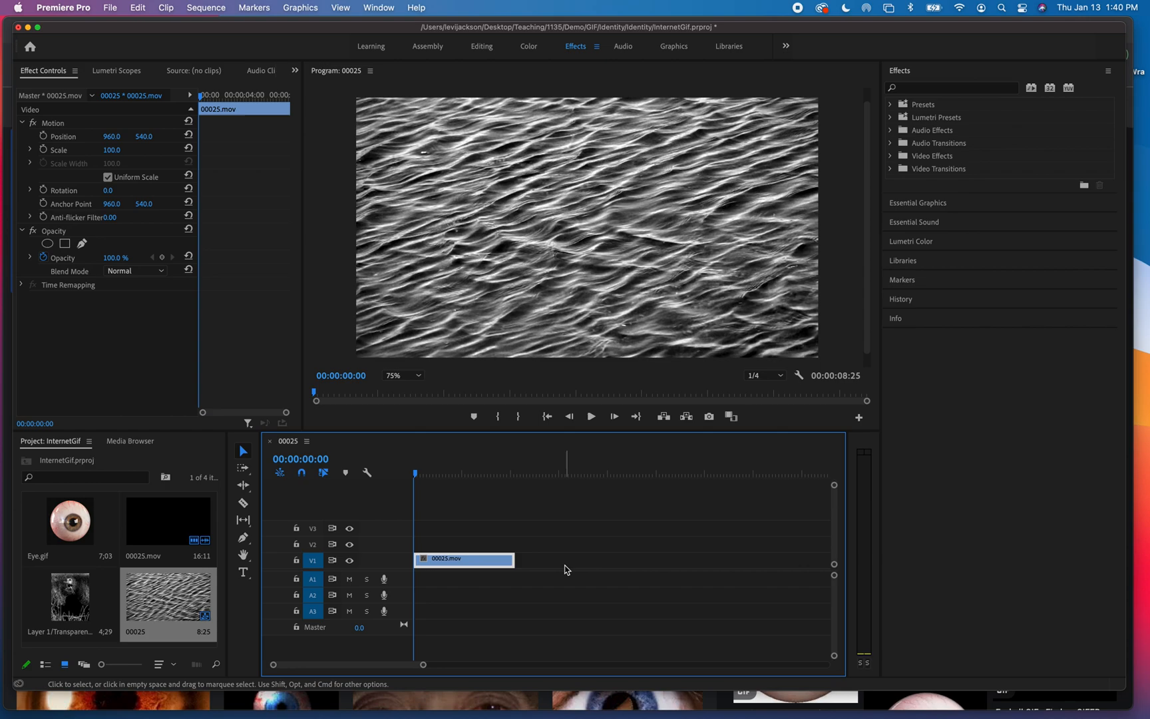
key(space)
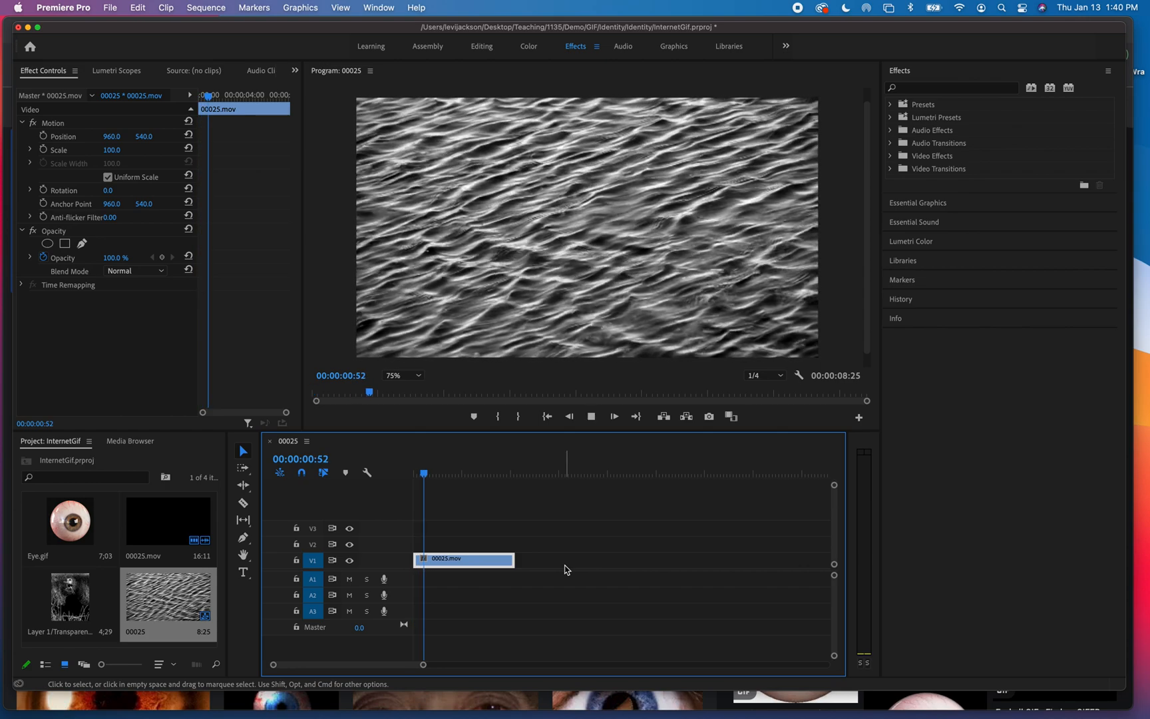
key(space)
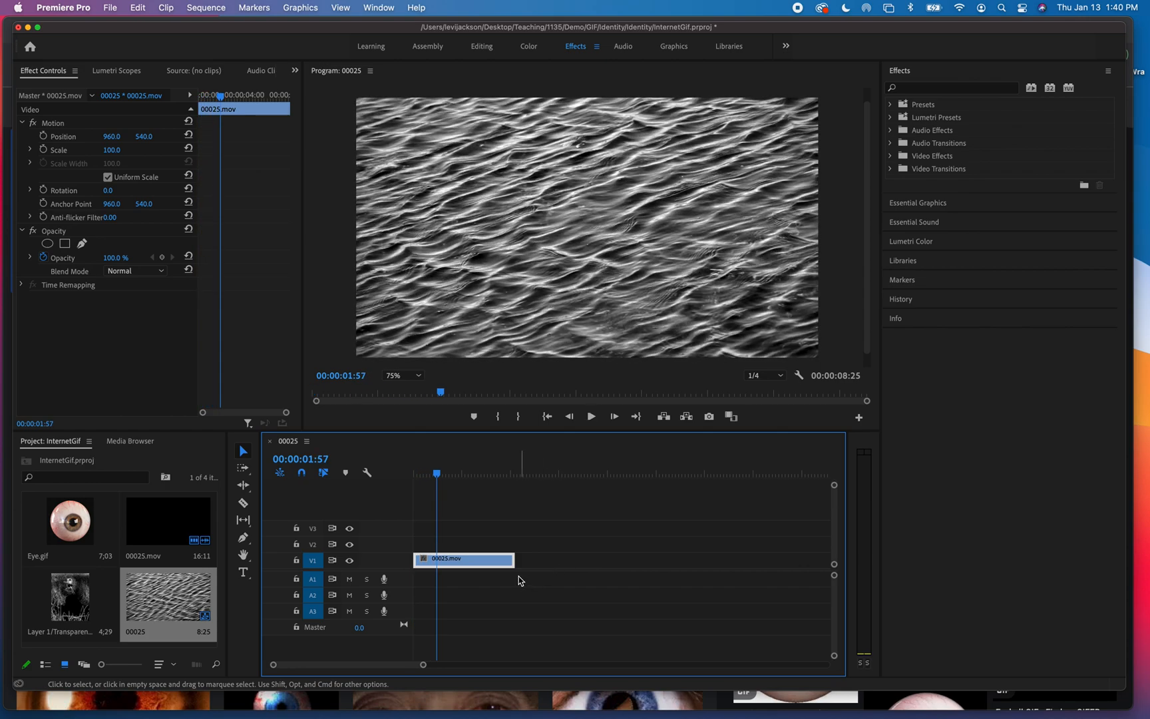
Place the transparent PSD layer on track V3 at the sequence start and scrub through the overlay to 00:00:03:33
click(73, 594)
drag(73, 594, 419, 538)
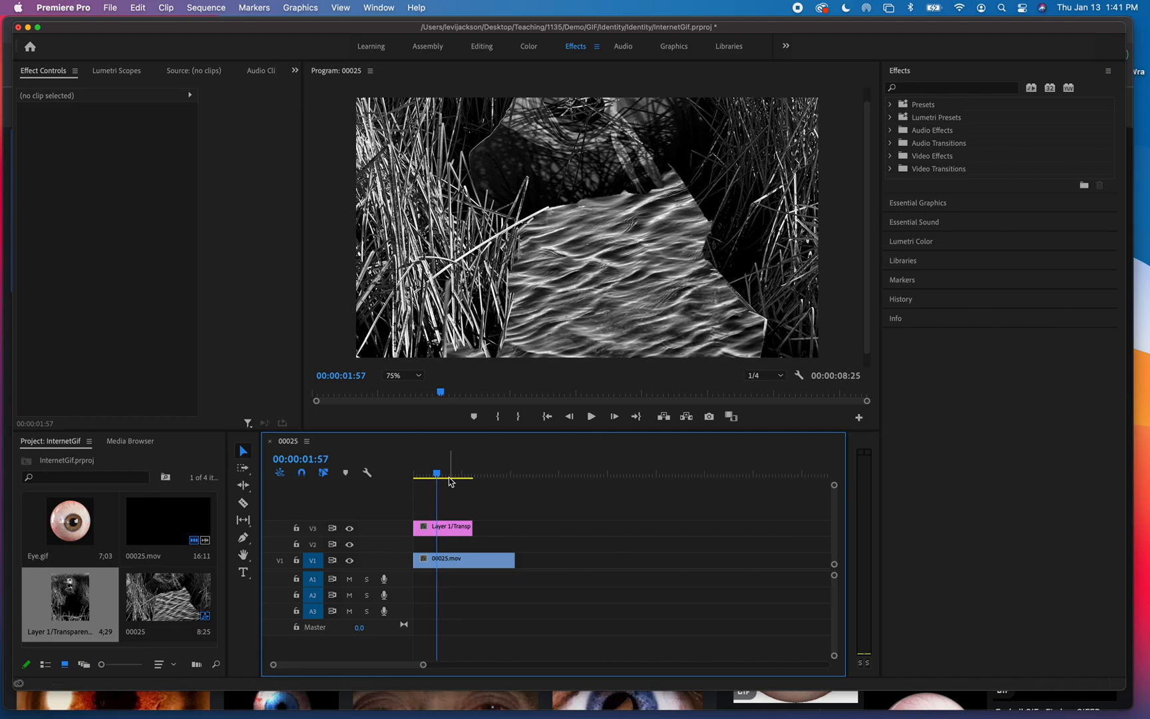
drag(436, 473, 458, 491)
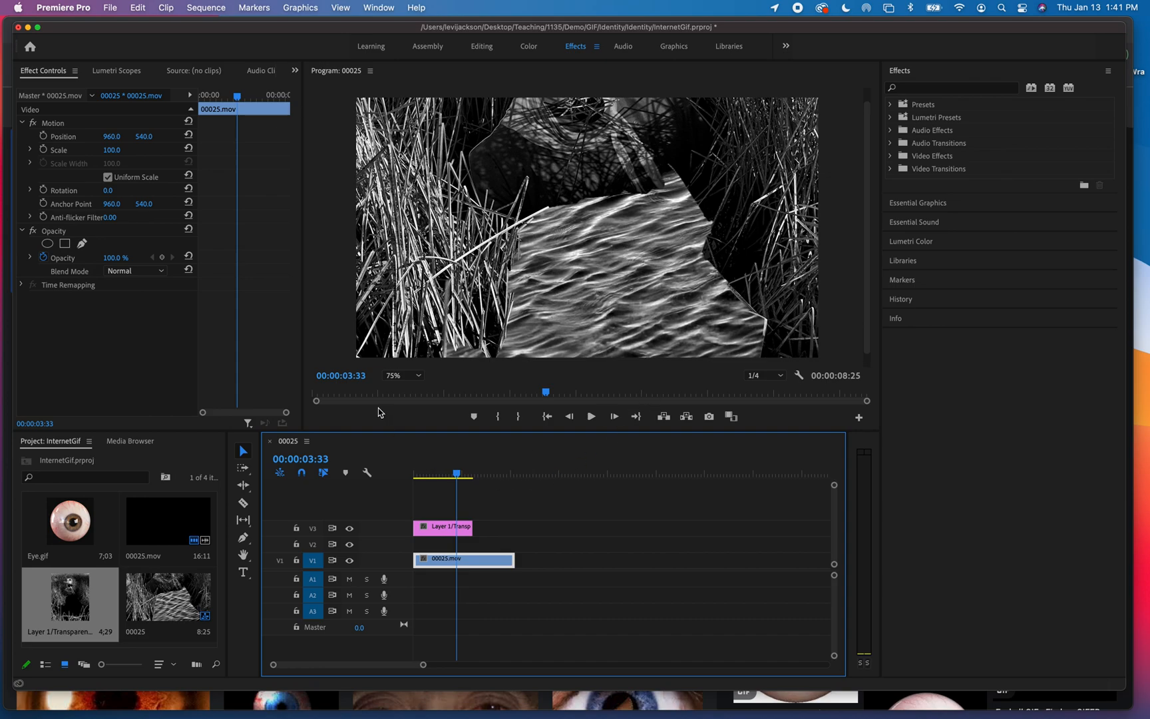
Scale the PSD layer on track V3 down to 36
click(445, 527)
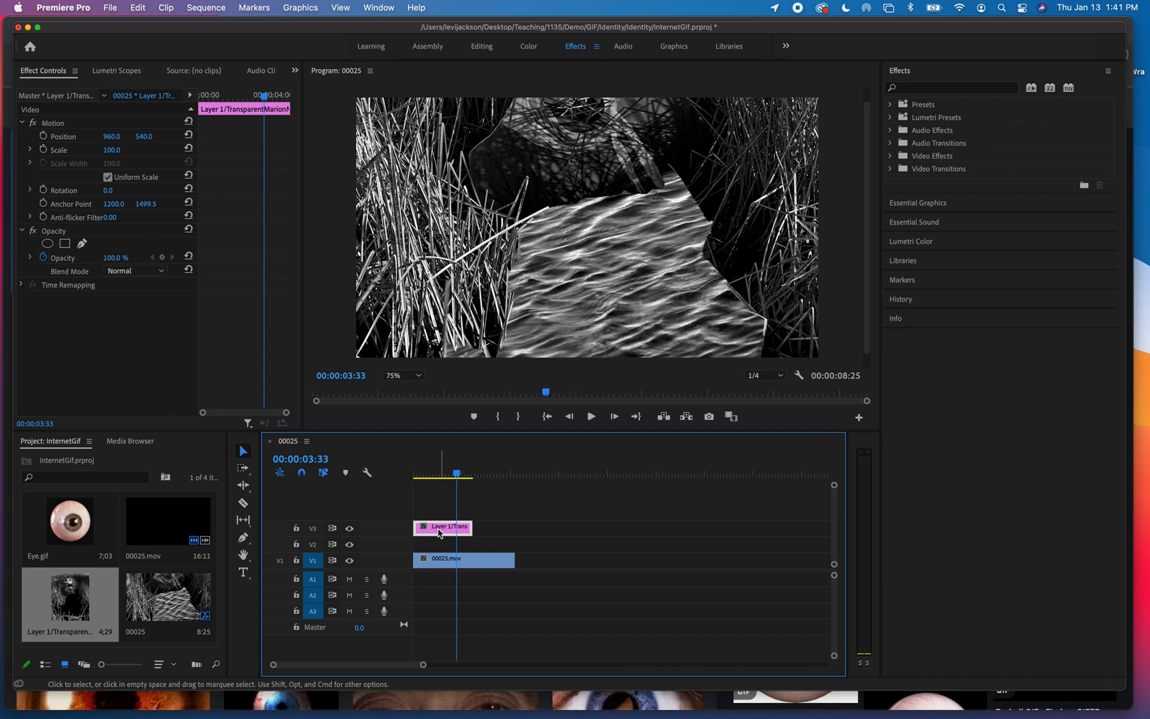
click(439, 563)
click(440, 533)
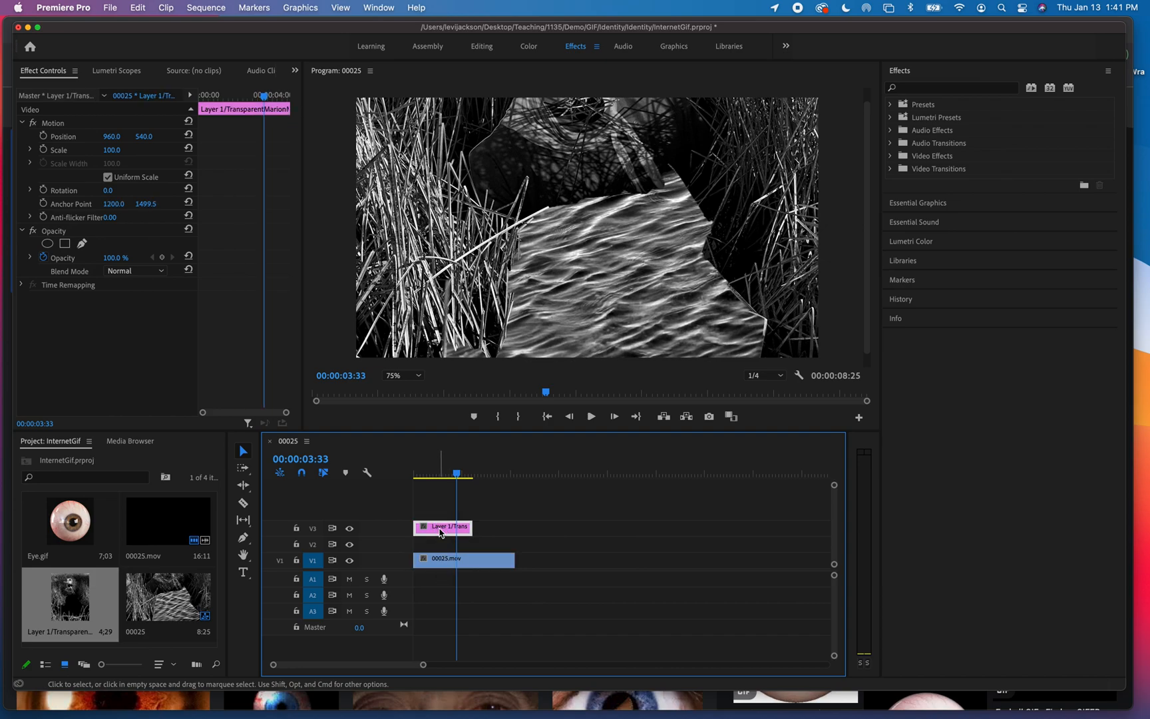
click(112, 152)
drag(111, 152, 69, 151)
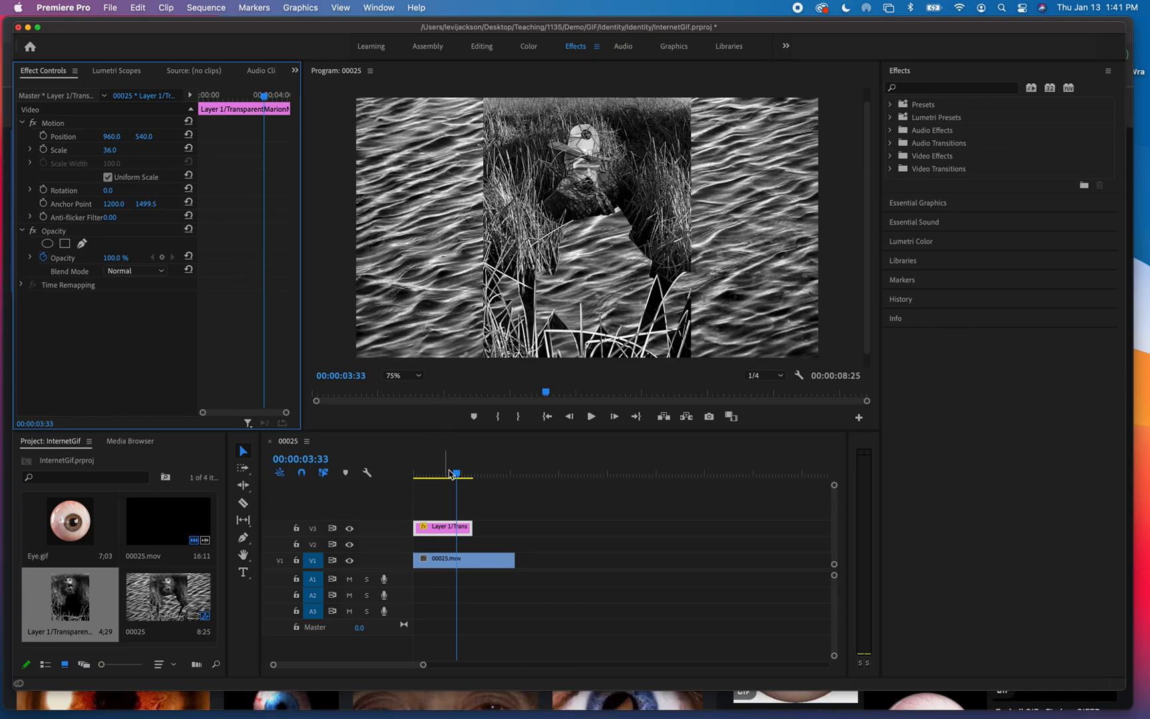
Play back the scaled PSD layer over the moving water footage from near the start
drag(457, 479, 423, 481)
key(space)
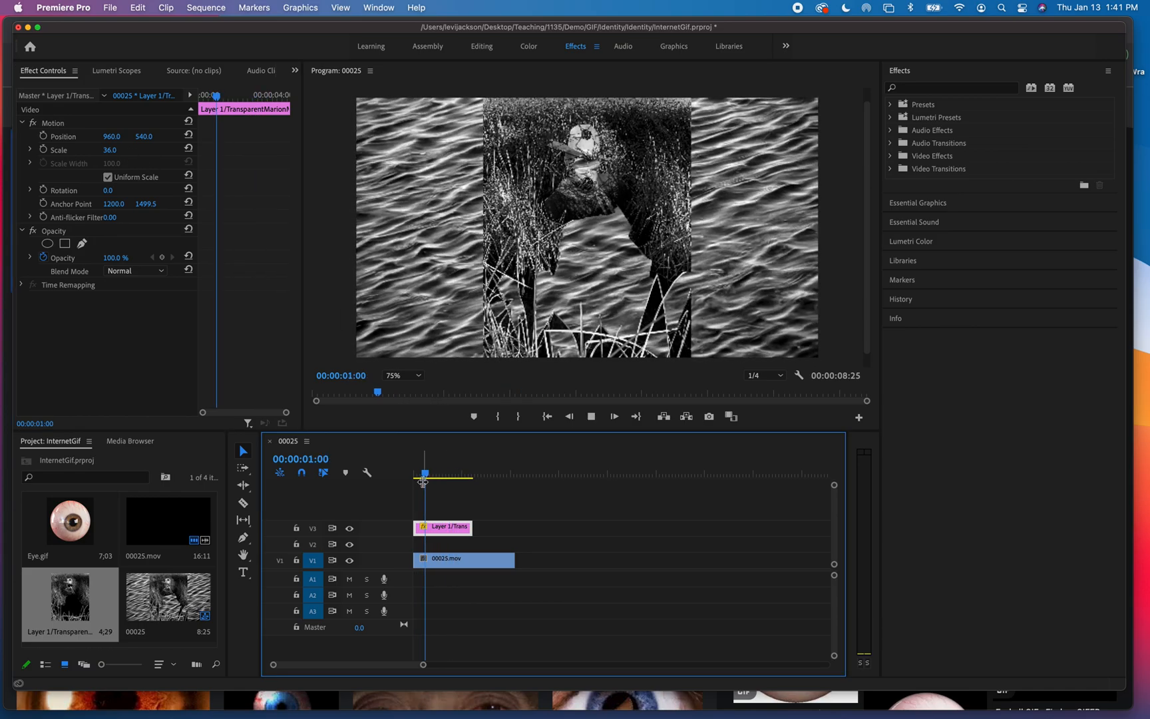
key(space)
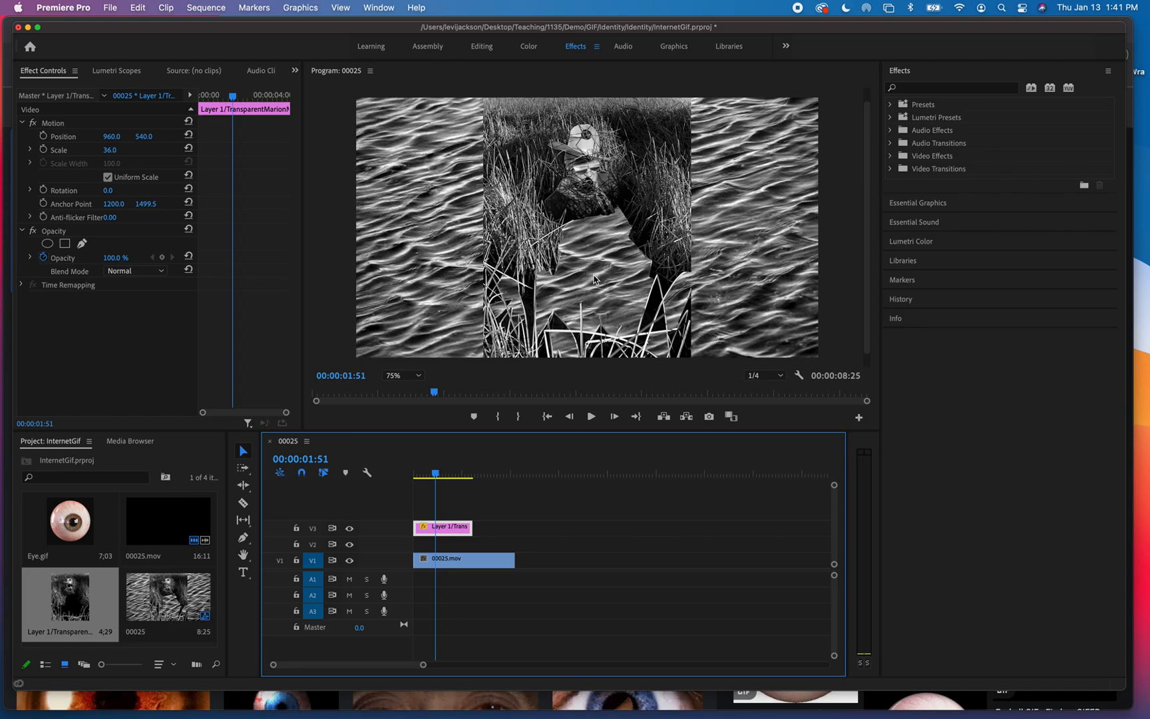
key(space)
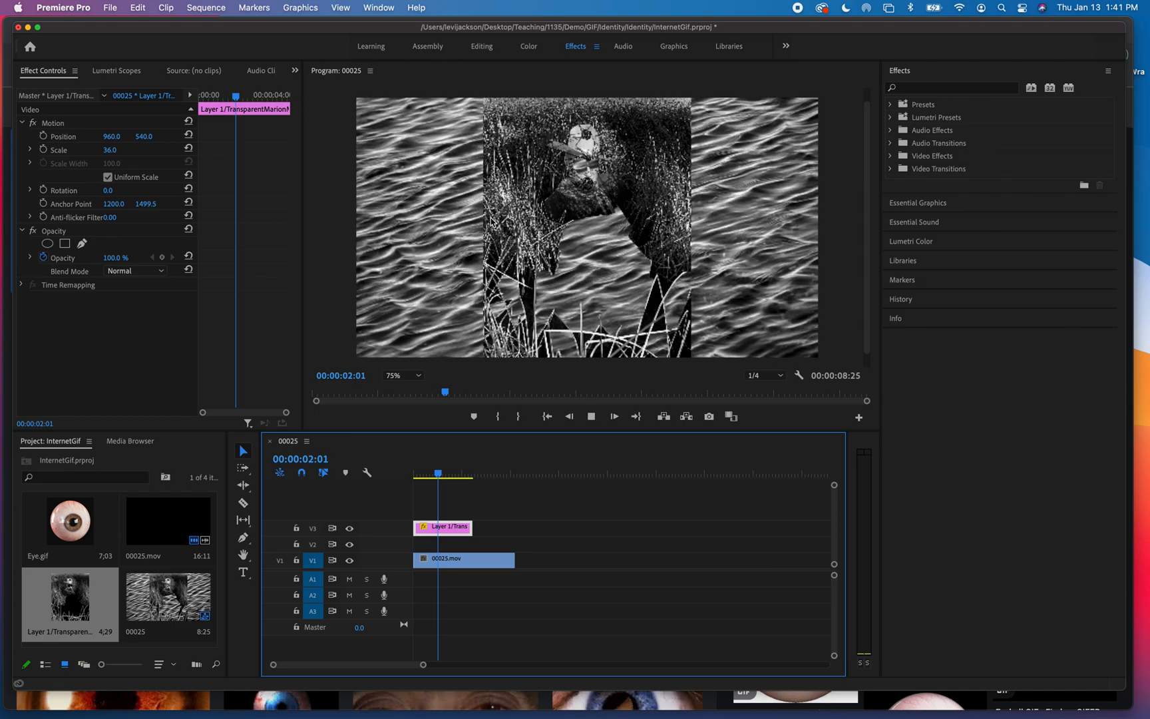
key(space)
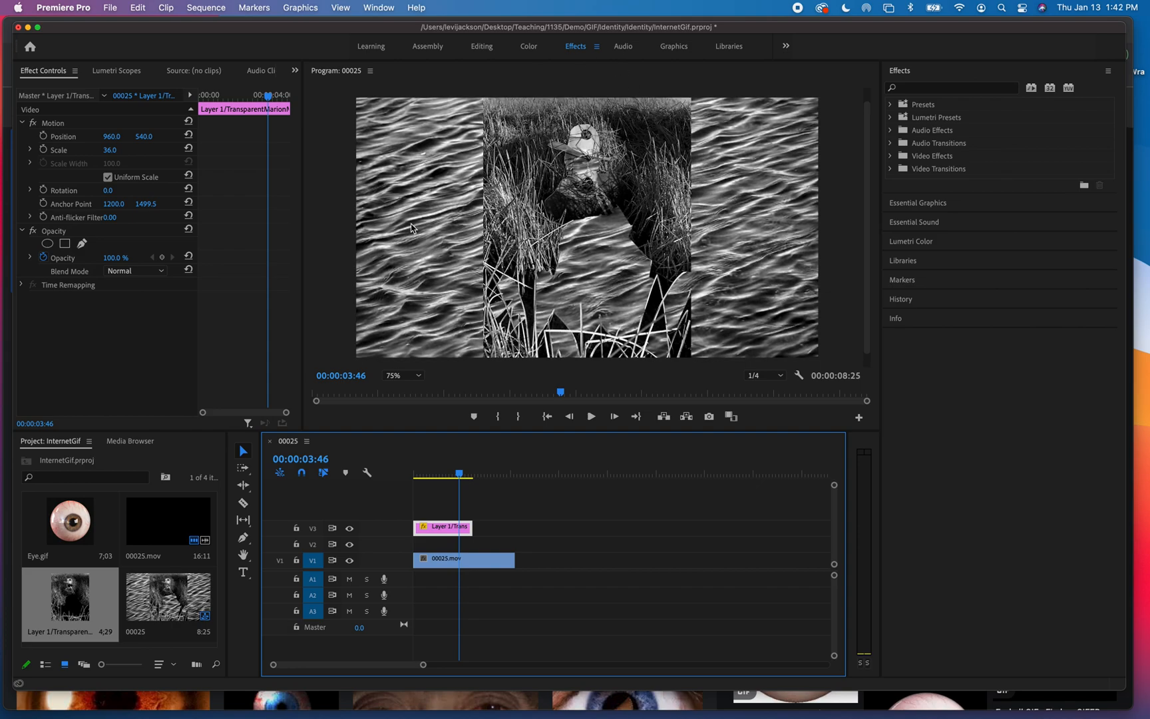
Apply the Crop video effect to the water clip 00025.mov on track V1
key(space)
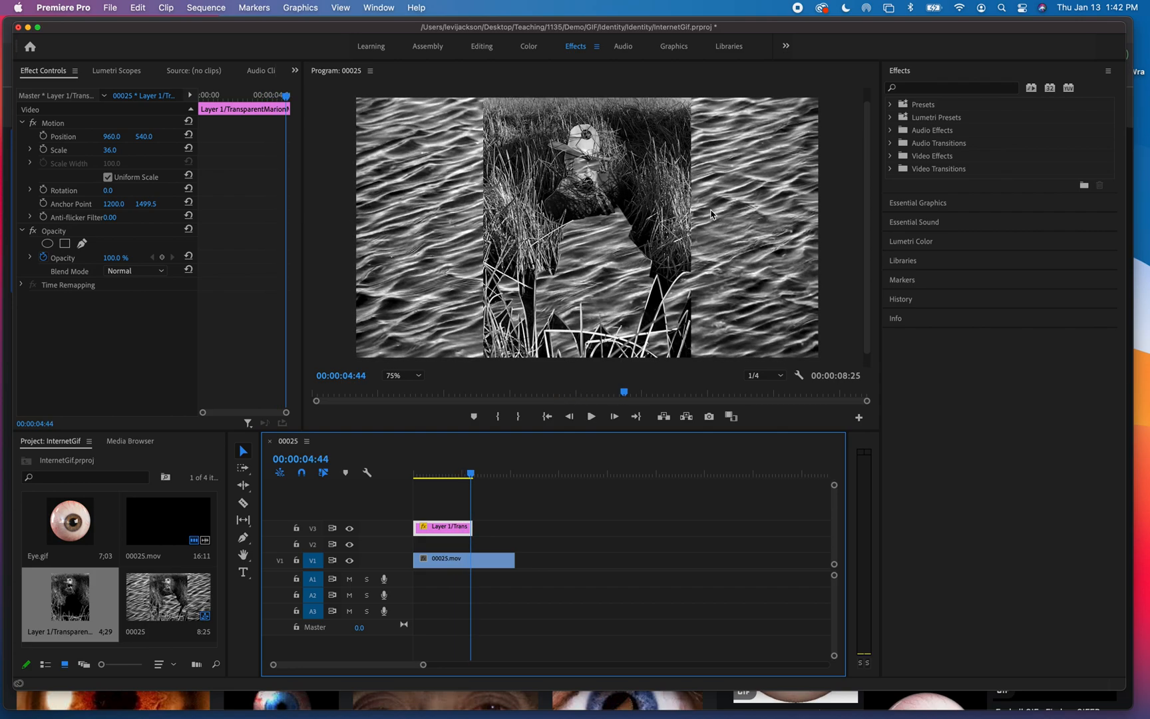
click(486, 566)
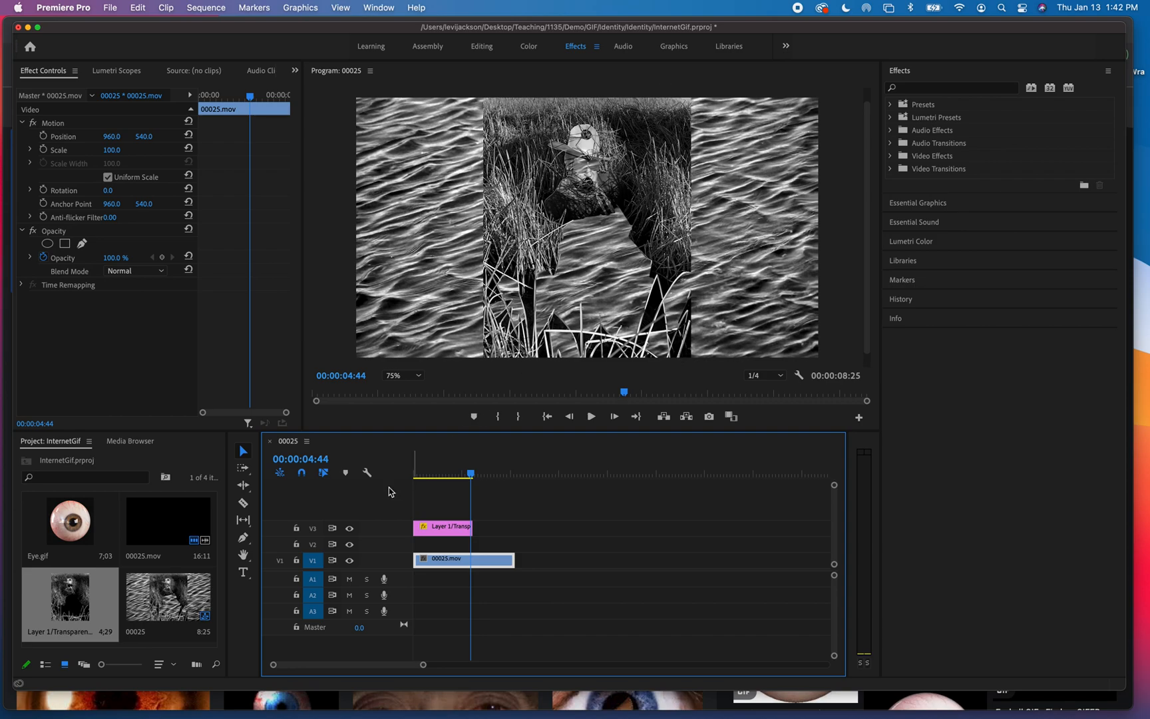
click(891, 156)
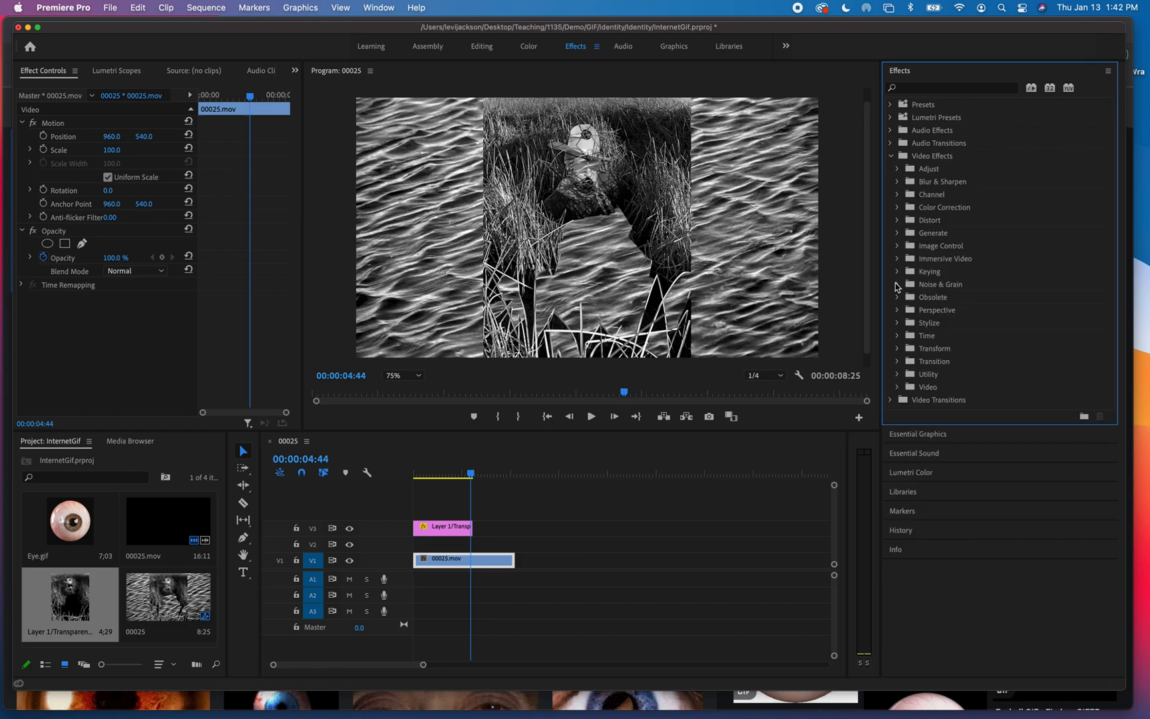
click(897, 350)
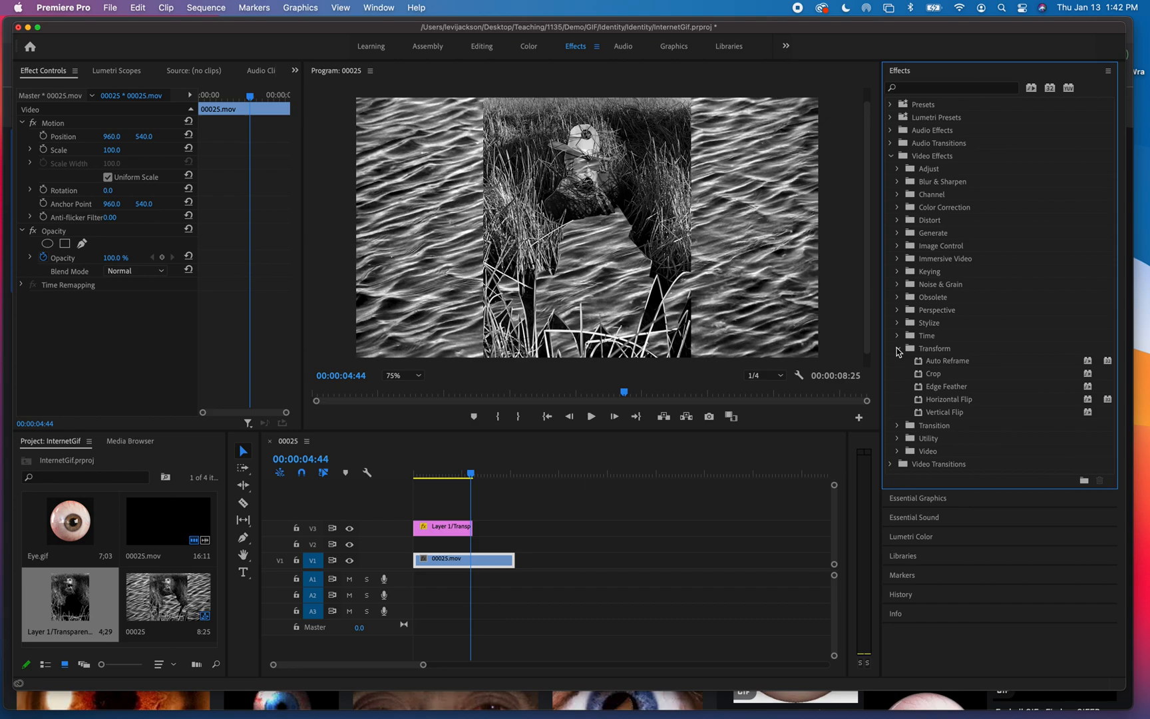
click(932, 376)
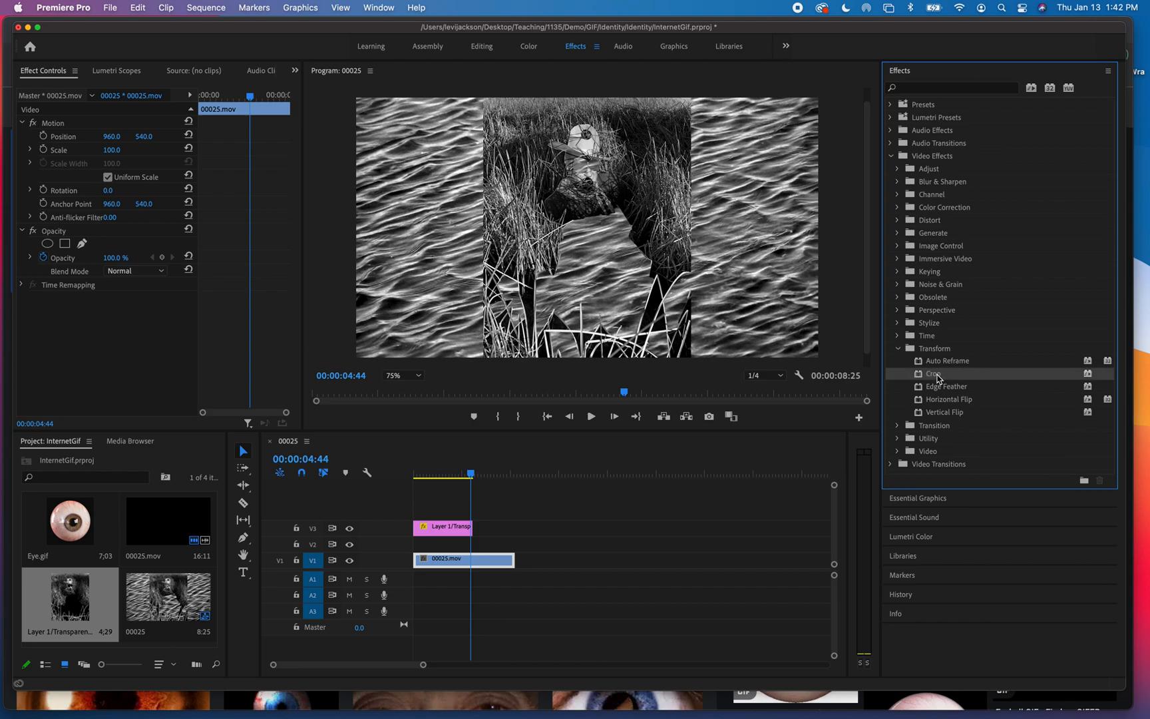
drag(937, 378, 489, 565)
scroll(73, 240, down, 1)
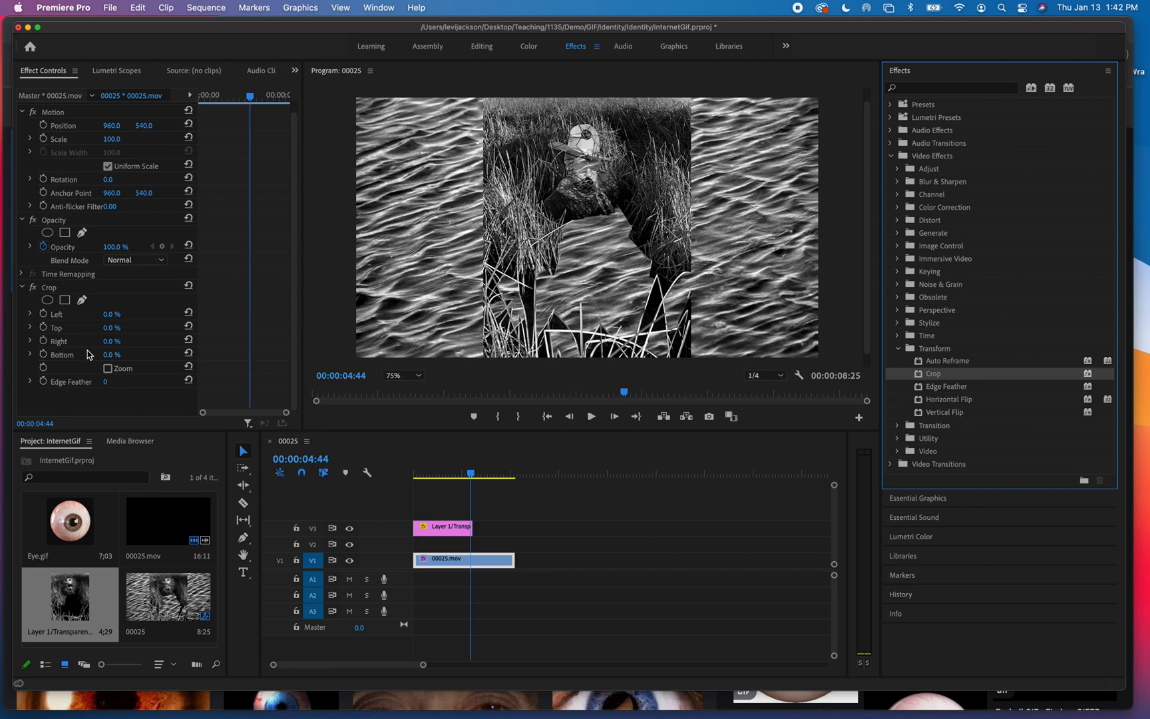
Crop the left side of the water clip by 29% and play the result from 00:00:02:58
click(108, 319)
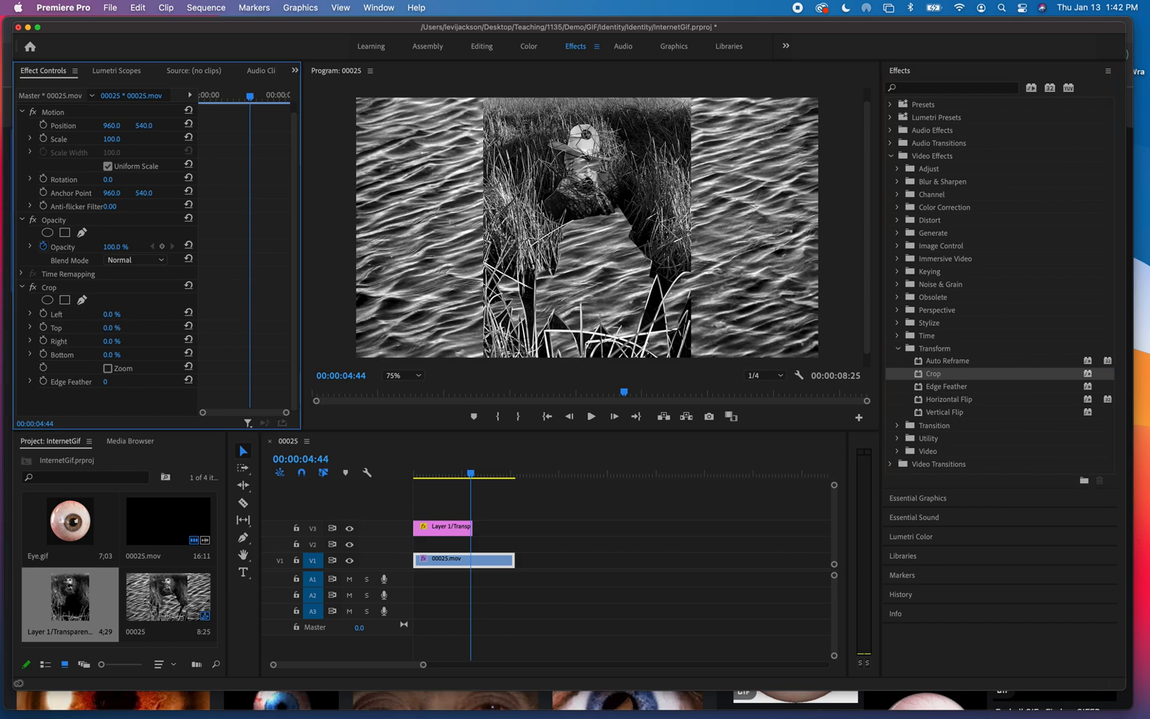
text(46)
key(Return)
mouse_move(140, 315)
mouse_down()
mouse_move(122, 315)
mouse_move(132, 314)
mouse_up()
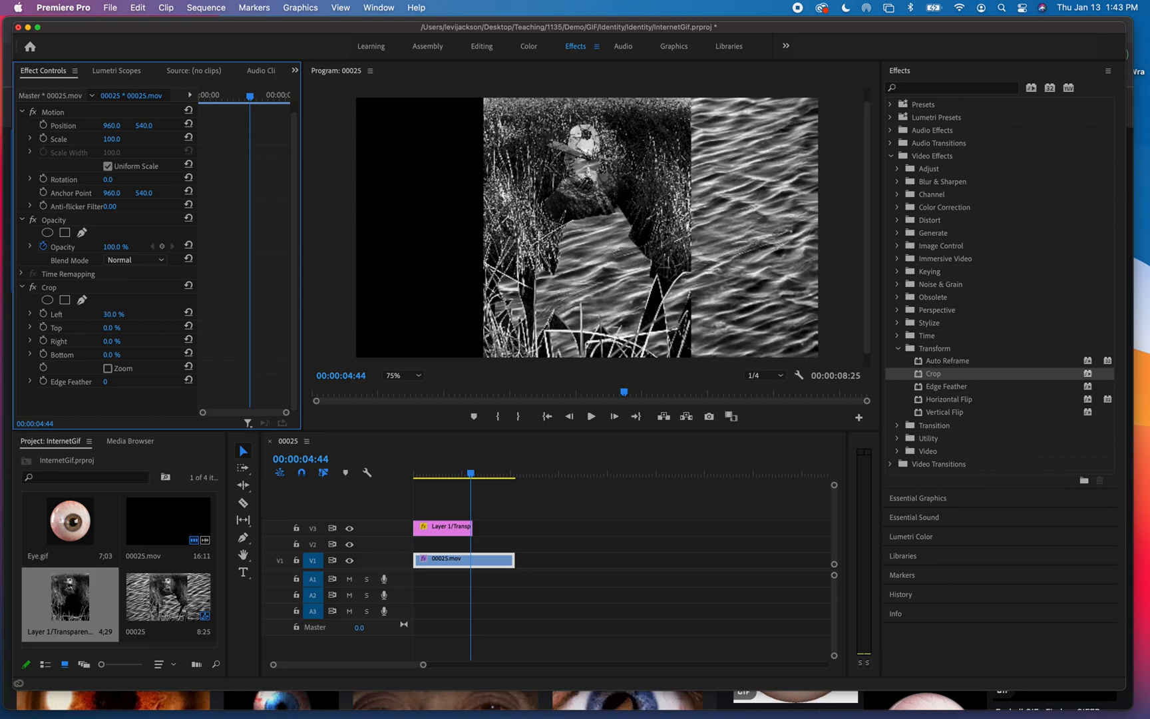
drag(122, 315, 121, 315)
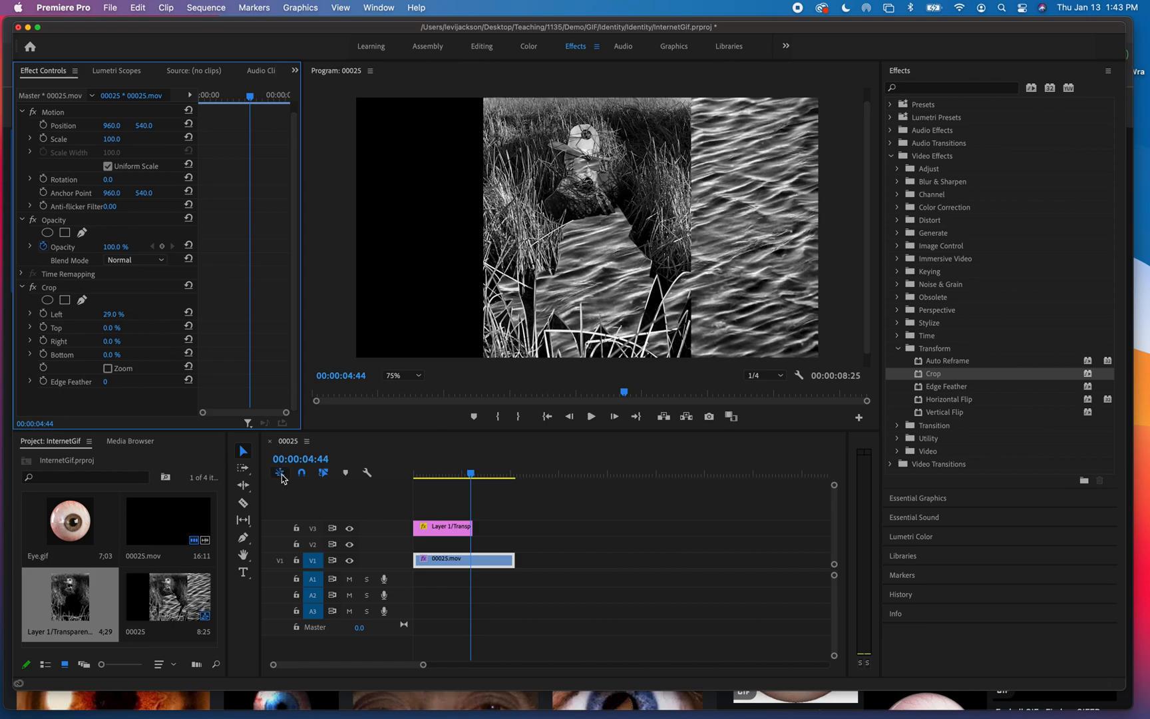
drag(470, 477, 449, 480)
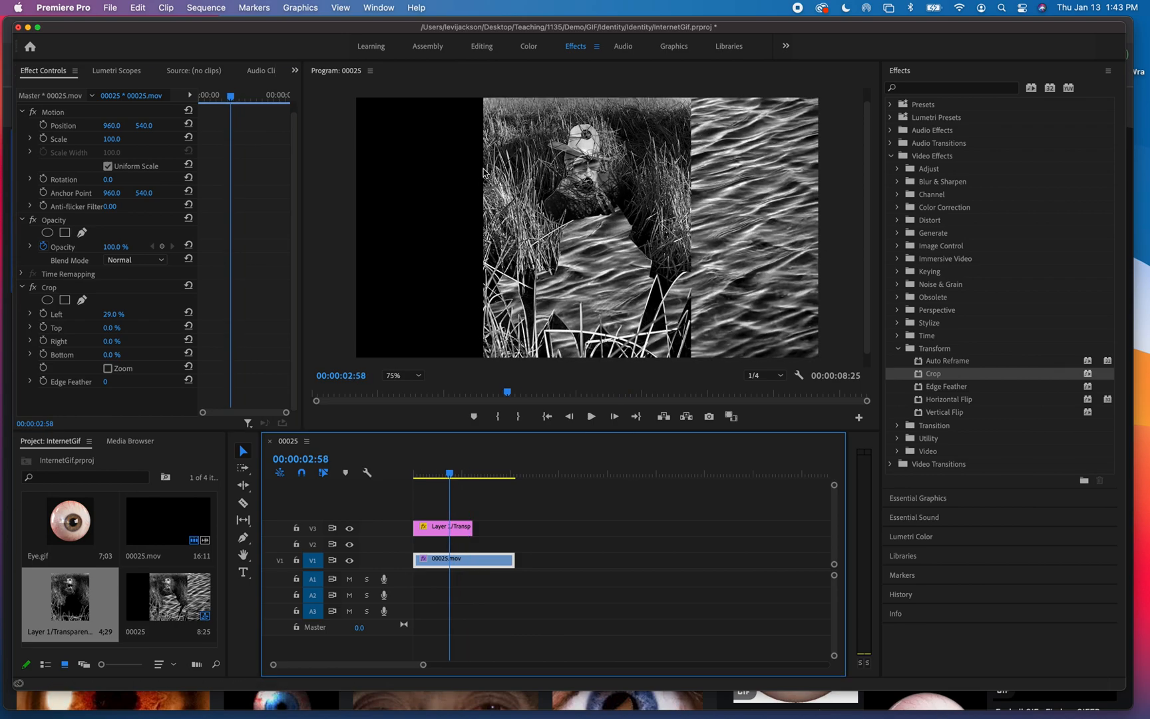
key(space)
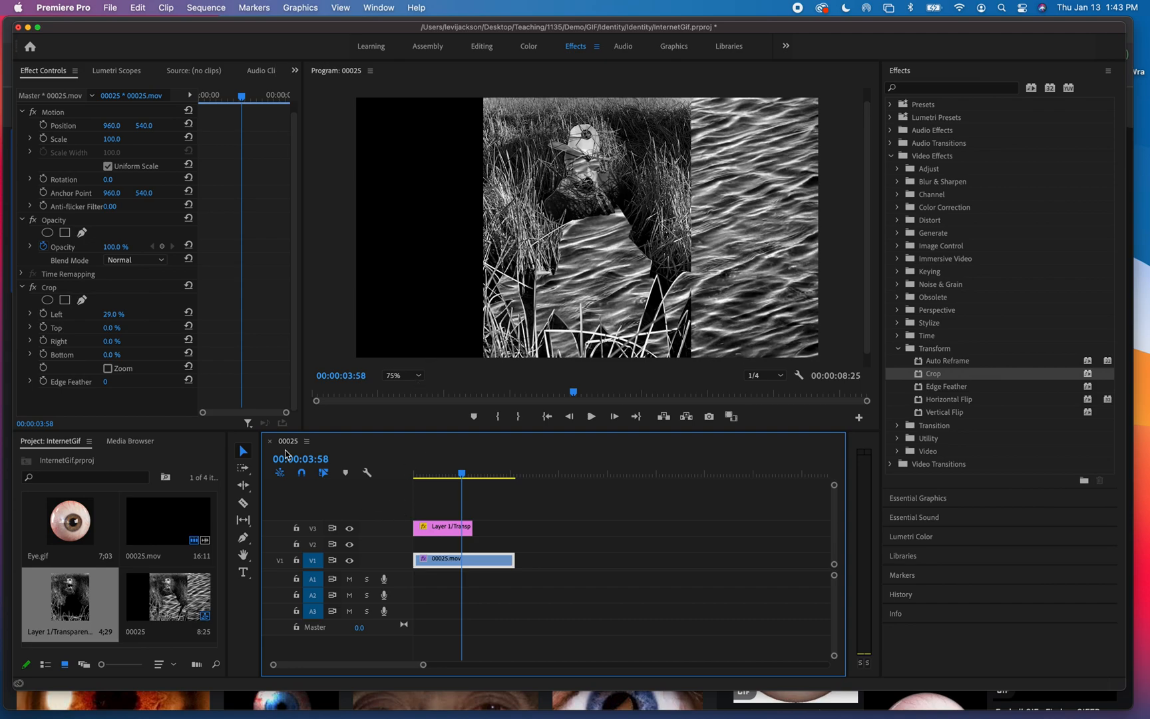
Crop the right side of the water clip by 28% and briefly play the result
click(110, 353)
drag(111, 341, 131, 341)
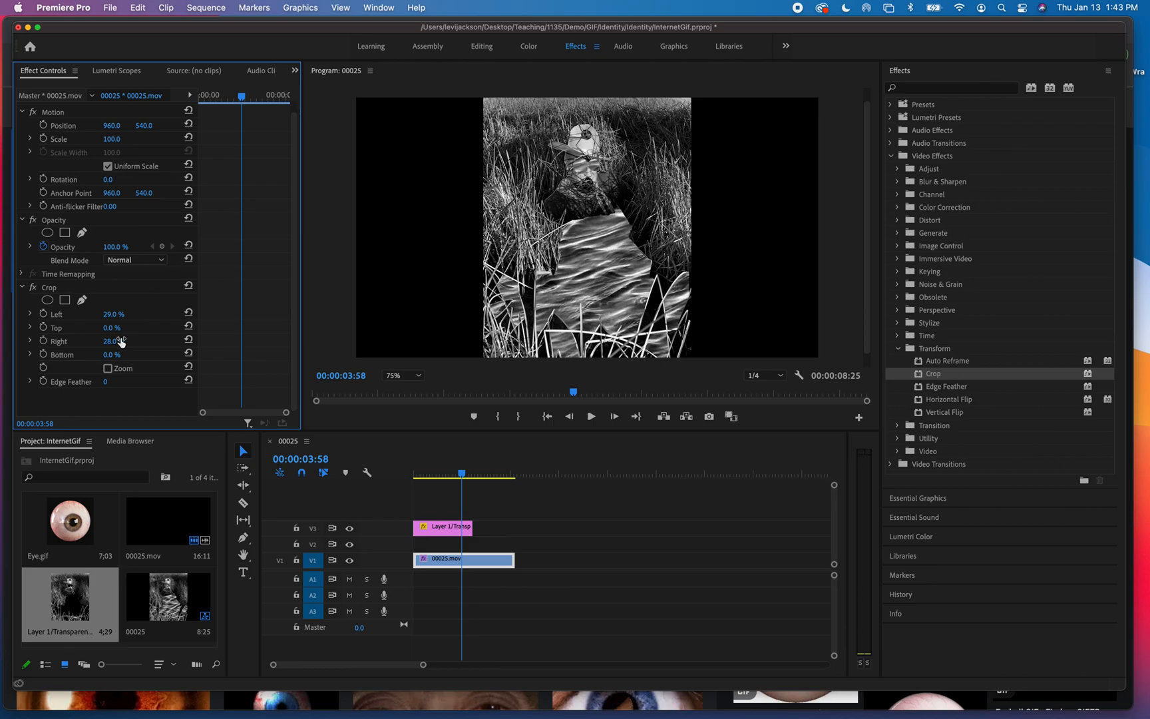
key(space)
key(space)
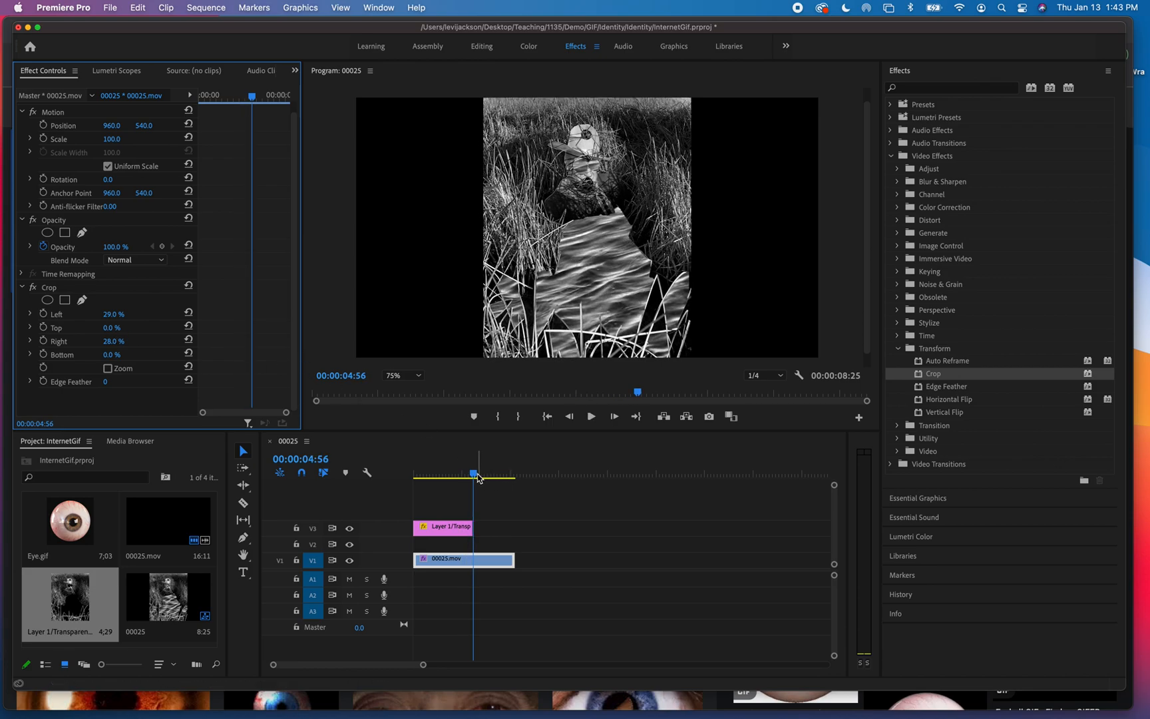
Replay the cropped composite from 00:00:02:13 and scrub through the PSD layer's duration to examine the water movement
click(472, 474)
drag(472, 474, 441, 478)
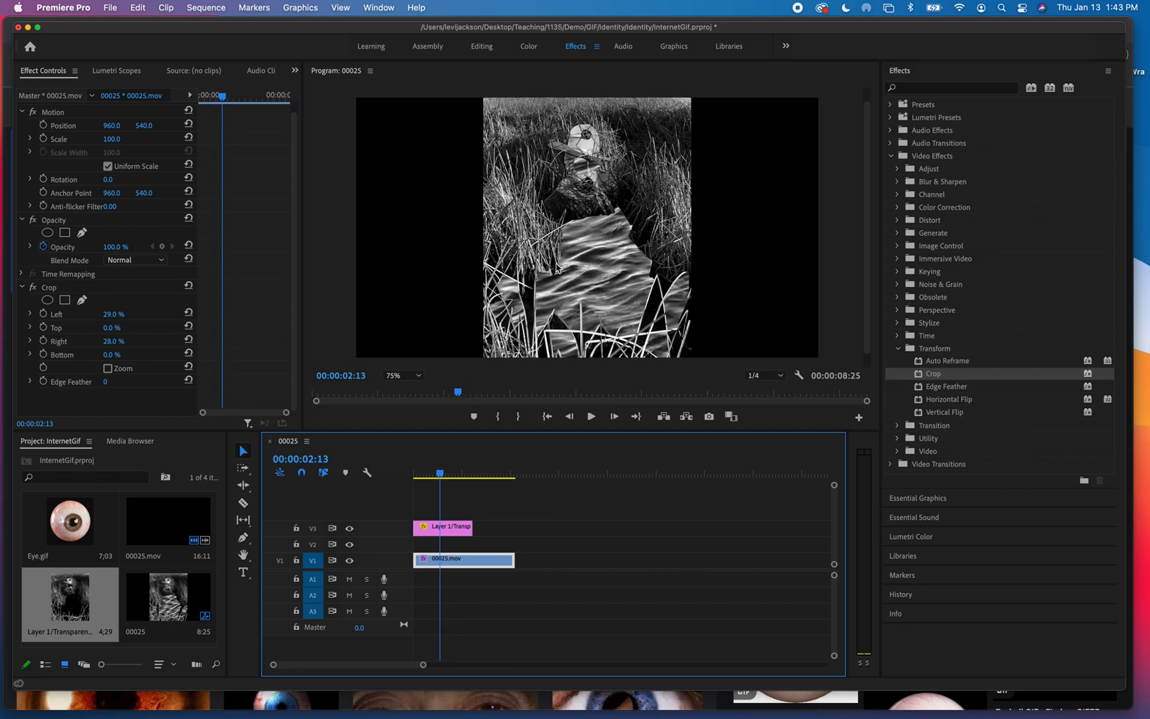
key(space)
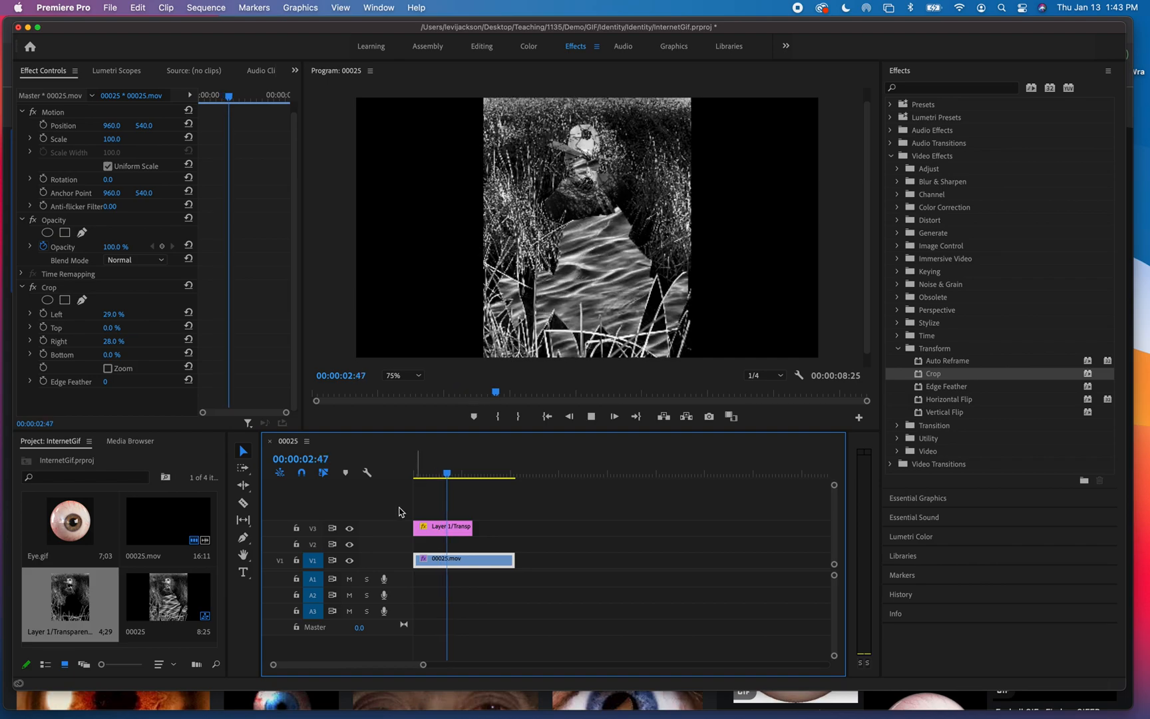
key(space)
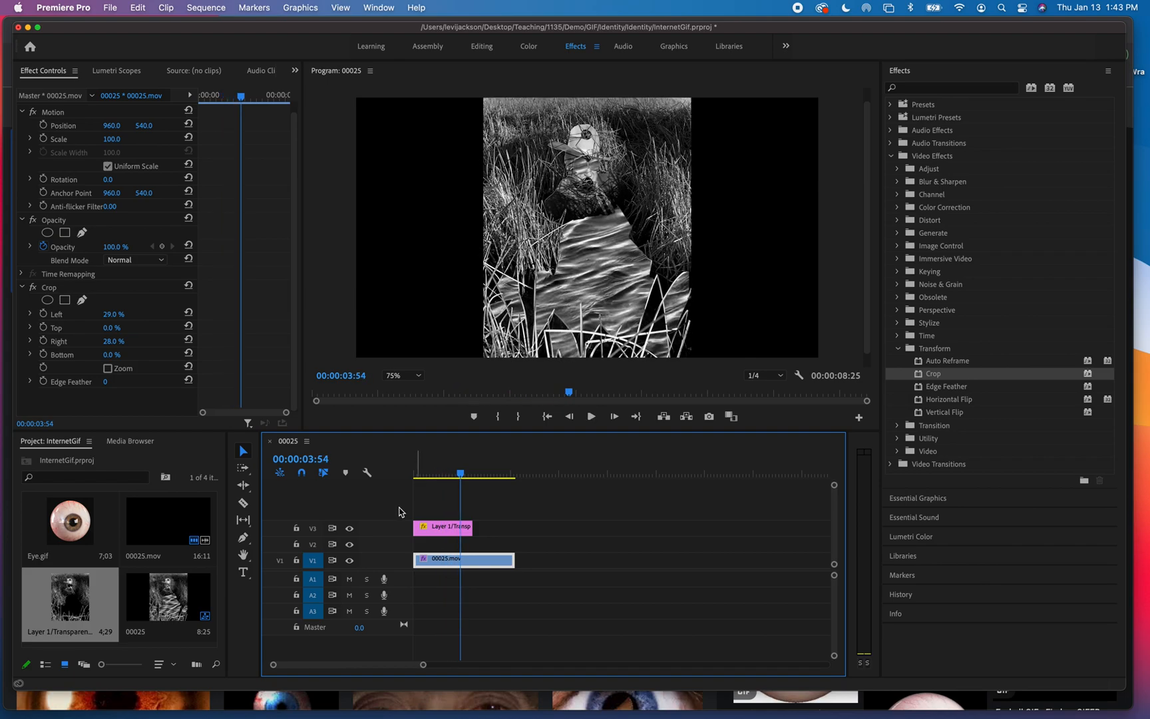
drag(461, 474, 442, 478)
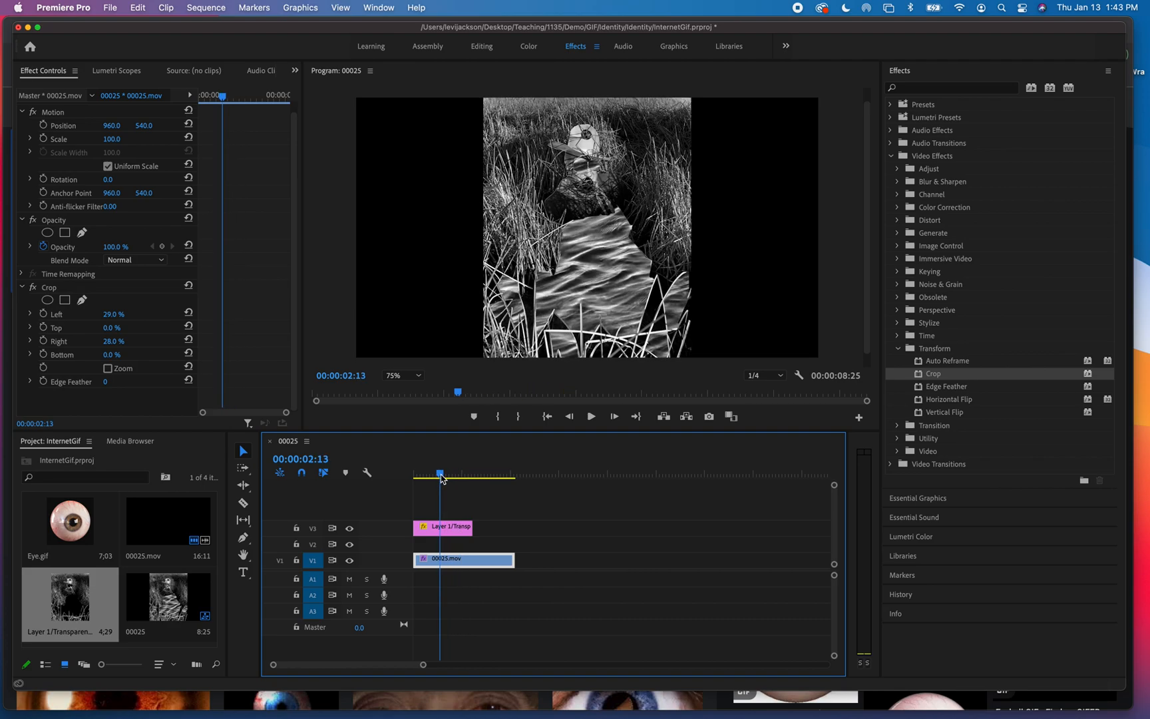
click(442, 526)
drag(441, 476, 473, 476)
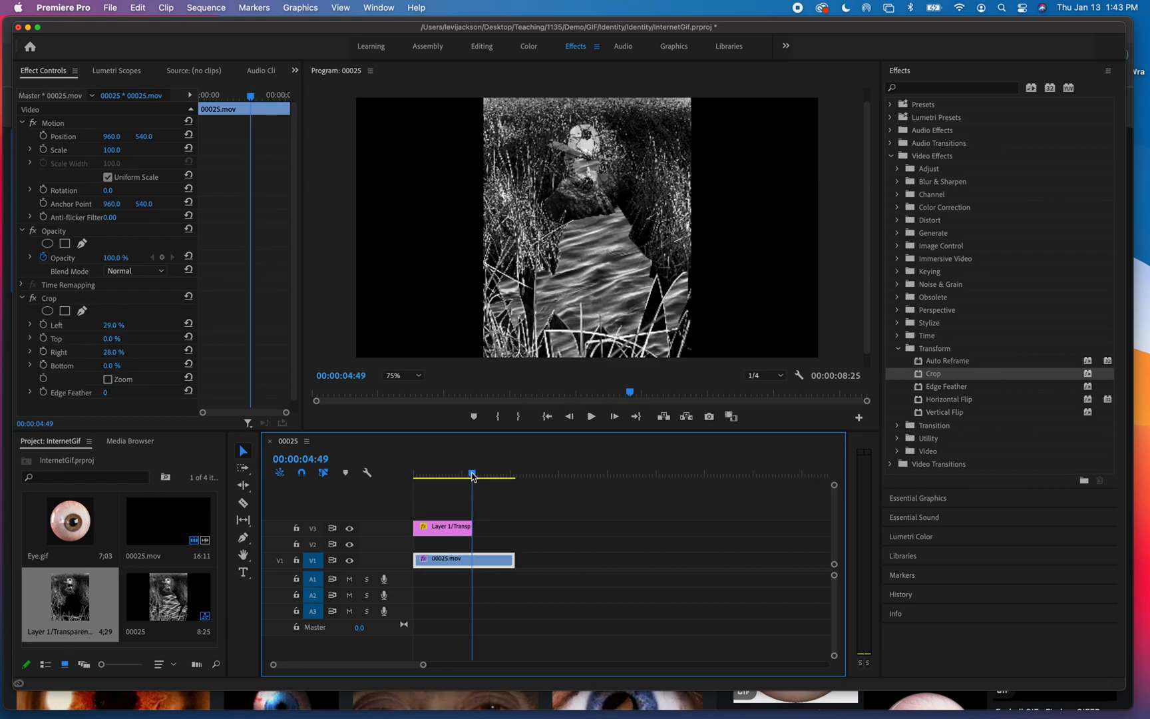
drag(472, 477, 436, 477)
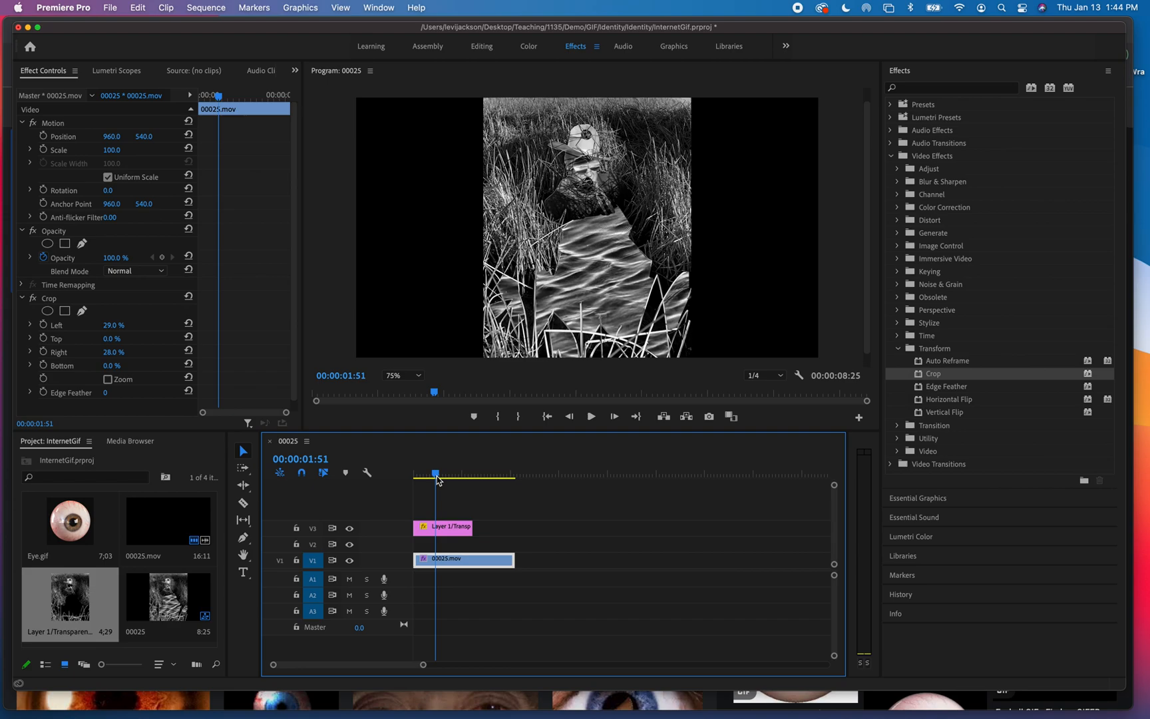
mouse_move(472, 527)
mouse_down()
mouse_move(512, 526)
mouse_move(473, 527)
mouse_up()
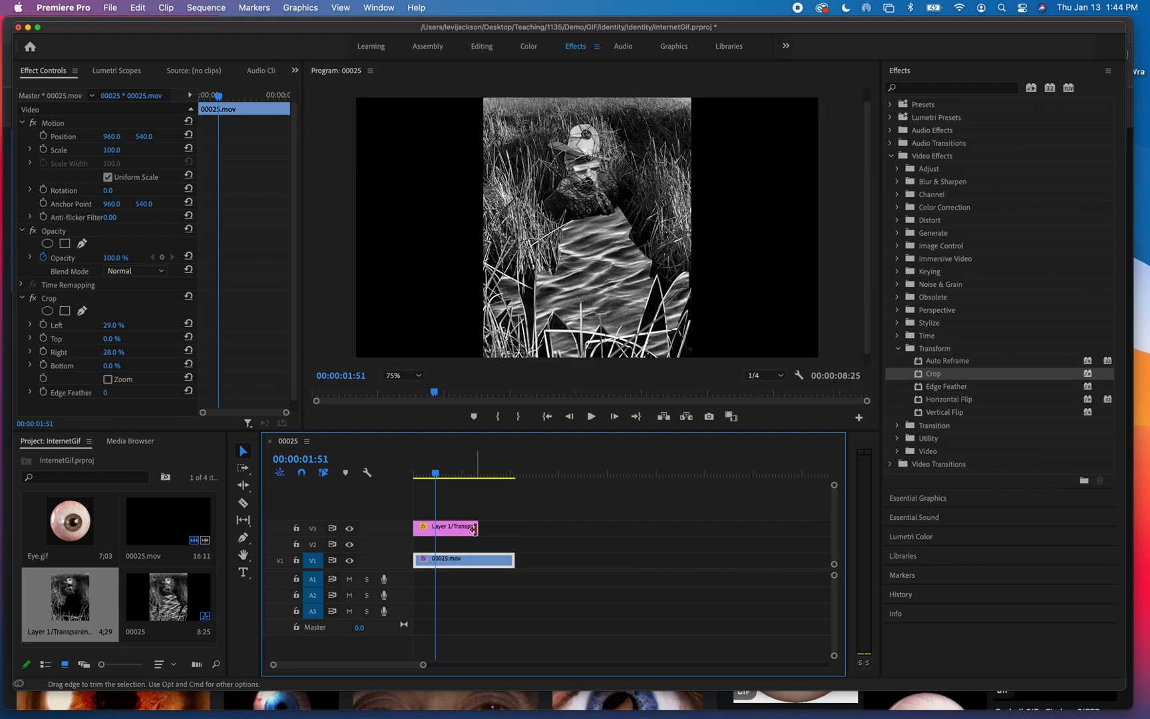
key(super+z)
key(super+z)
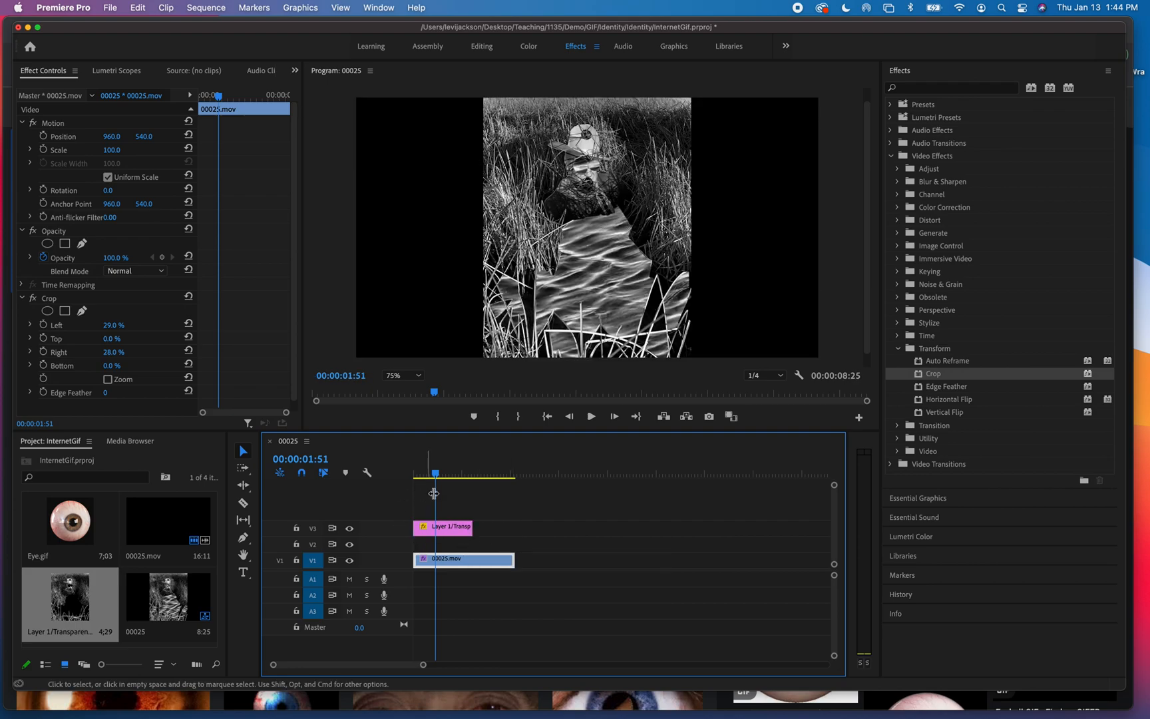
Place Eye.gif on track V2 at the sequence start, and toggle track V3's visibility off and back on to compare the layers
click(39, 519)
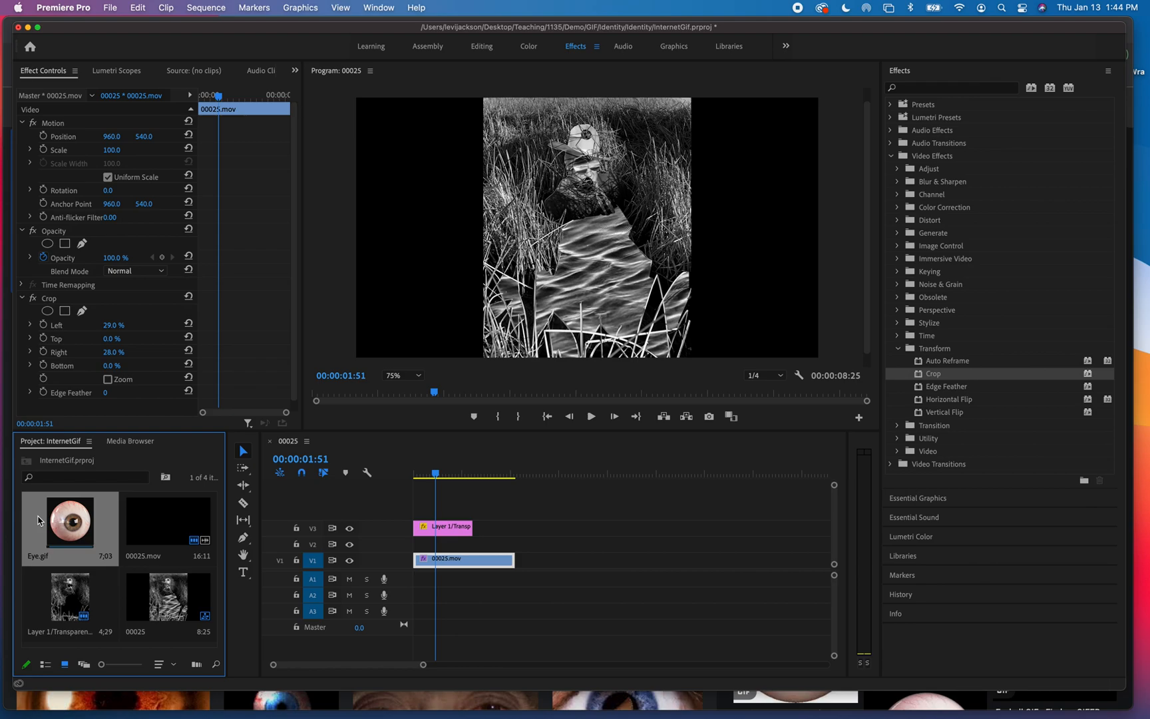
drag(39, 519, 495, 537)
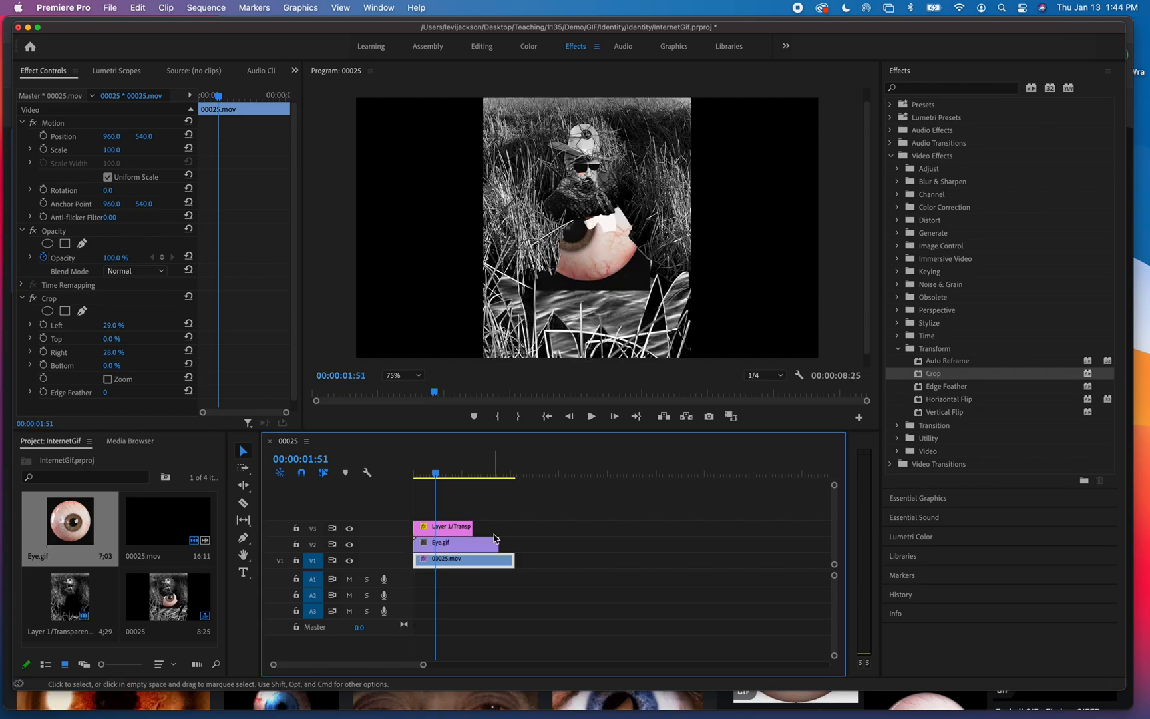
click(349, 527)
click(349, 529)
click(349, 529)
click(349, 528)
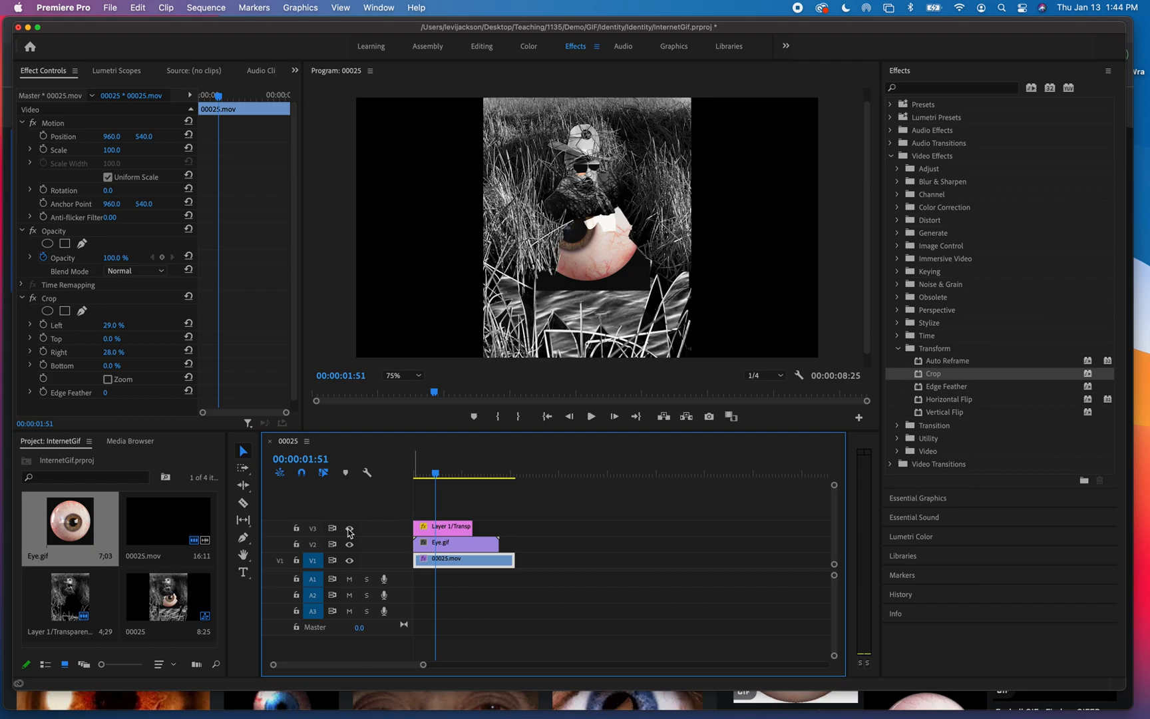
Scale Eye.gif down to 13 and position it at 931, 285 behind the cutout in the figure's face
click(459, 544)
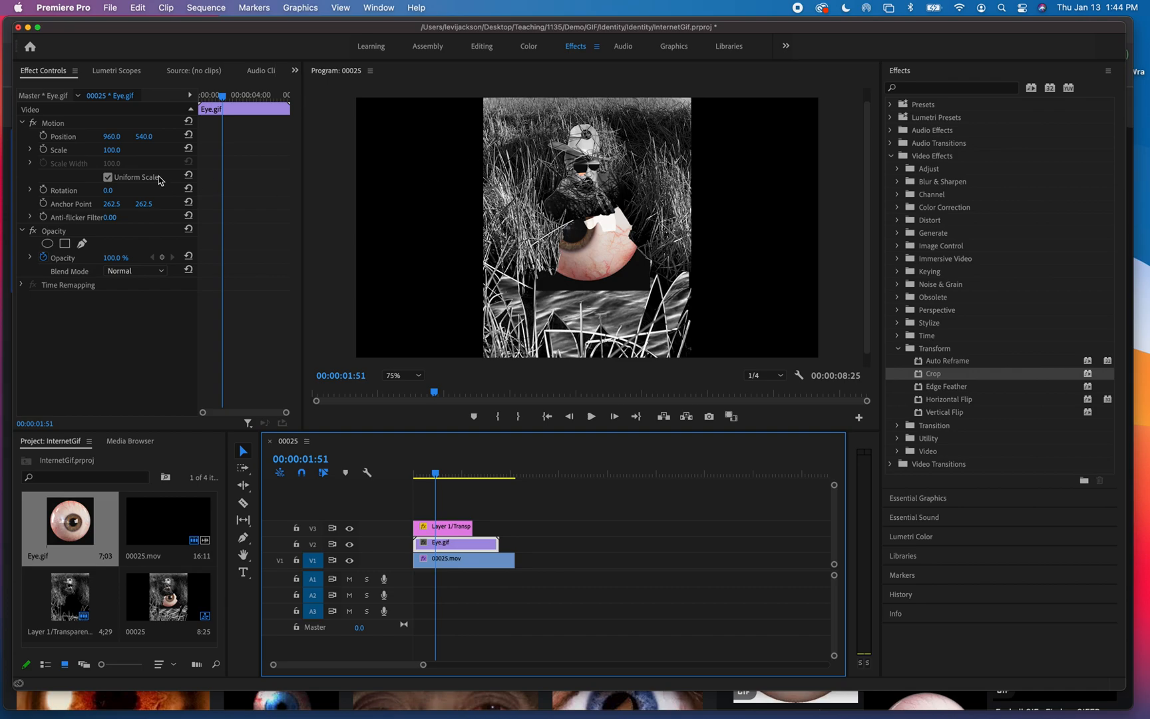
click(113, 150)
drag(113, 150, 59, 150)
drag(123, 151, 121, 151)
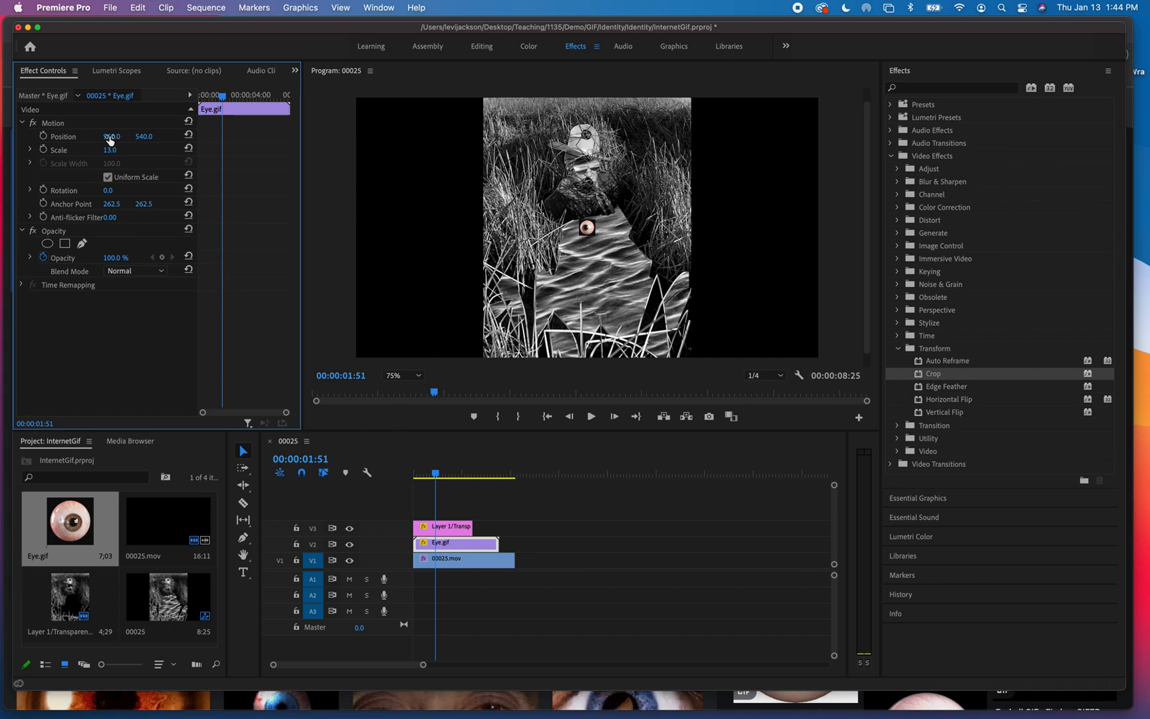
drag(109, 137, 125, 137)
drag(143, 138, 95, 136)
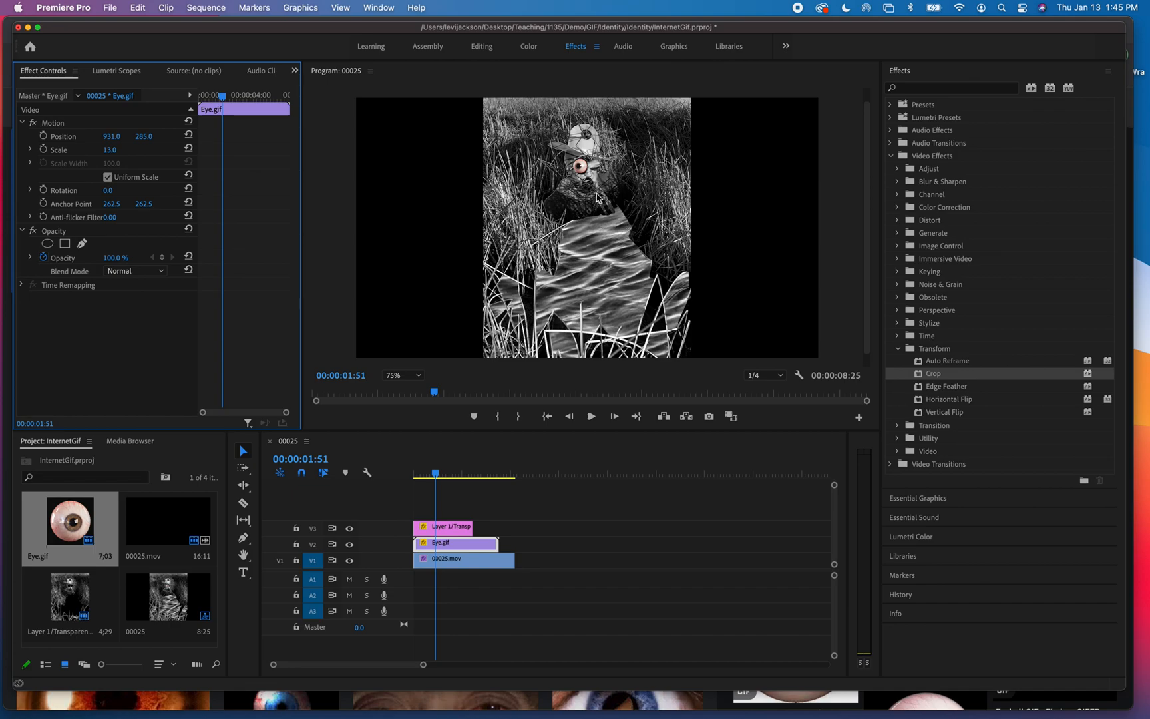
Play the composite from the sequence start to 00:00:06:02 in an enlarged preview at 100% zoom, and shrink the preview area back
click(436, 477)
drag(436, 476, 415, 481)
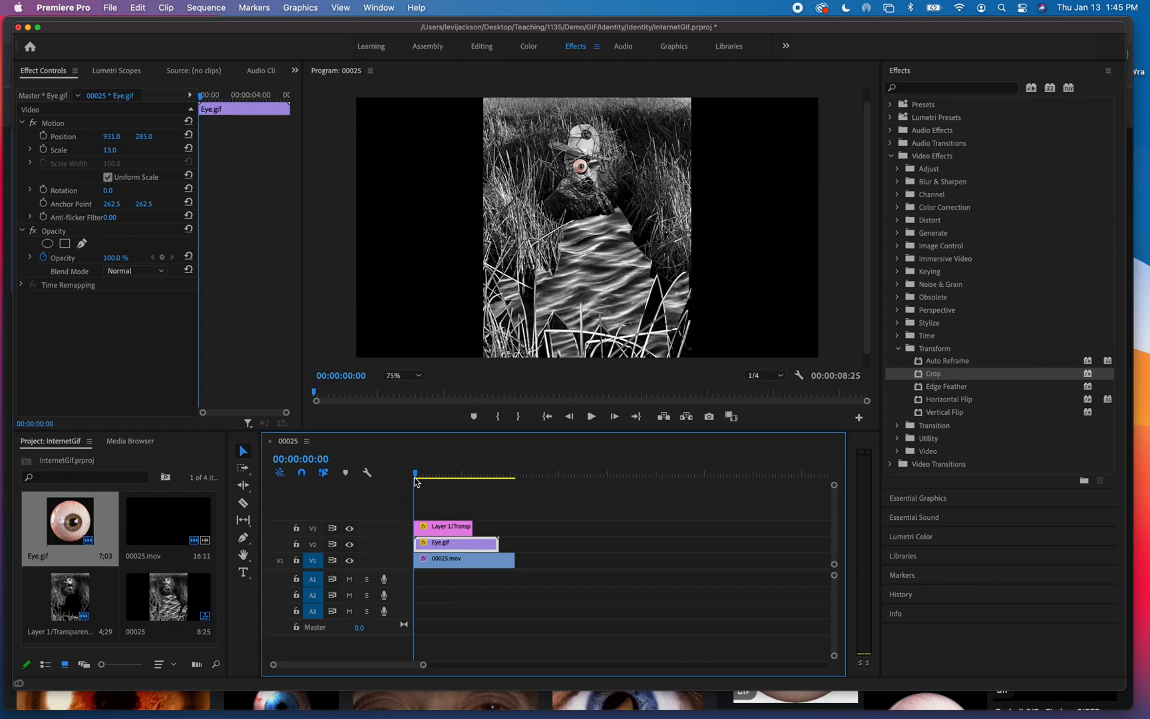
drag(583, 431, 578, 530)
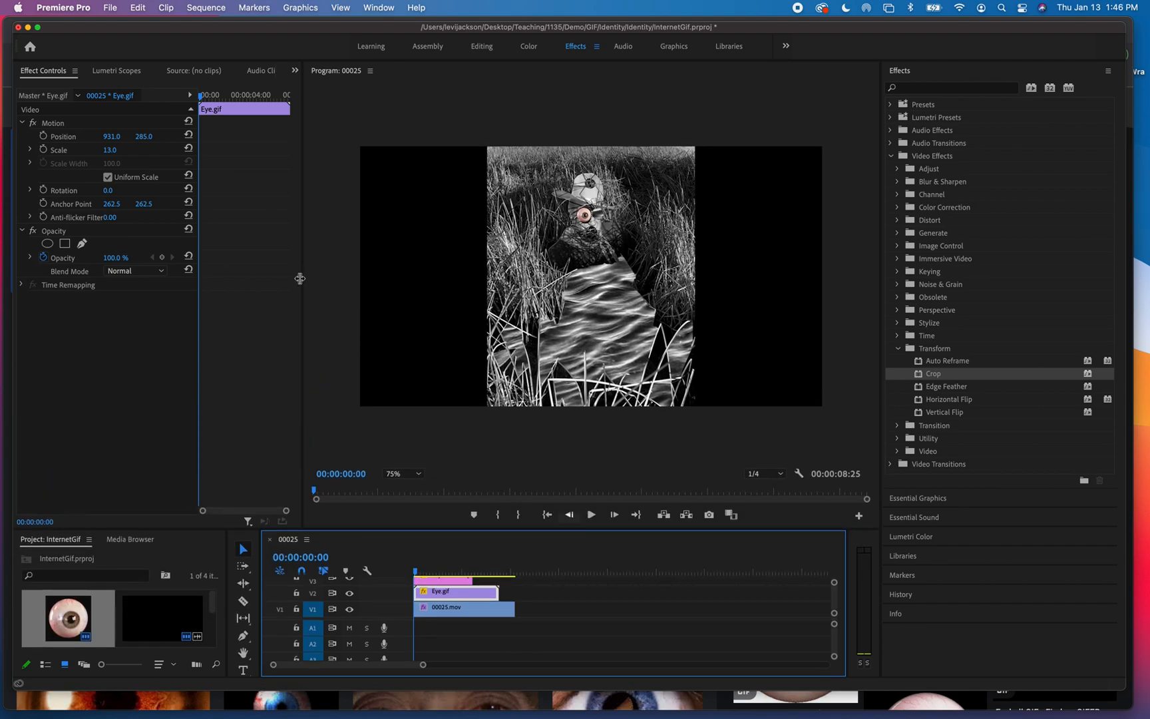
drag(300, 279, 190, 280)
click(304, 474)
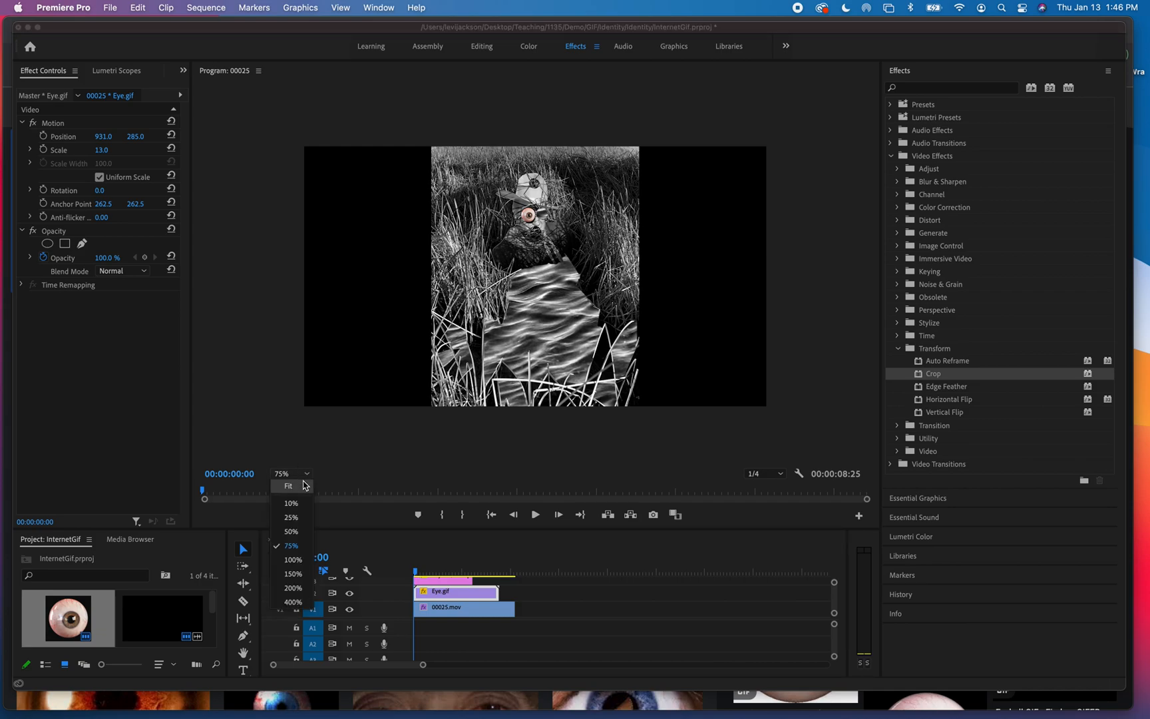
click(293, 559)
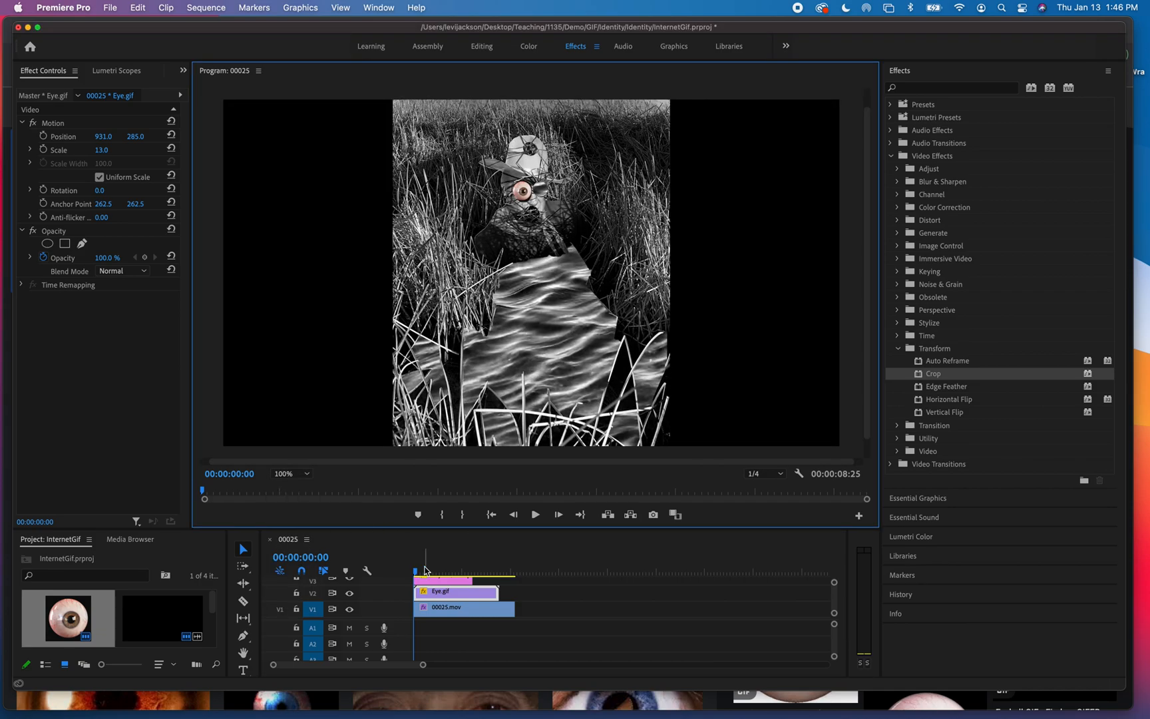
key(space)
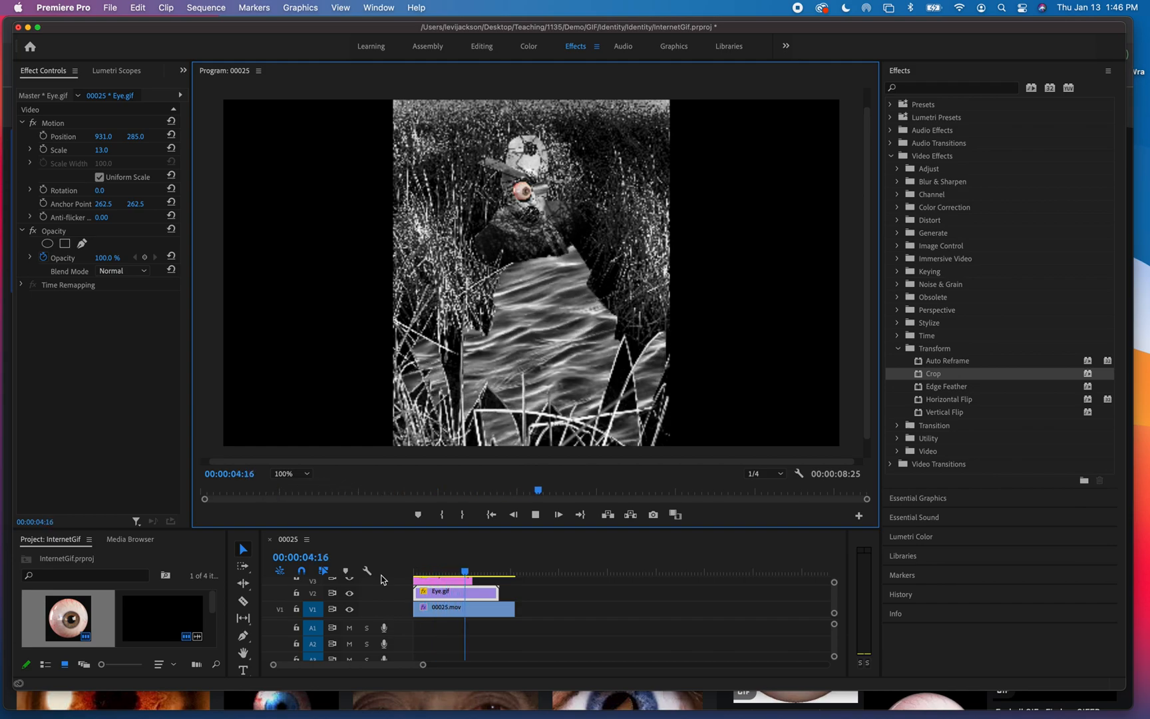
key(space)
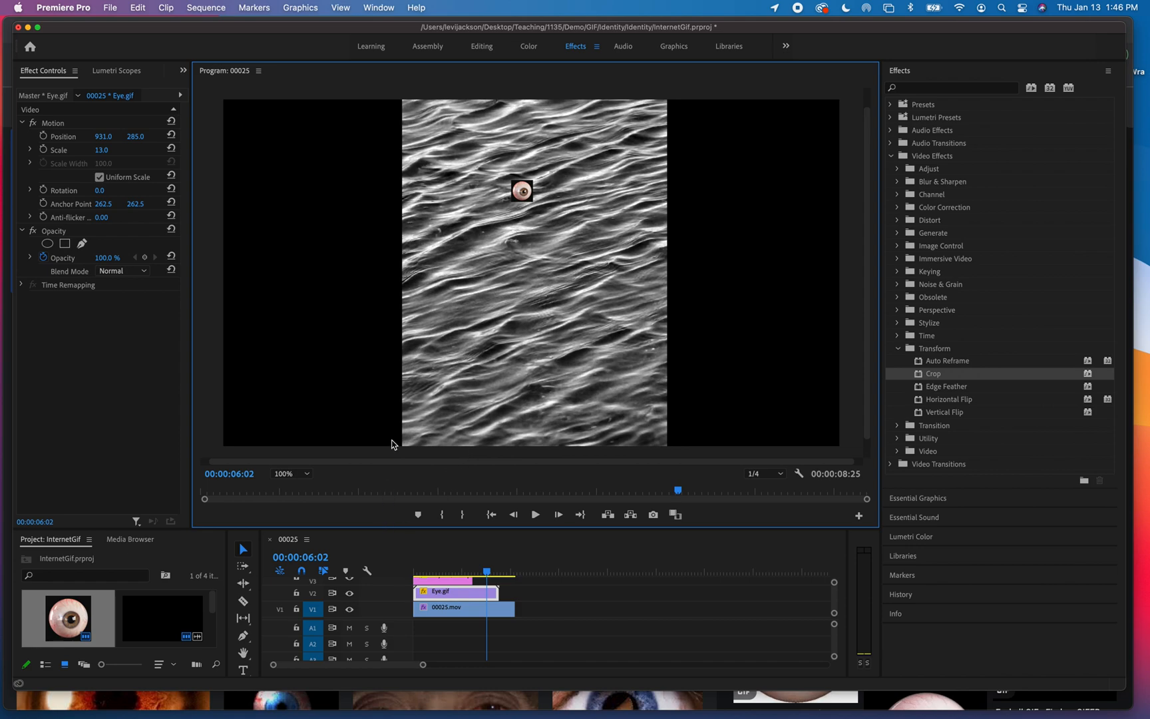
drag(390, 529, 391, 434)
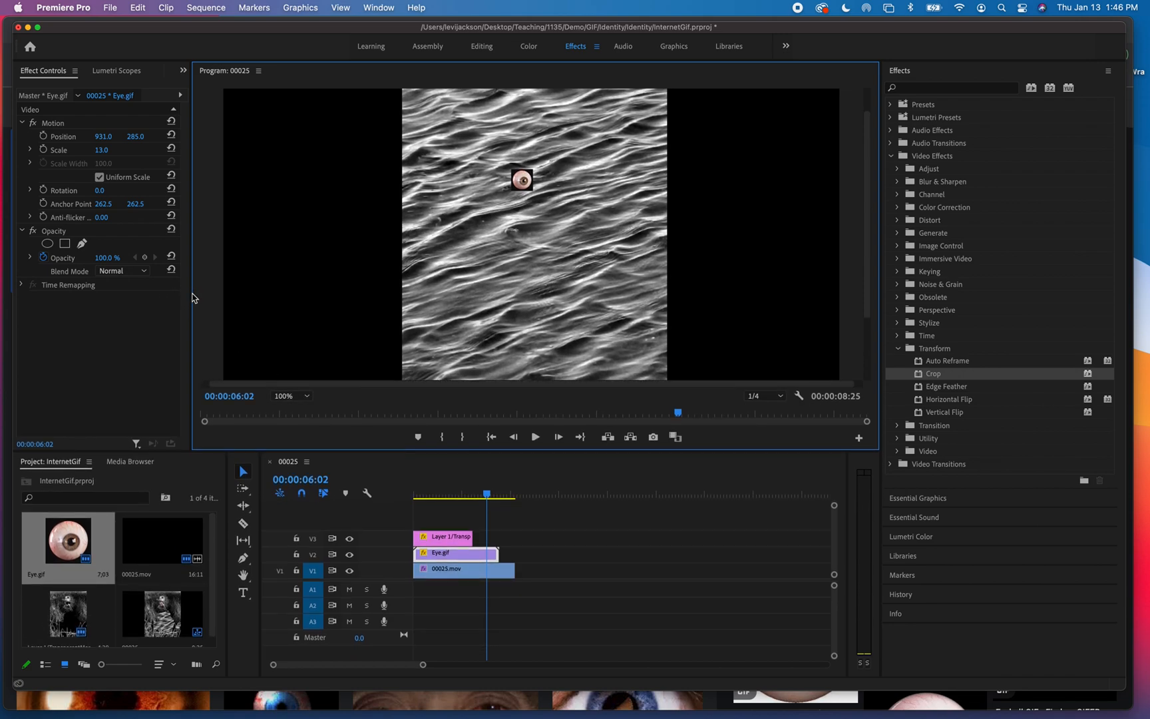
drag(192, 297, 304, 293)
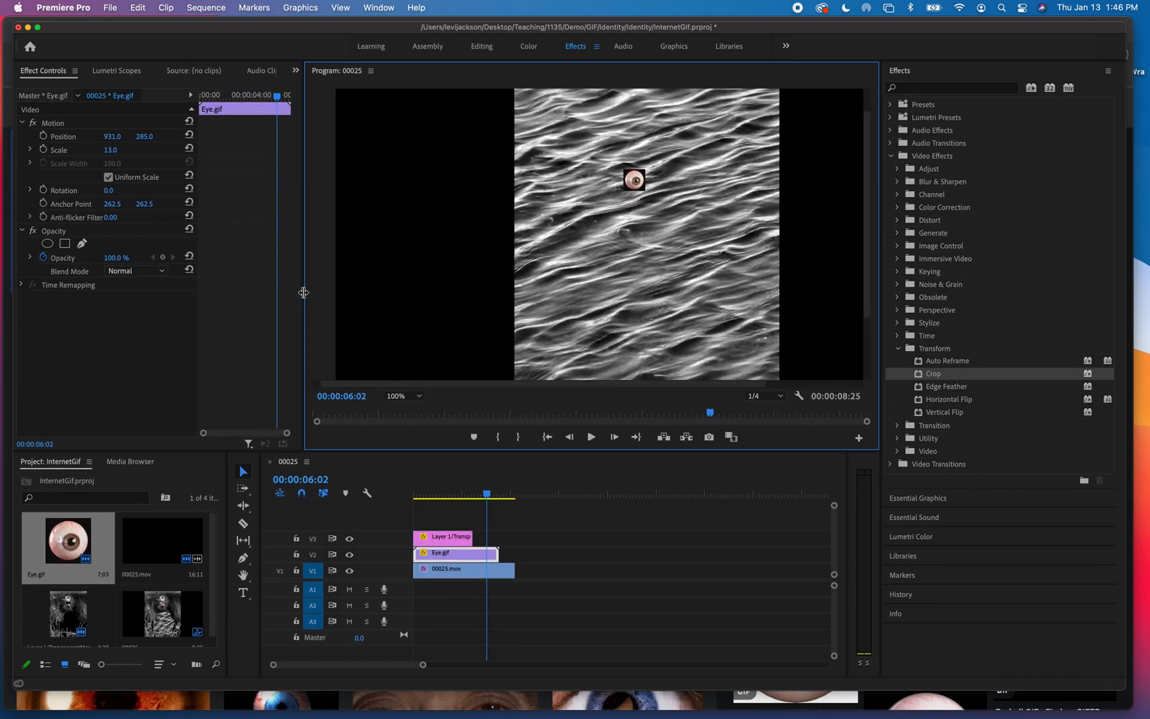
Set the program preview zoom to 75% and move the playhead back to 00:00:02:42 within the PSD layer
click(403, 395)
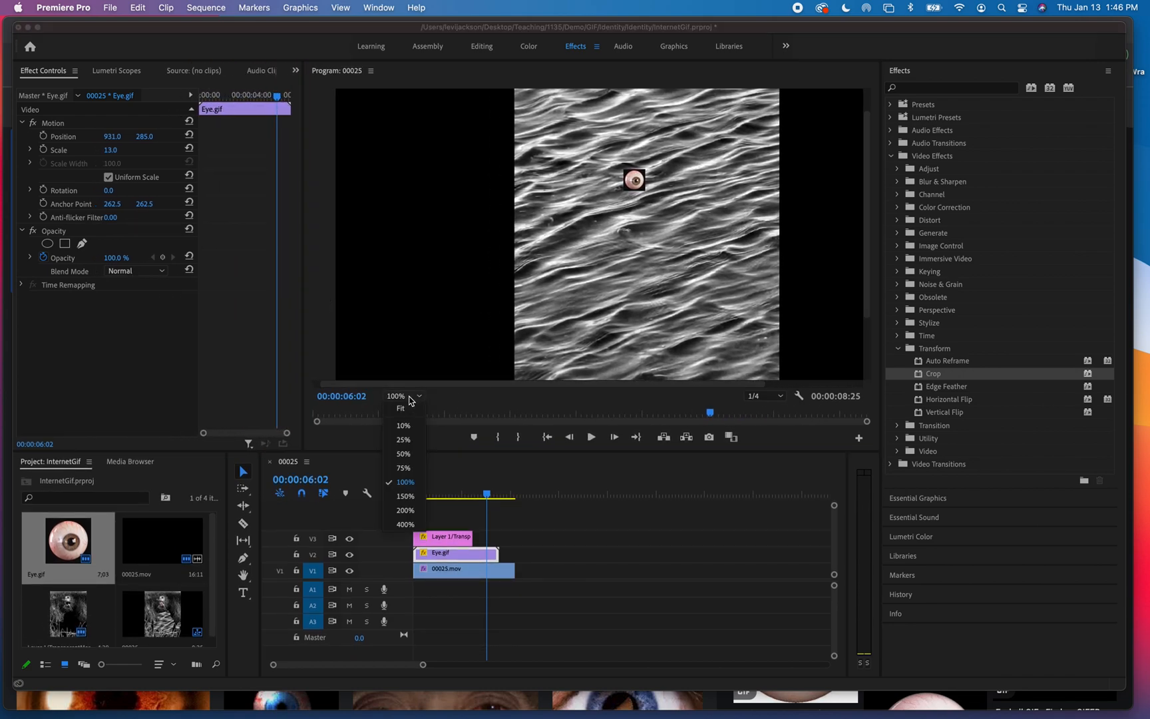
click(404, 468)
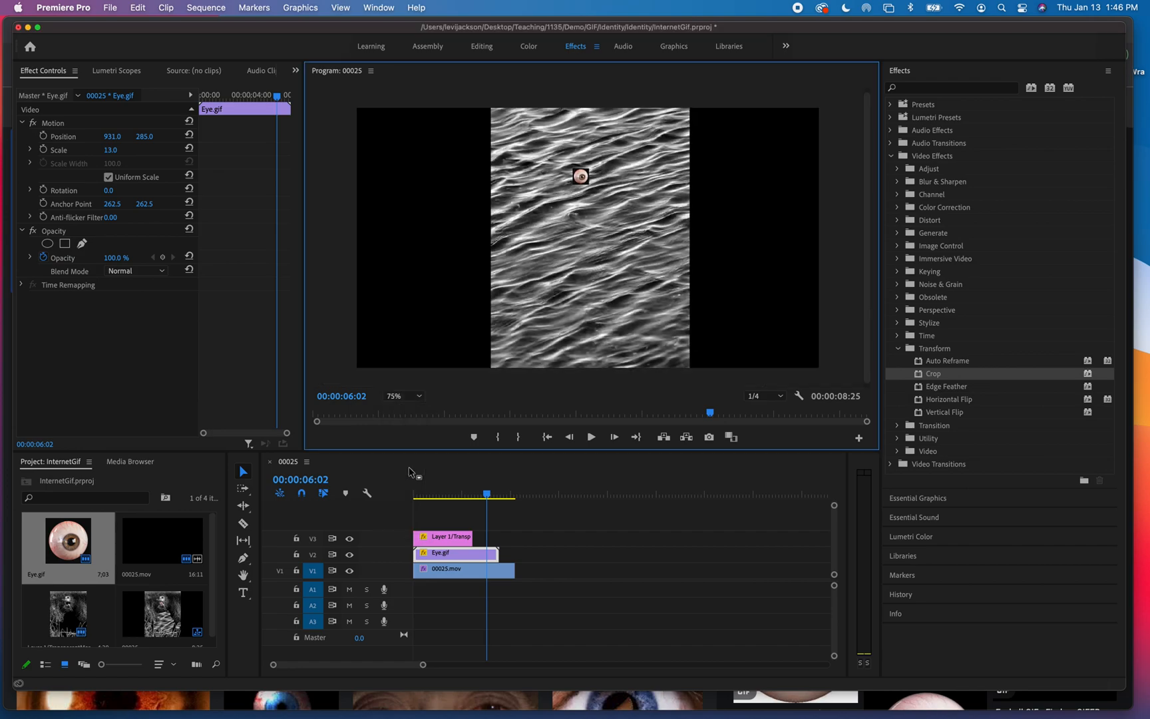
click(482, 496)
drag(482, 498, 448, 500)
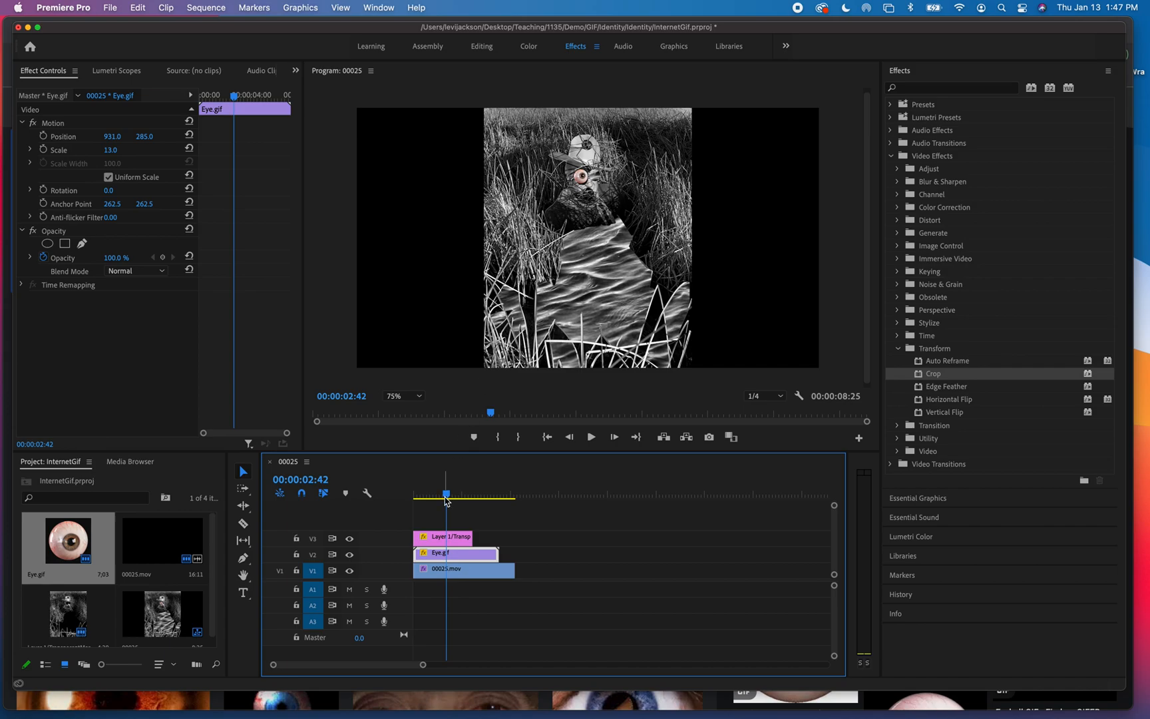
Add video track V4 and move the transparent PSD layer from V3 up to it at the sequence start
right_click(381, 544)
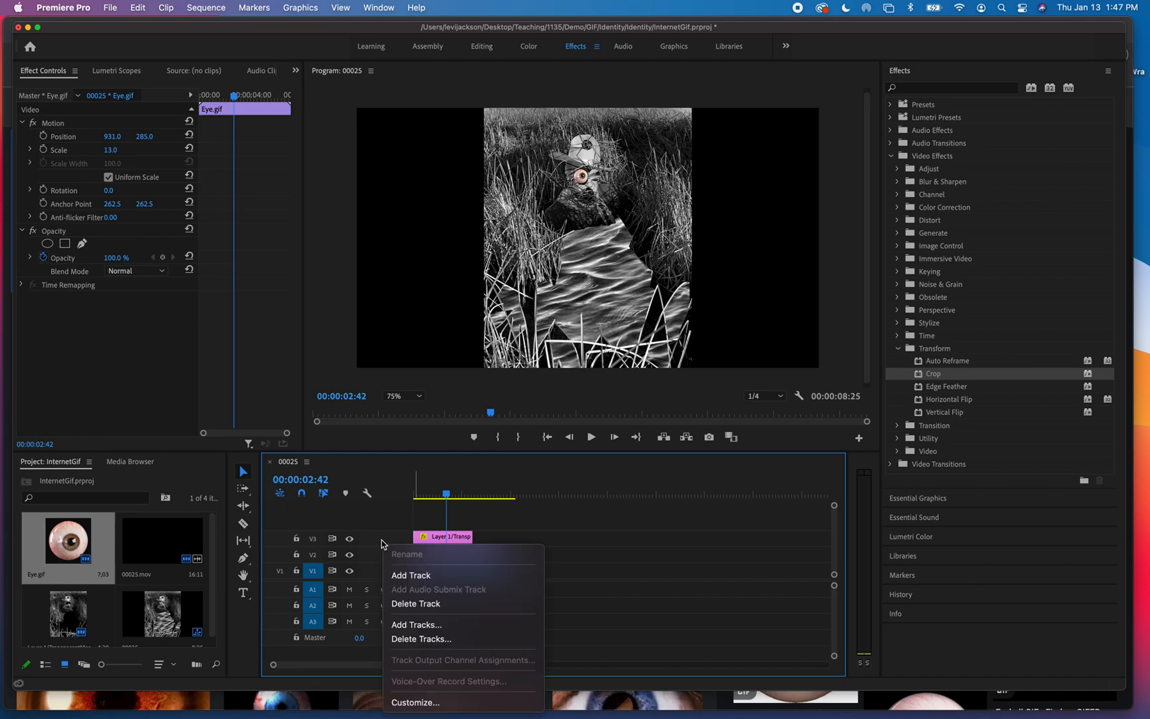
click(391, 576)
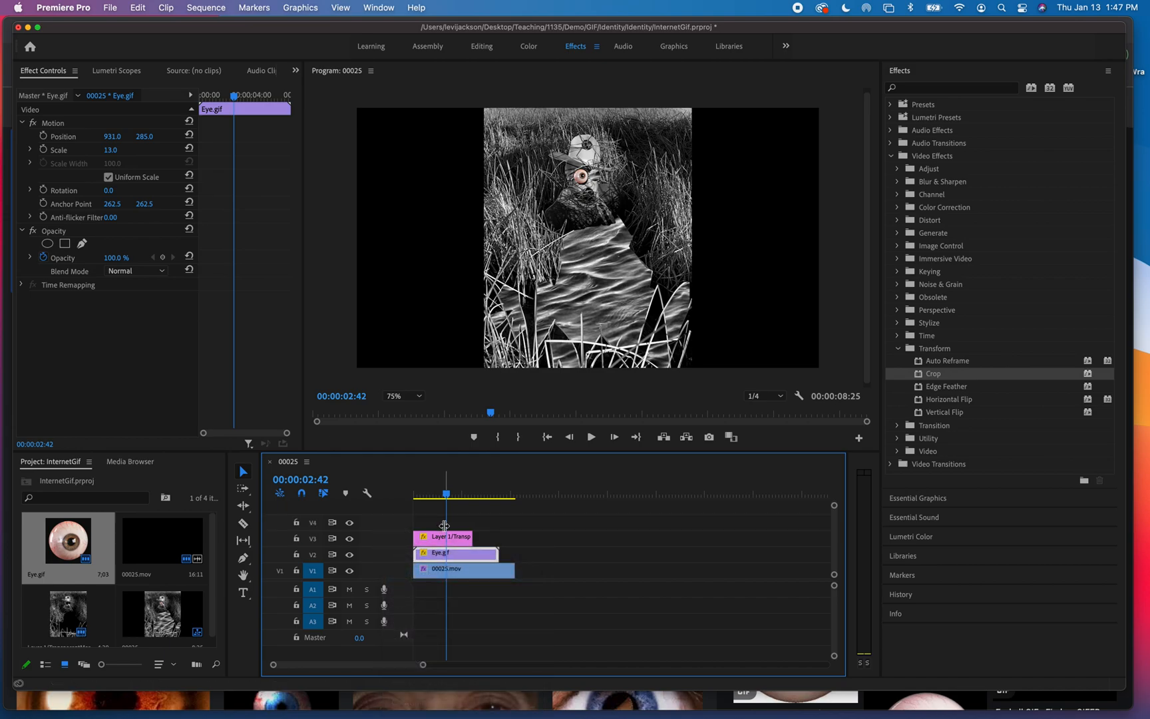
drag(444, 537, 443, 525)
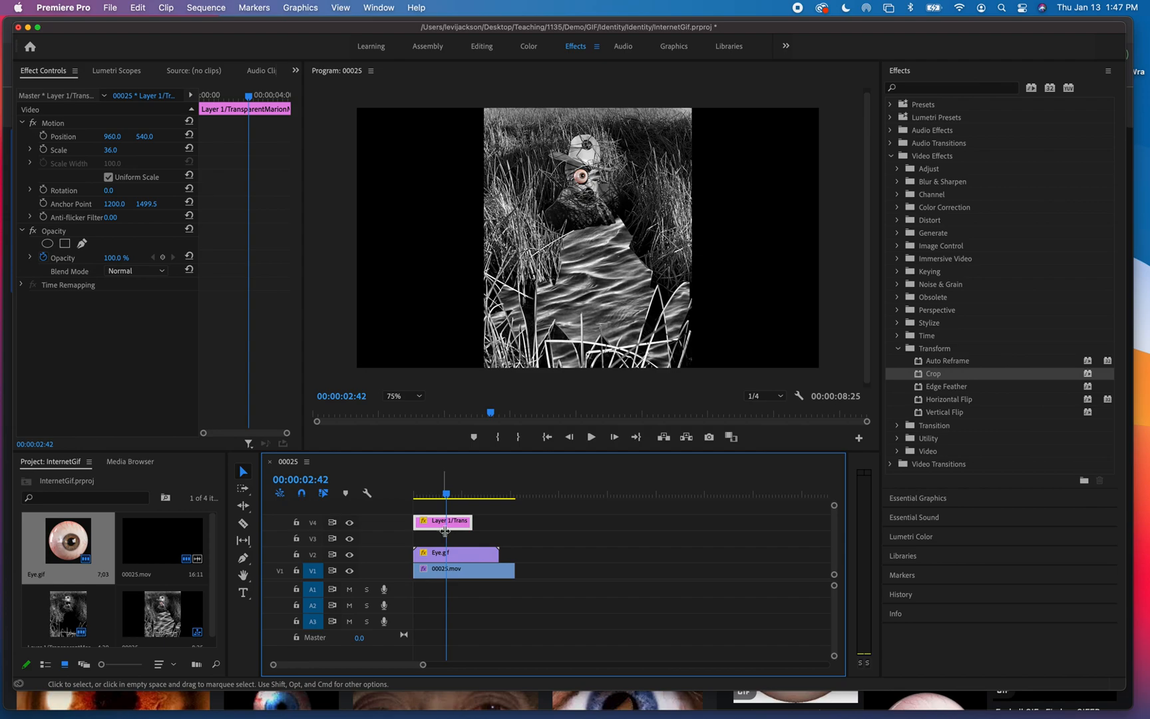
Place a second copy of Eye.gif on the empty track V3 at the sequence start
click(456, 555)
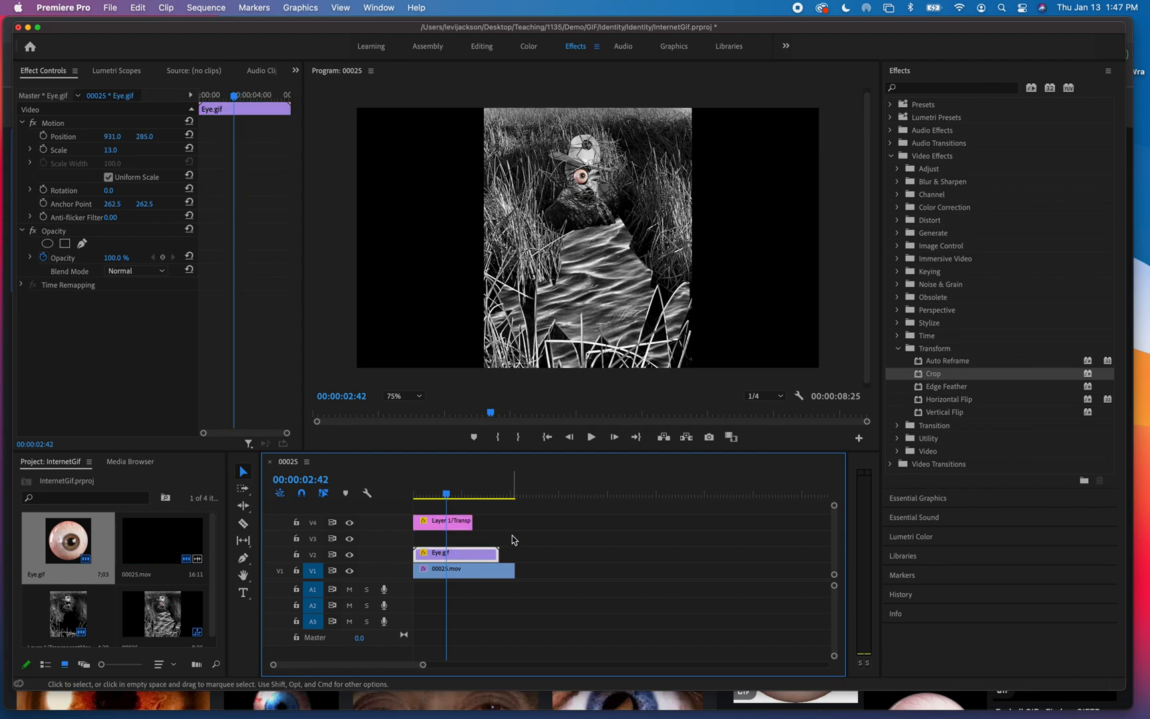
click(102, 529)
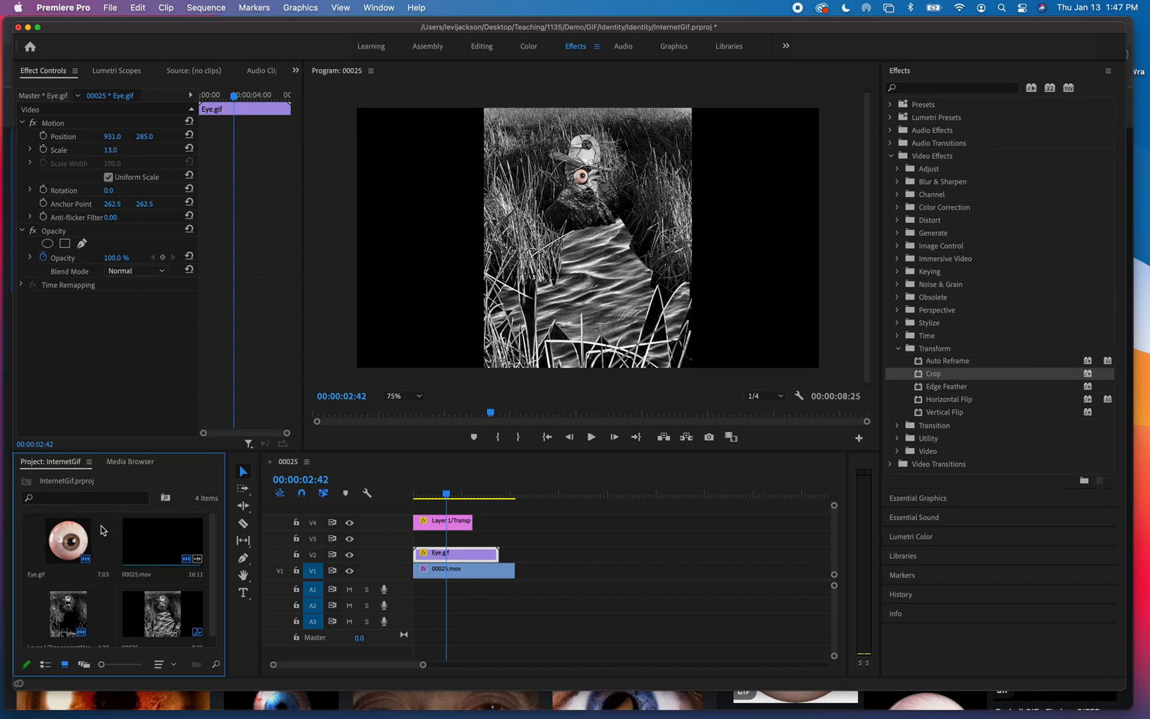
drag(102, 529, 199, 521)
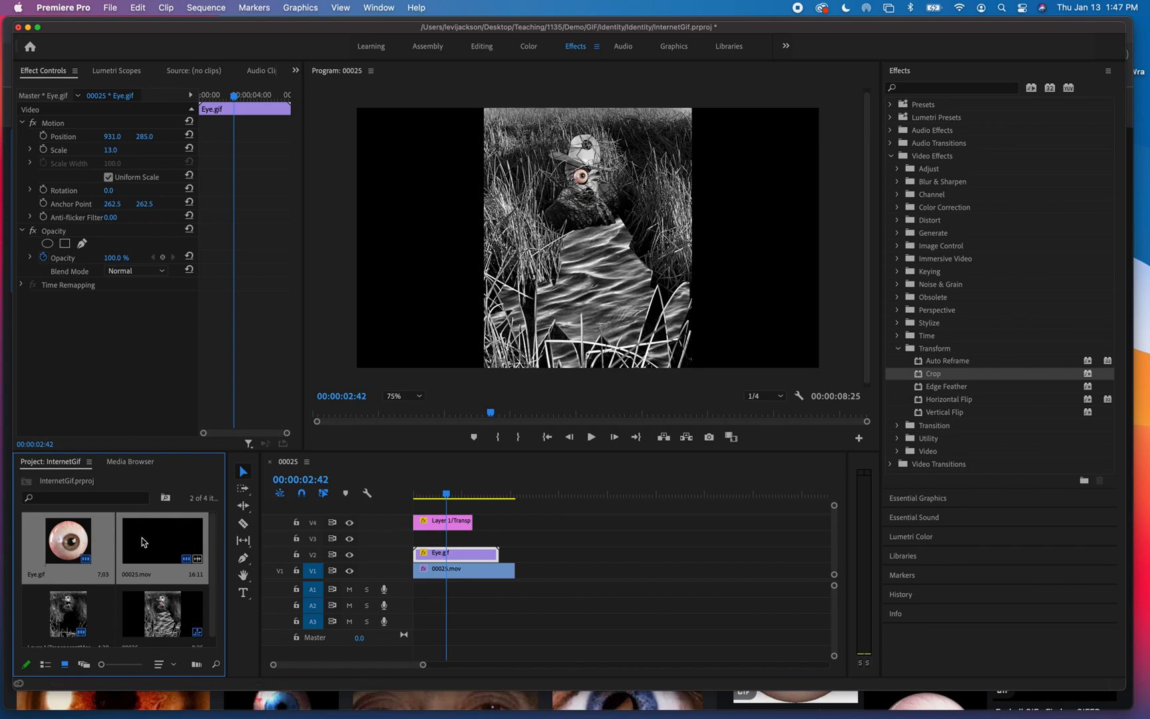
click(103, 548)
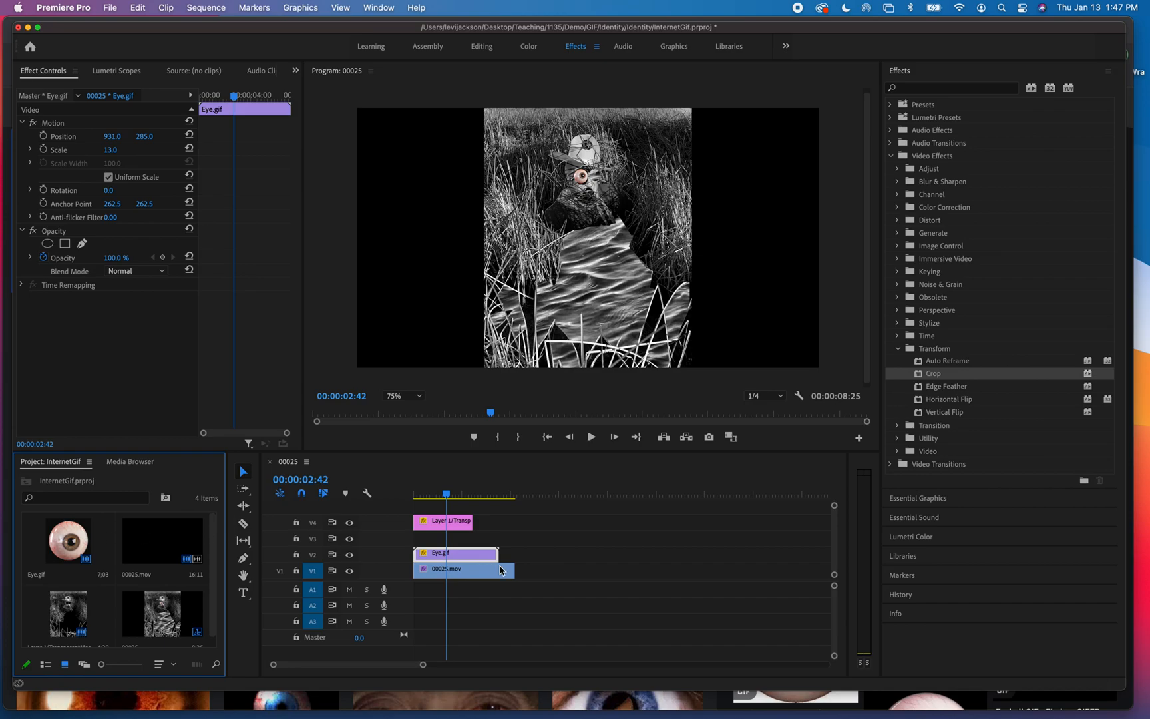
click(570, 561)
click(105, 540)
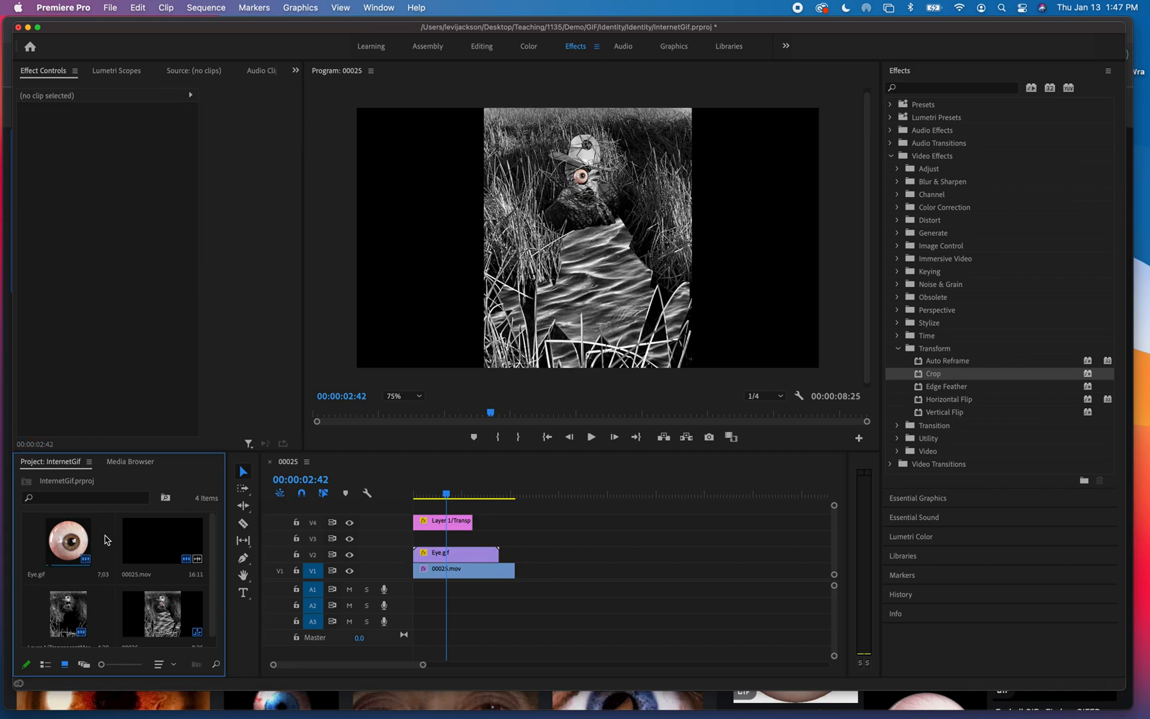
click(63, 536)
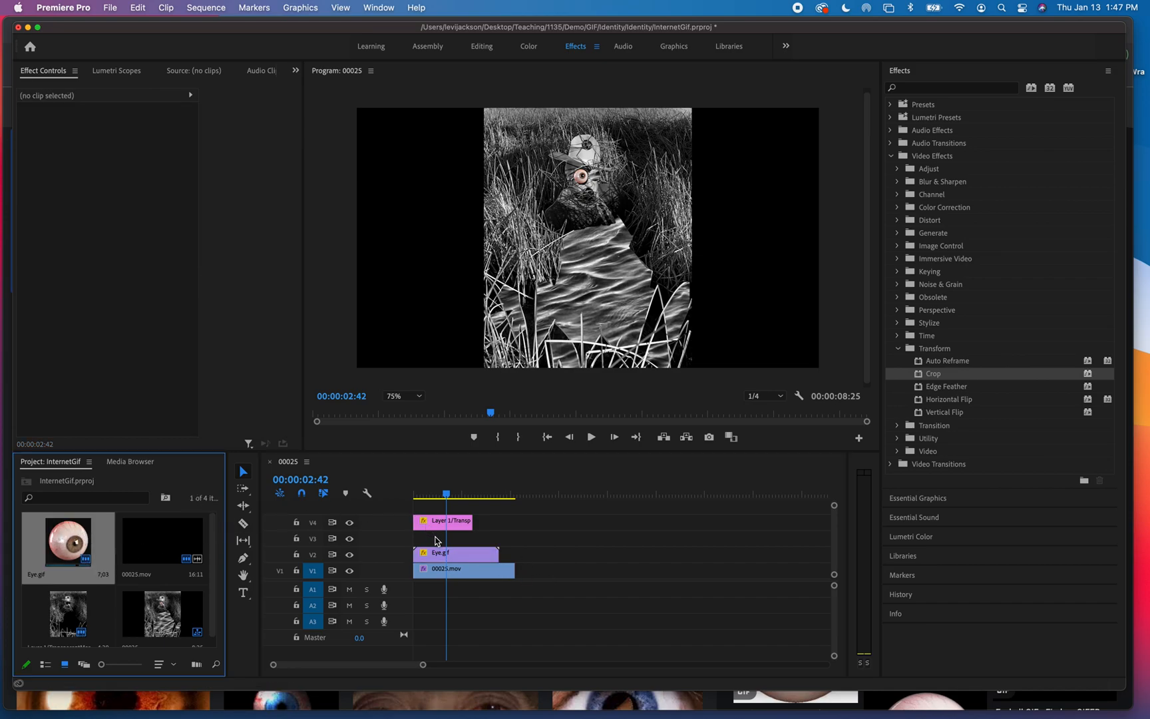
drag(65, 538, 416, 542)
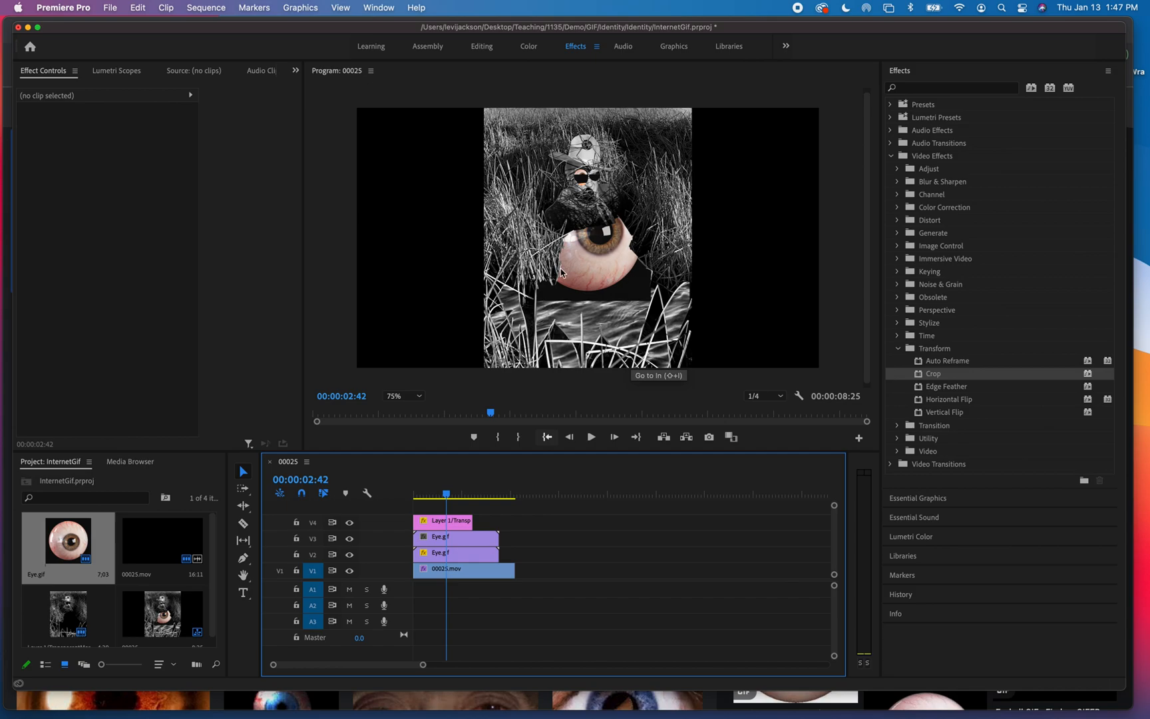
Scale the V3 Eye.gif down to 14 and position it at 1002, 284 behind the figure's other eye cutout
click(474, 539)
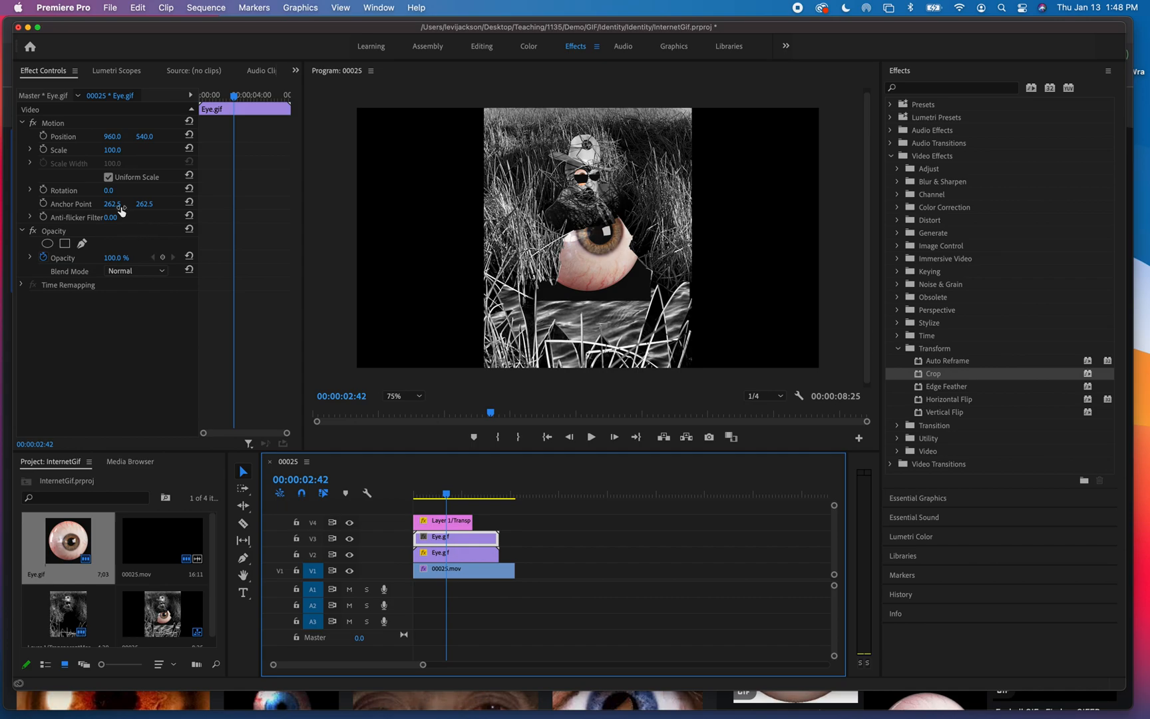
drag(111, 153, 122, 151)
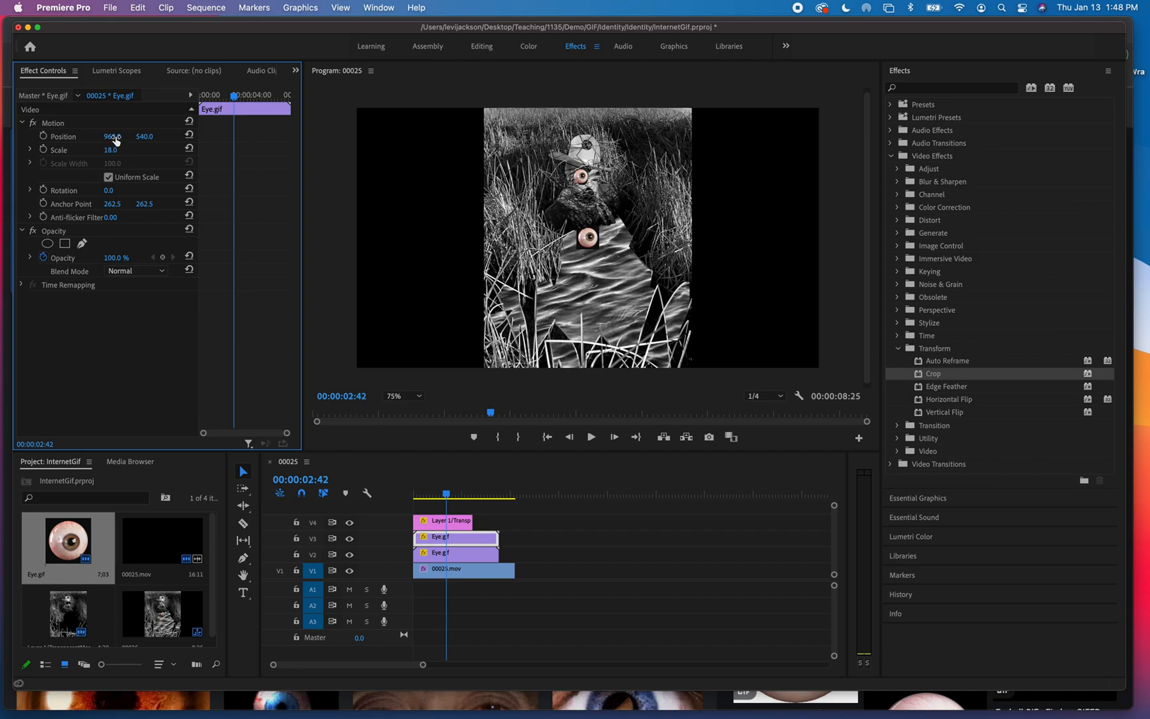
mouse_move(112, 136)
mouse_down()
mouse_move(133, 136)
mouse_move(115, 137)
mouse_up()
drag(110, 149, 108, 149)
Play the composite from the sequence start twice to compare the movement of the two eyes
drag(446, 495, 412, 502)
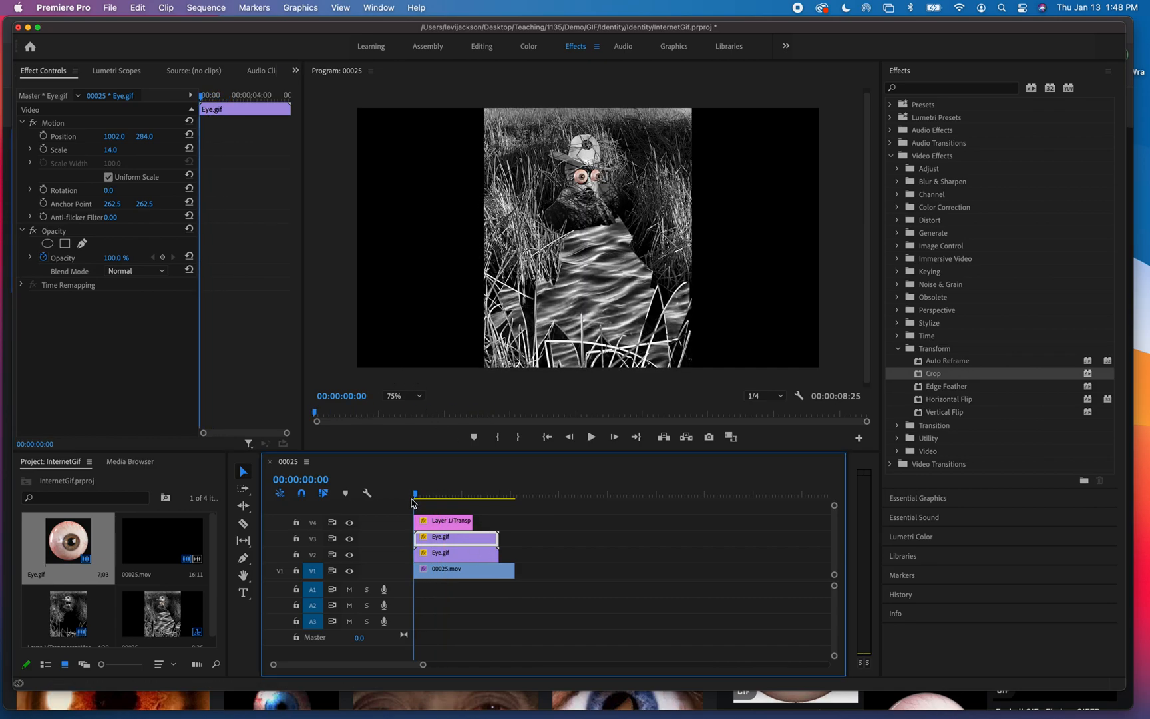
key(space)
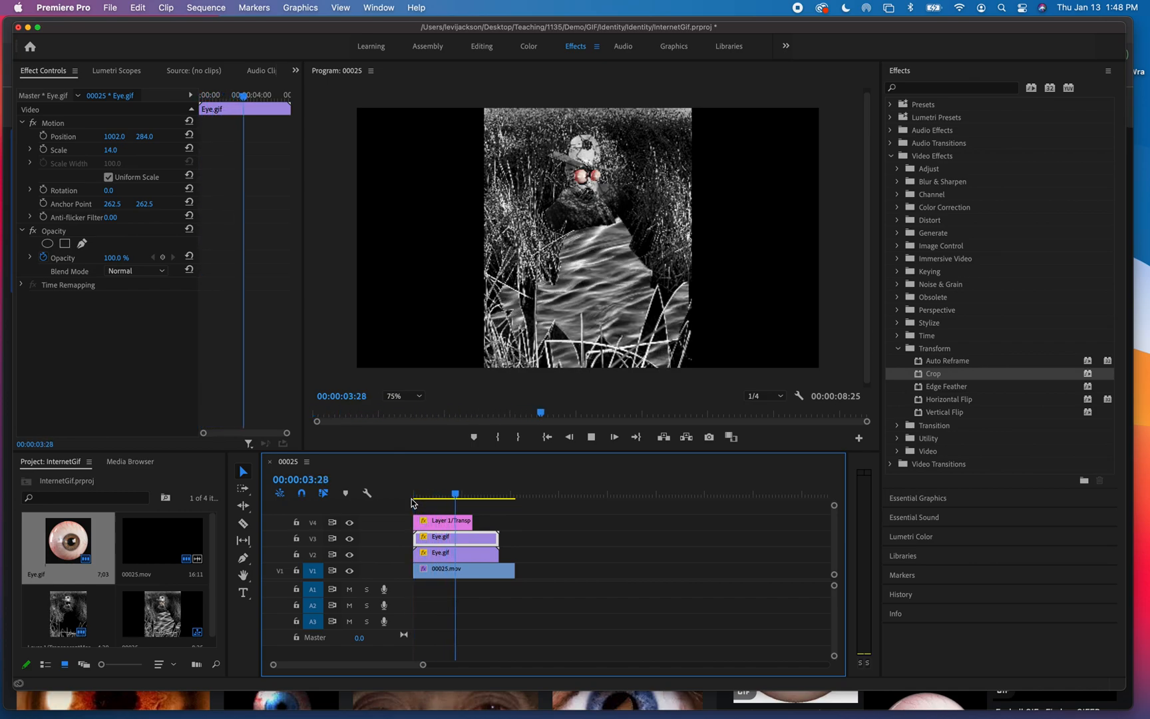
key(space)
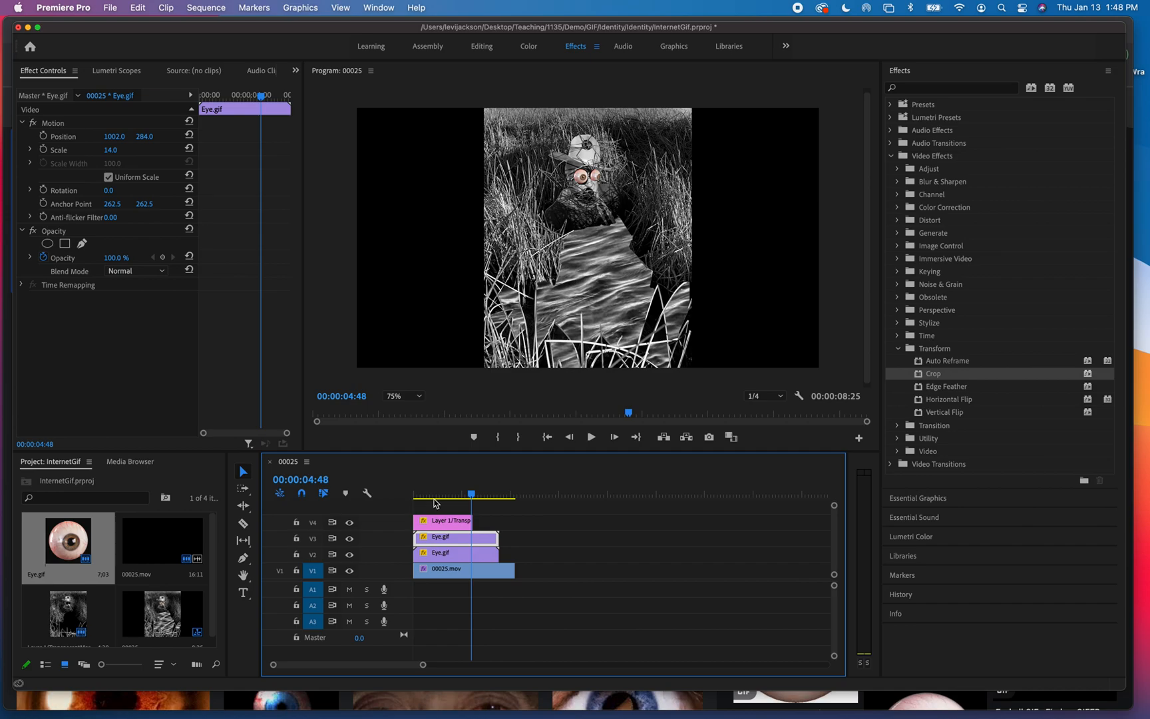
drag(475, 498, 440, 506)
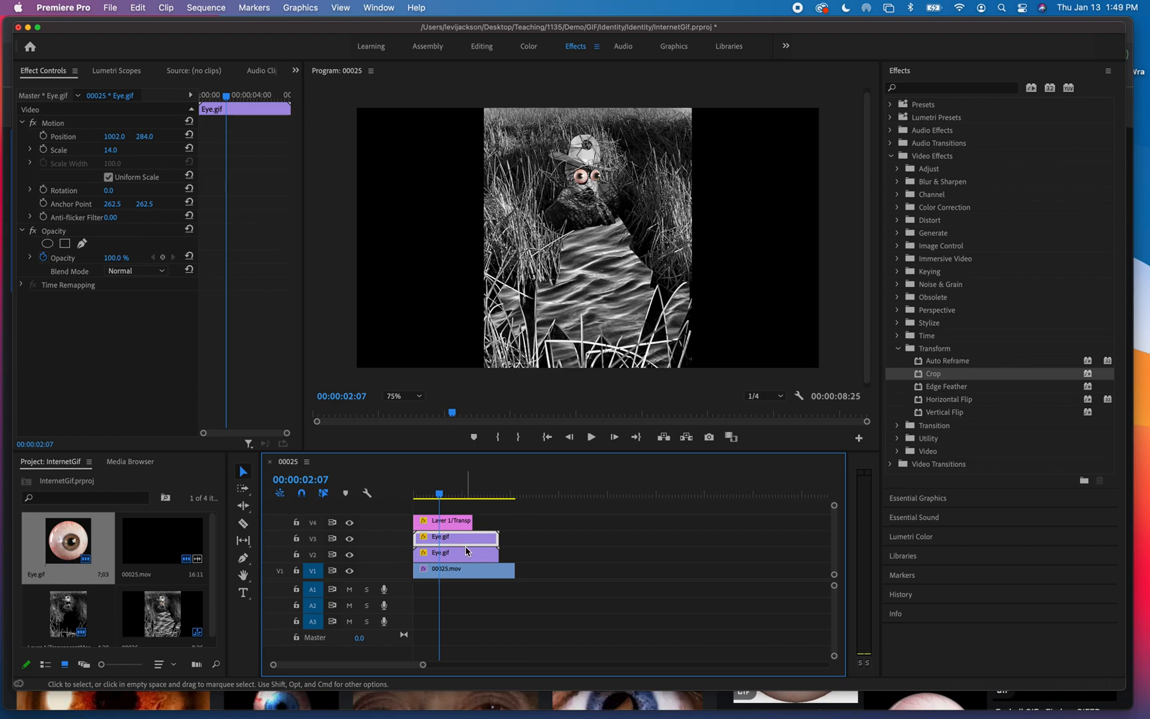
drag(439, 496, 412, 499)
key(space)
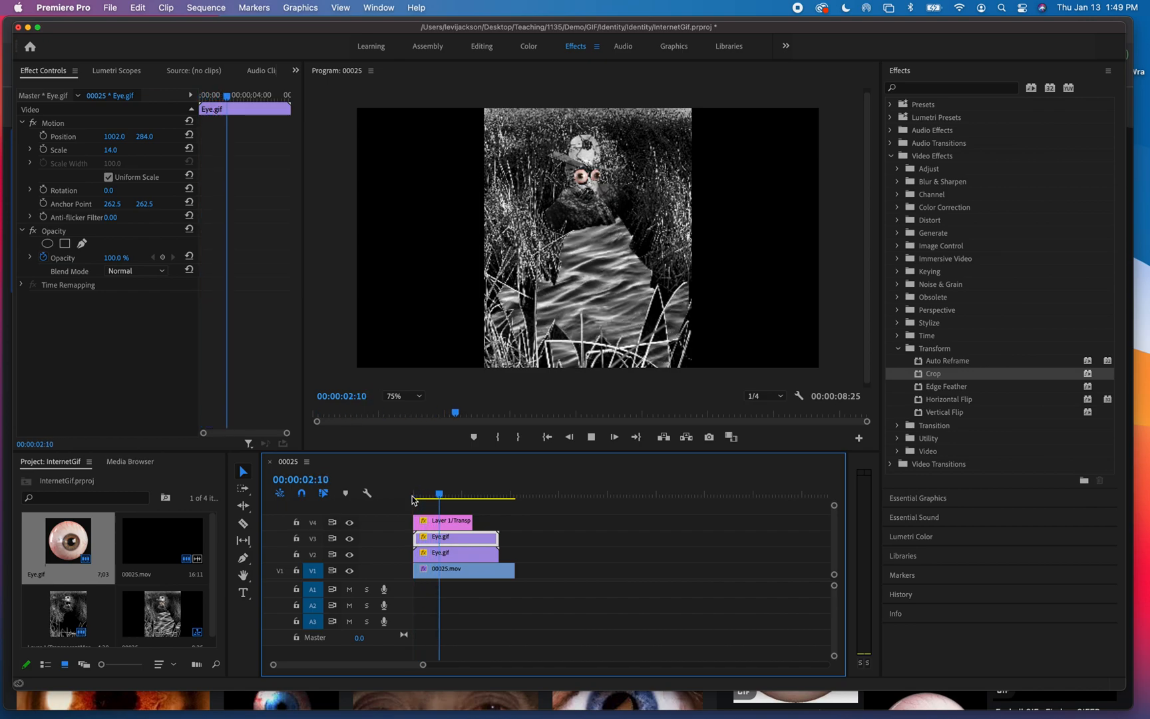
key(space)
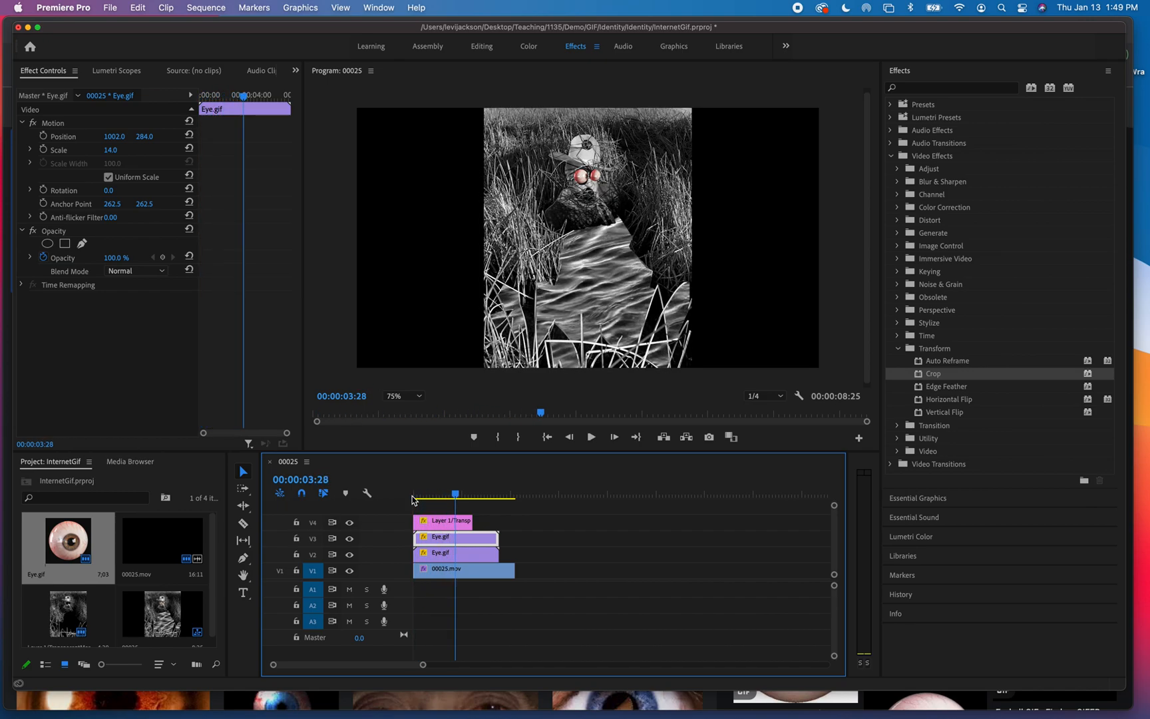
key(c)
click(429, 539)
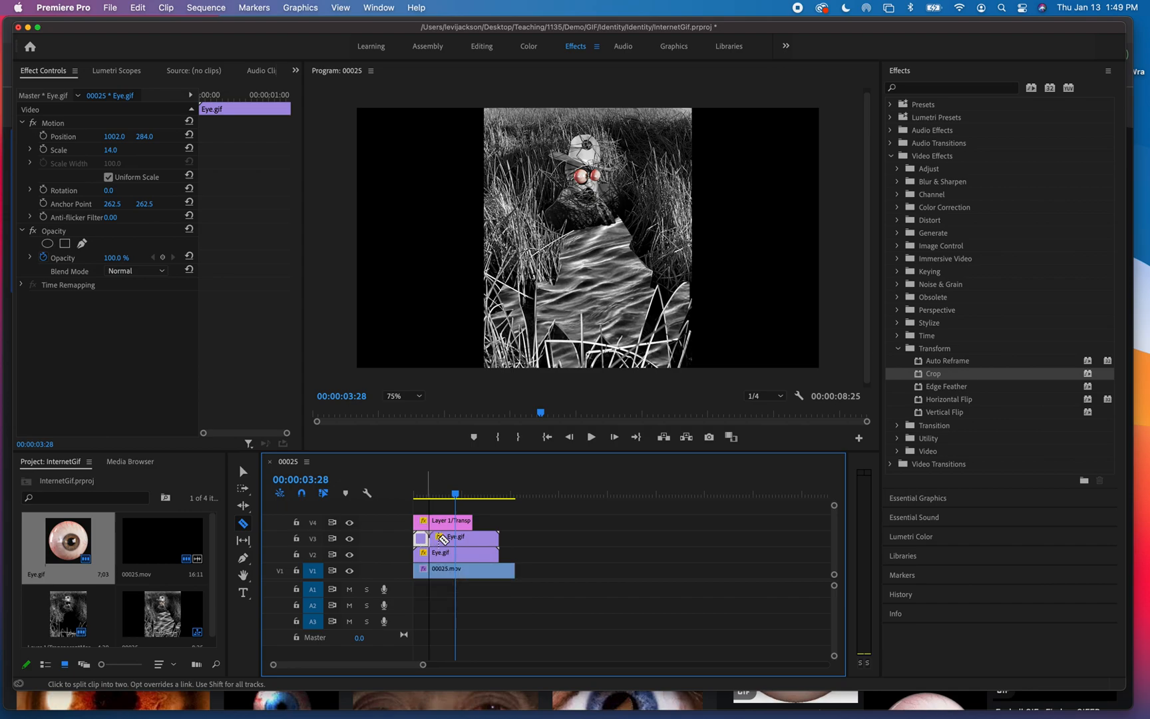
key(super+z)
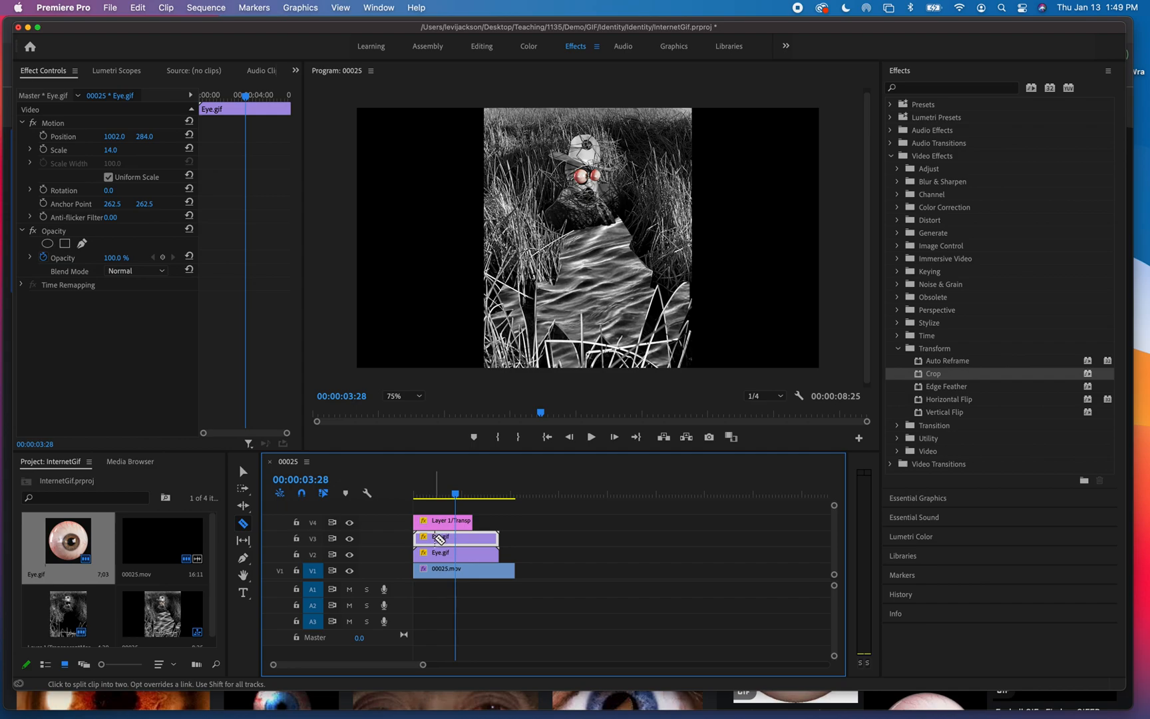
key(v)
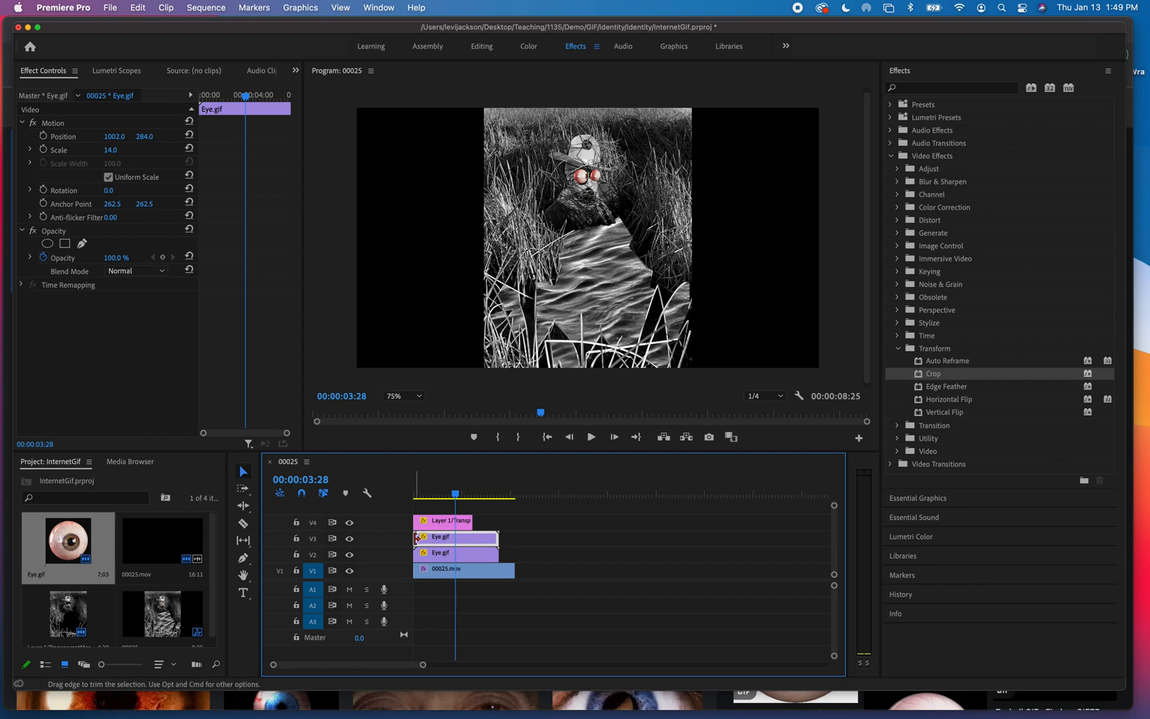
Trim the beginning of the V3 Eye.gif, move the clip back to the sequence start, and play the offset eyes twice
drag(416, 538, 447, 539)
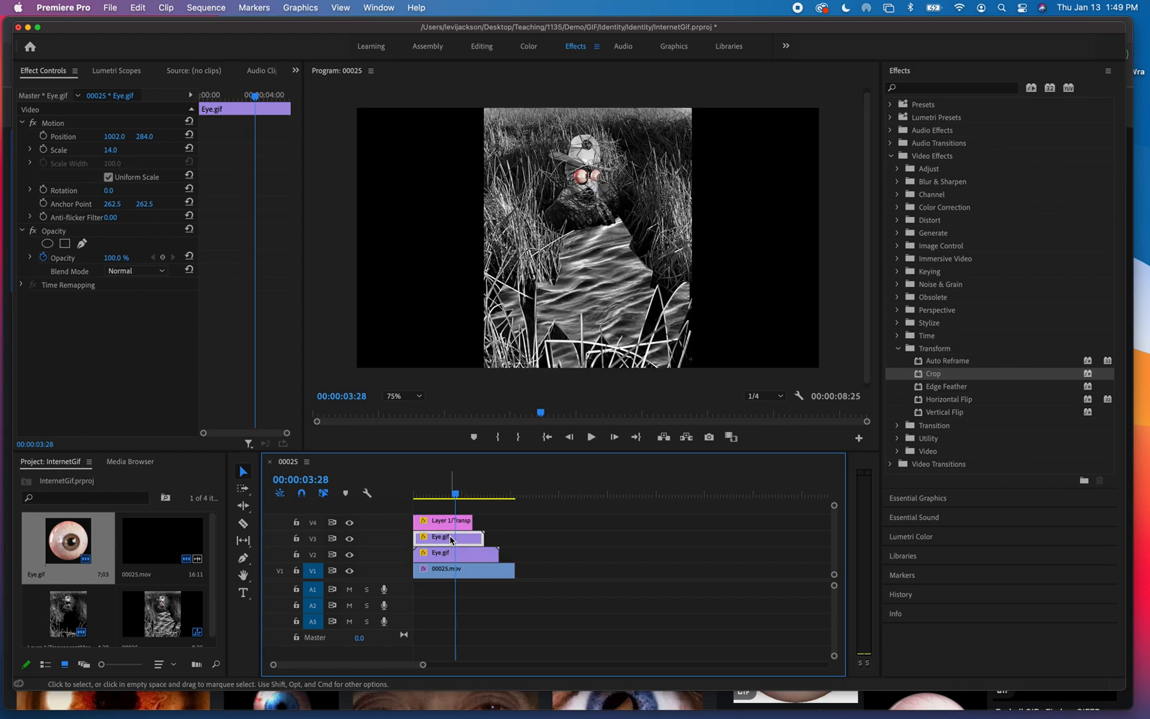
drag(456, 496, 414, 502)
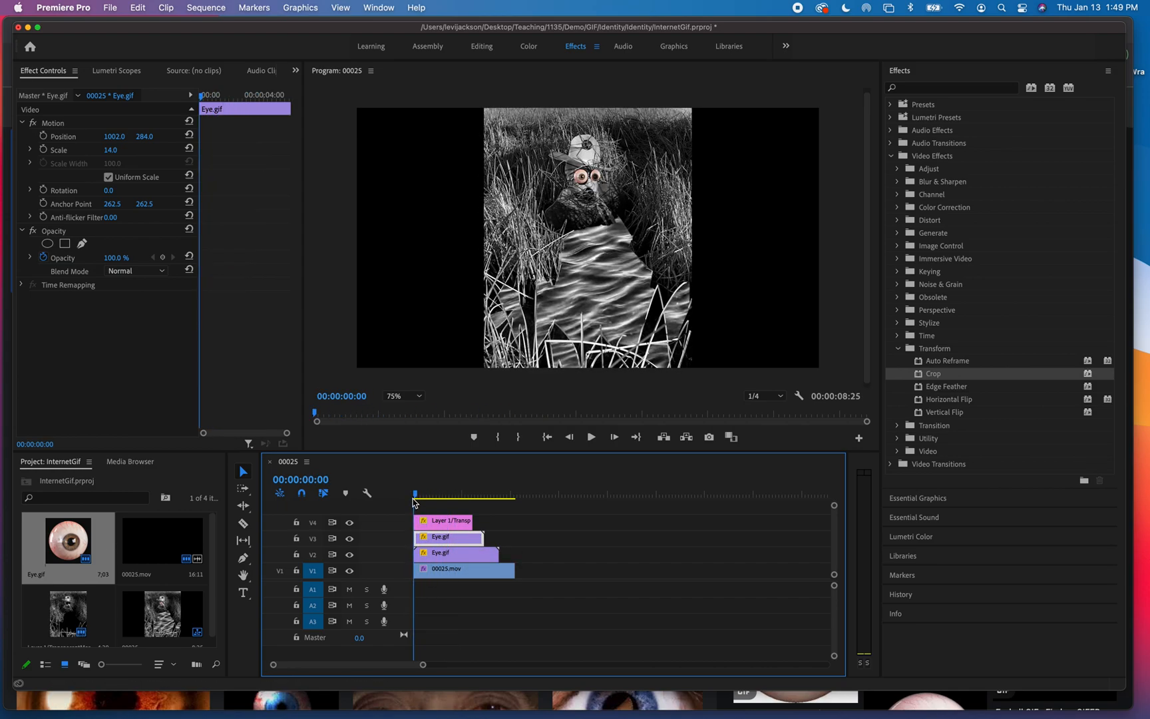
key(space)
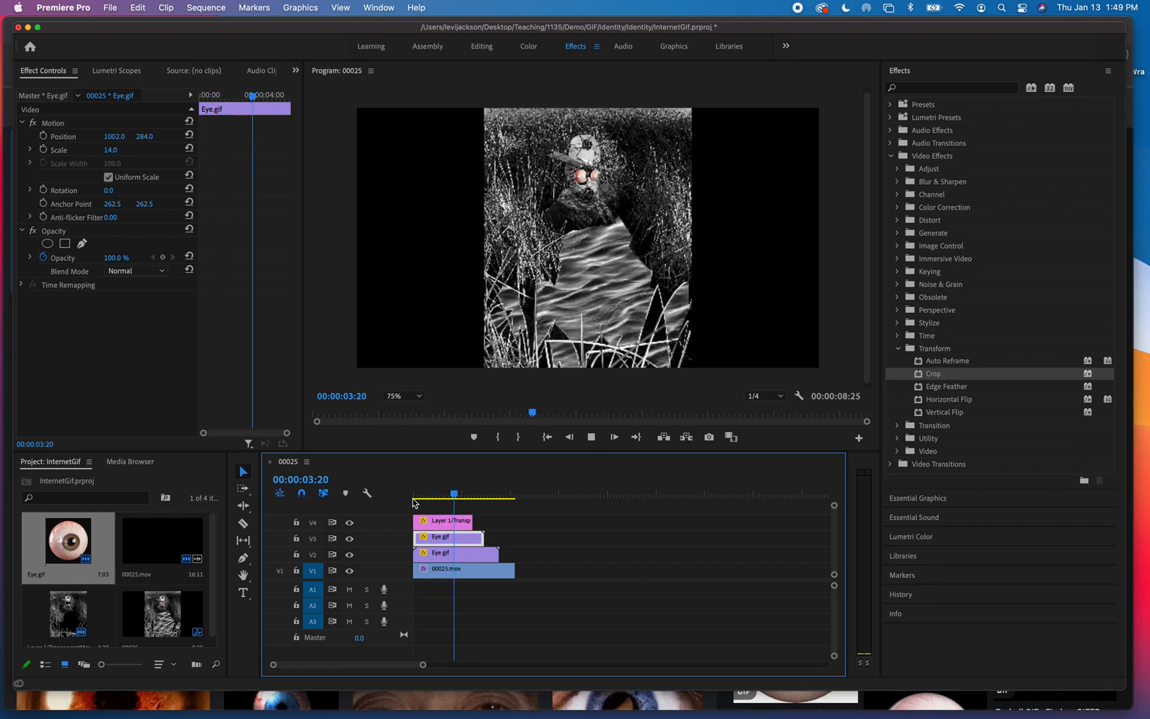
key(space)
drag(482, 493, 399, 500)
key(space)
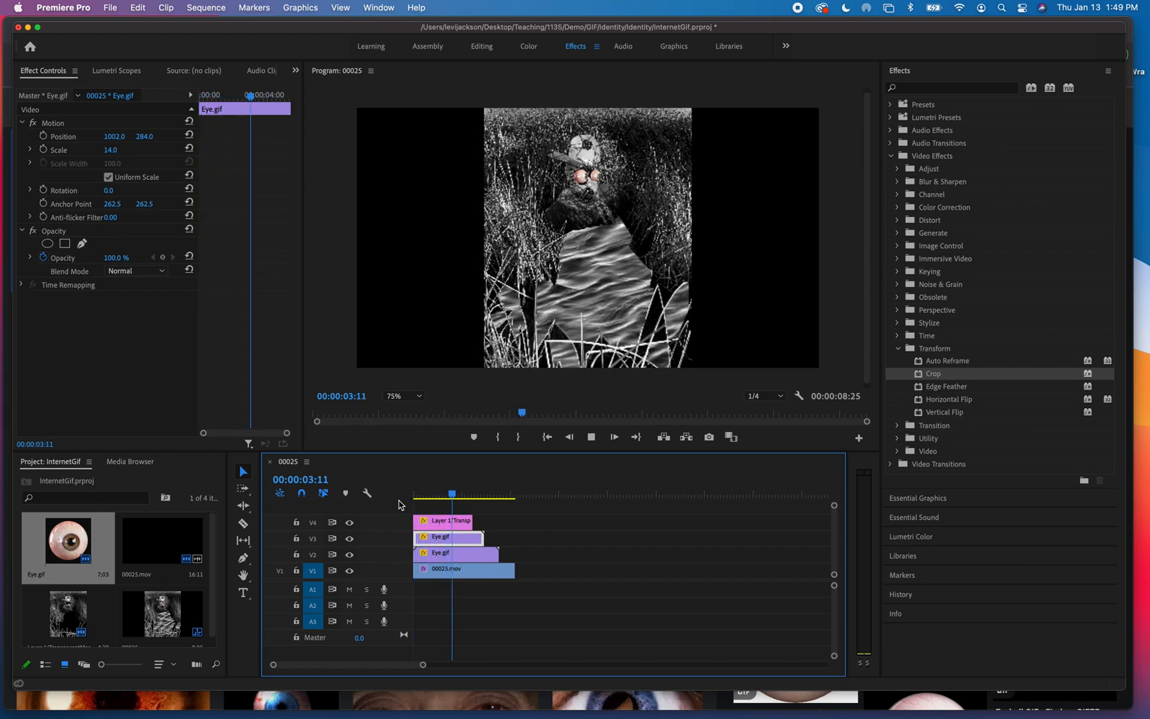
key(space)
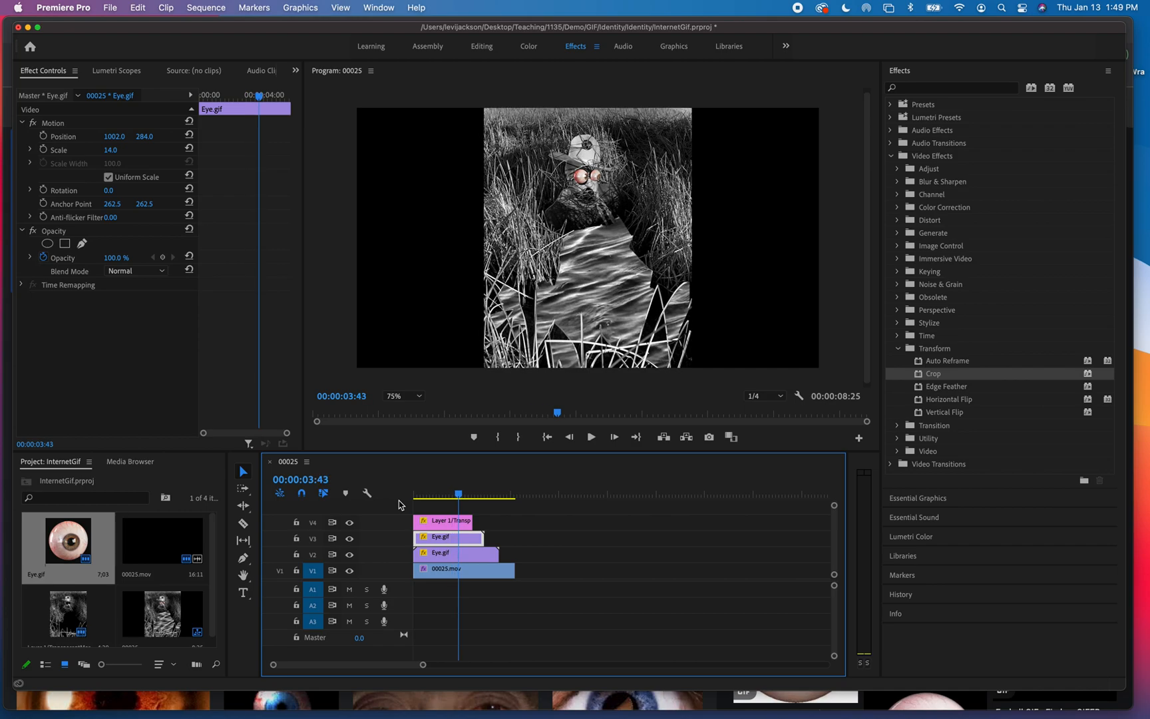
Undo the trim and shift of the V3 Eye.gif, and replay the composite from the sequence start
key(super+z)
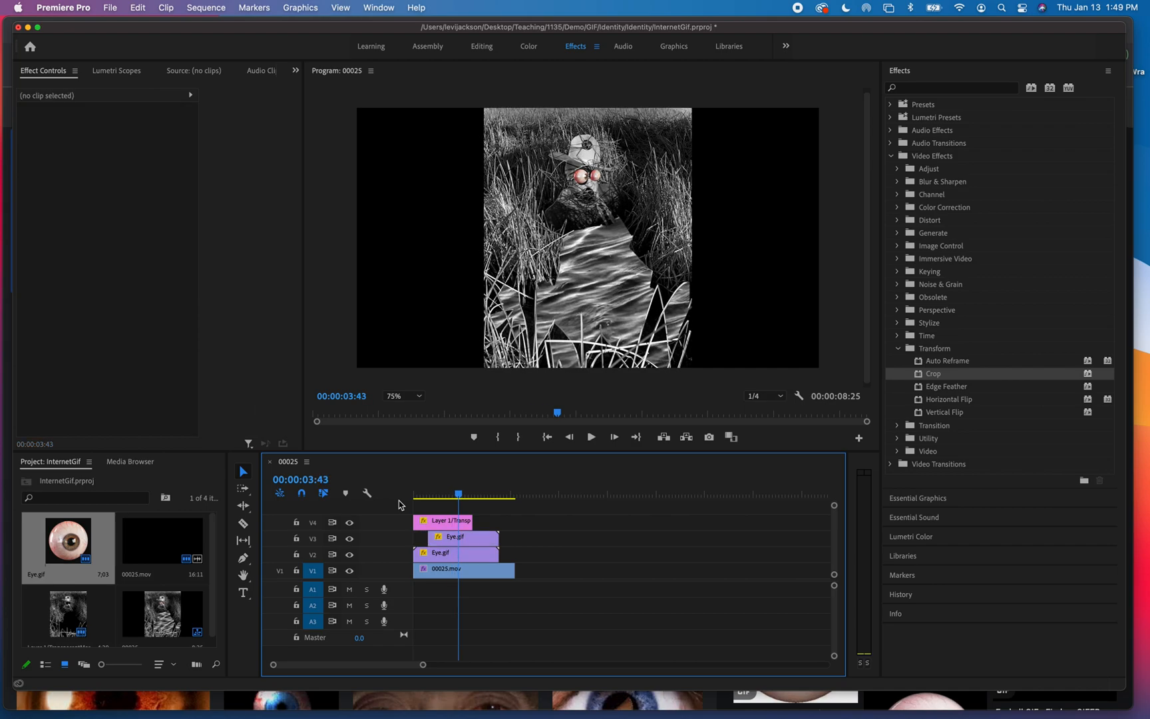
key(super+z)
drag(459, 493, 402, 493)
key(space)
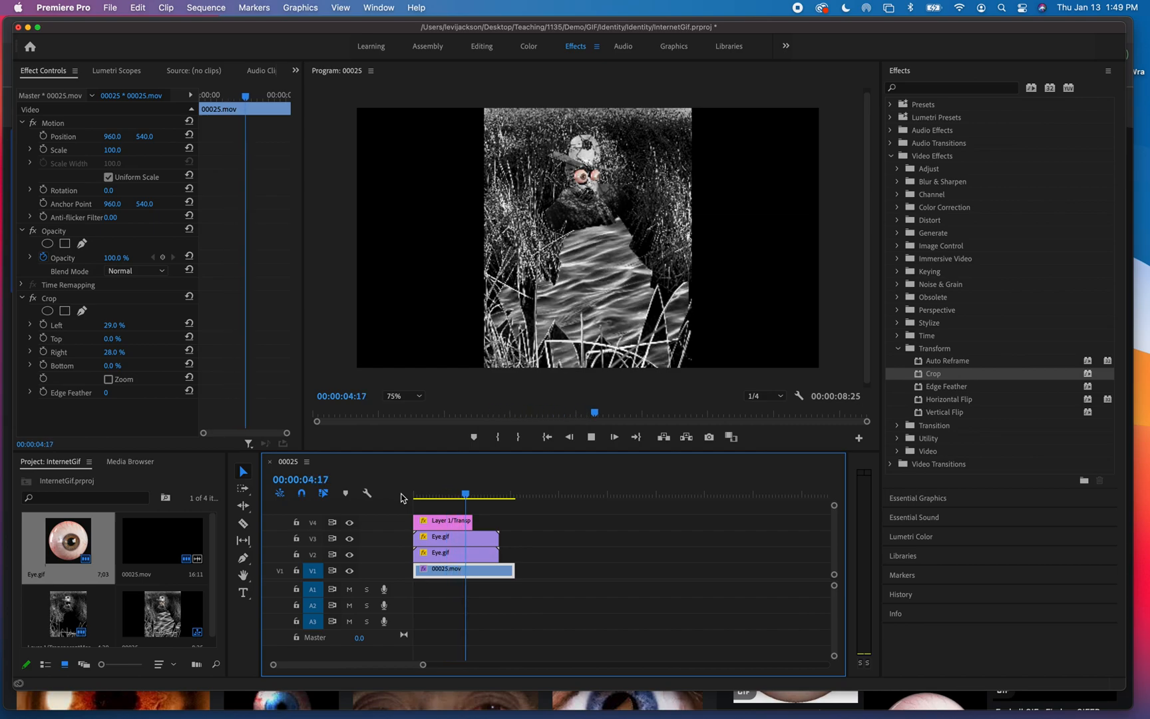
key(space)
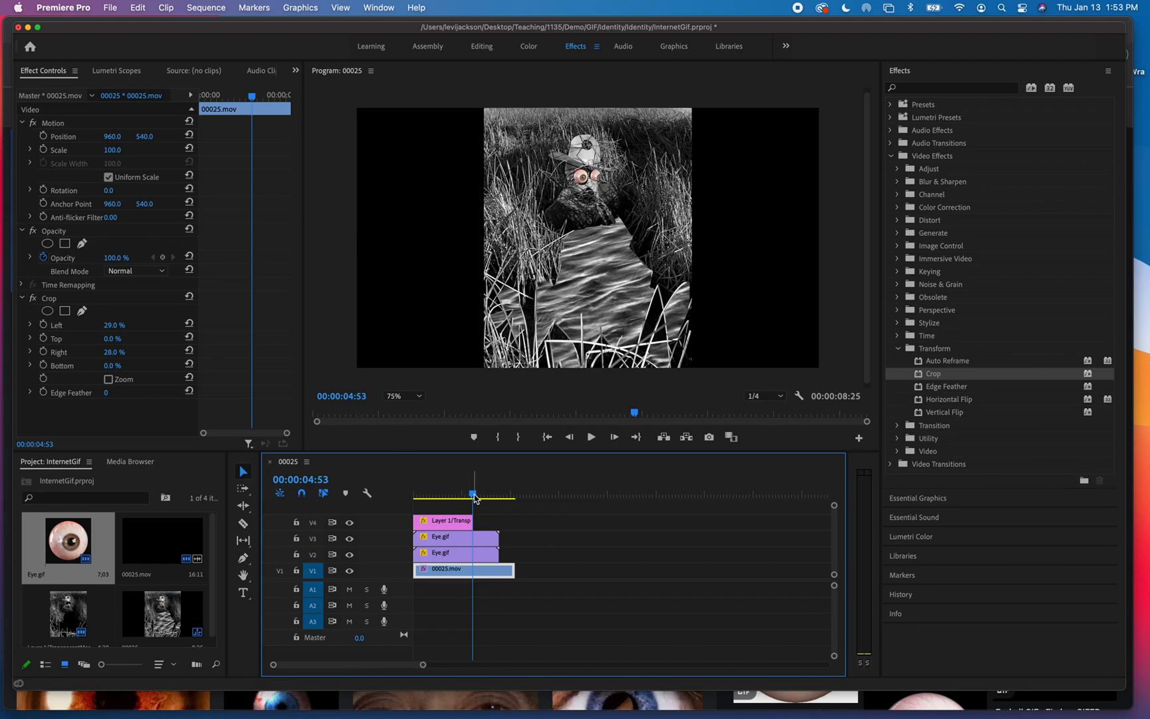
Select the clips on tracks V1 to V4 and split them all at 00:00:04:49
mouse_move(473, 494)
mouse_down()
mouse_move(422, 496)
mouse_move(472, 497)
mouse_up()
shift+click(479, 554)
shift+click(480, 537)
shift+click(465, 525)
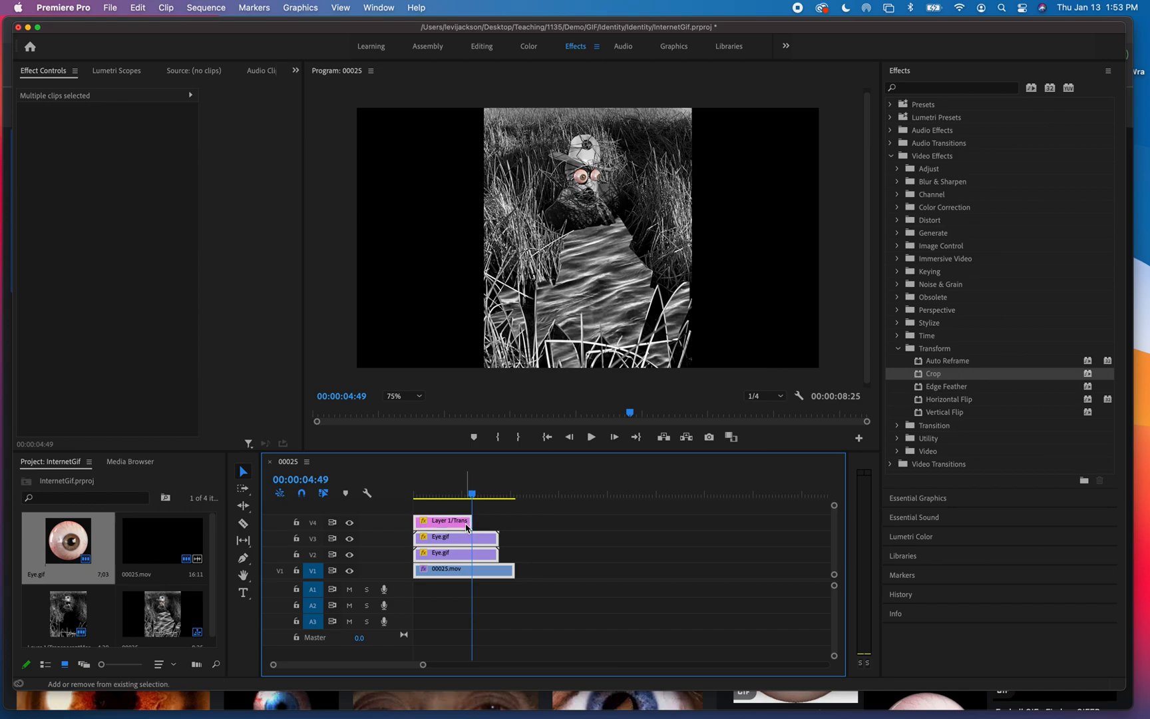
key(super+k)
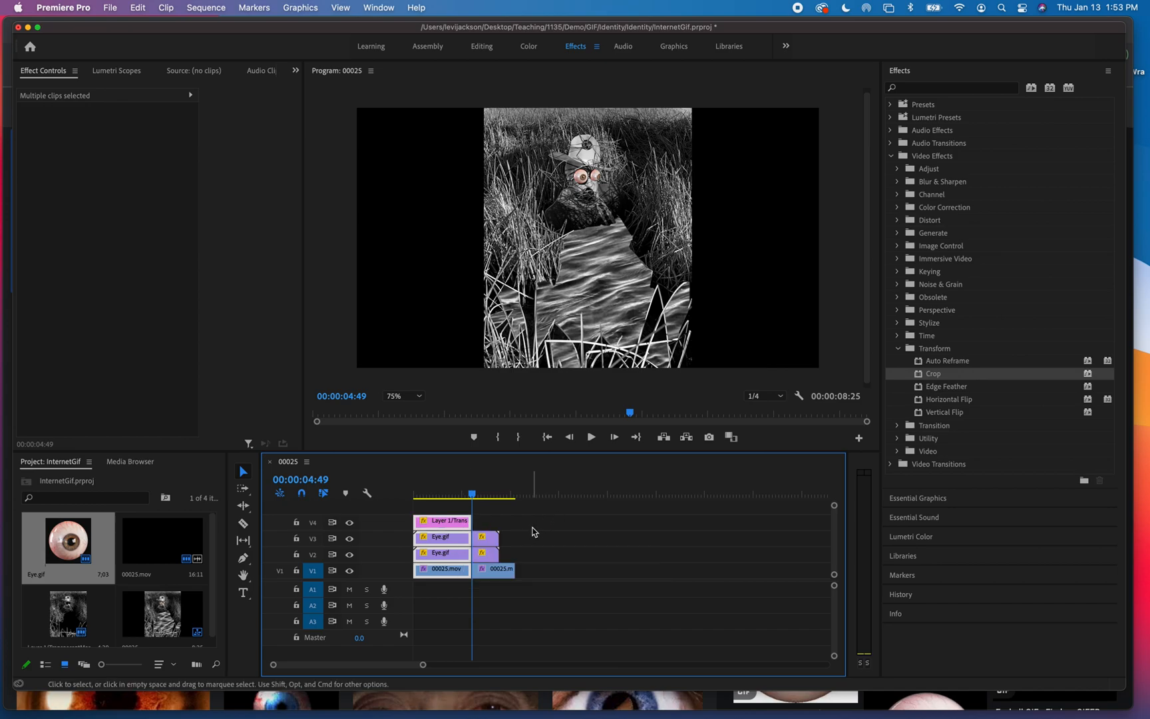
Delete the leftover pieces after 00:00:04:49 on tracks V3, V2 and V1
click(488, 542)
key(Delete)
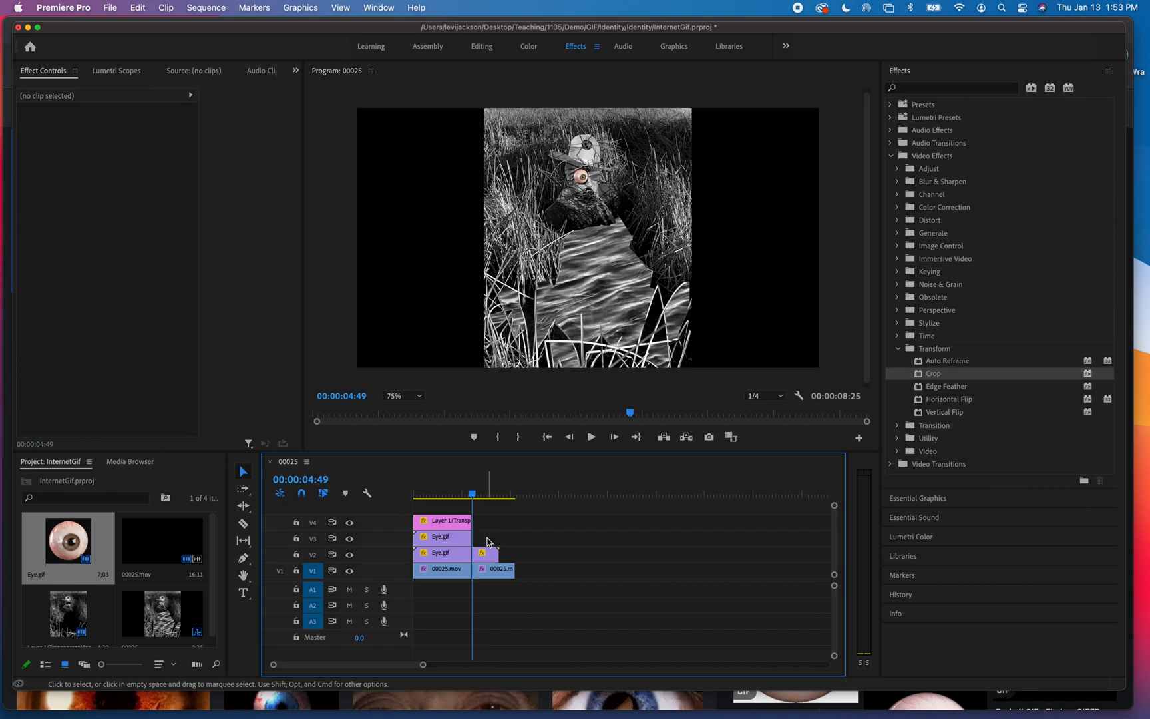
click(492, 558)
key(Delete)
click(491, 569)
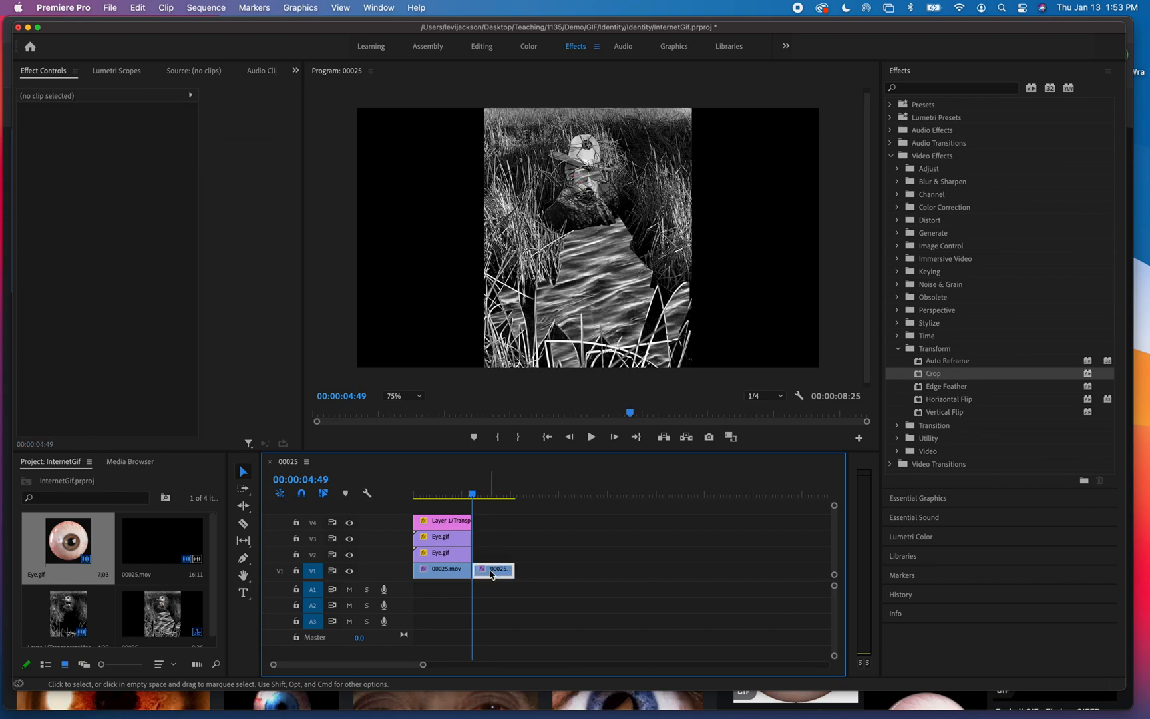
key(Delete)
Play the shortened composite from the sequence start, then replay it to check how the end meets the beginning
drag(472, 496, 409, 501)
key(space)
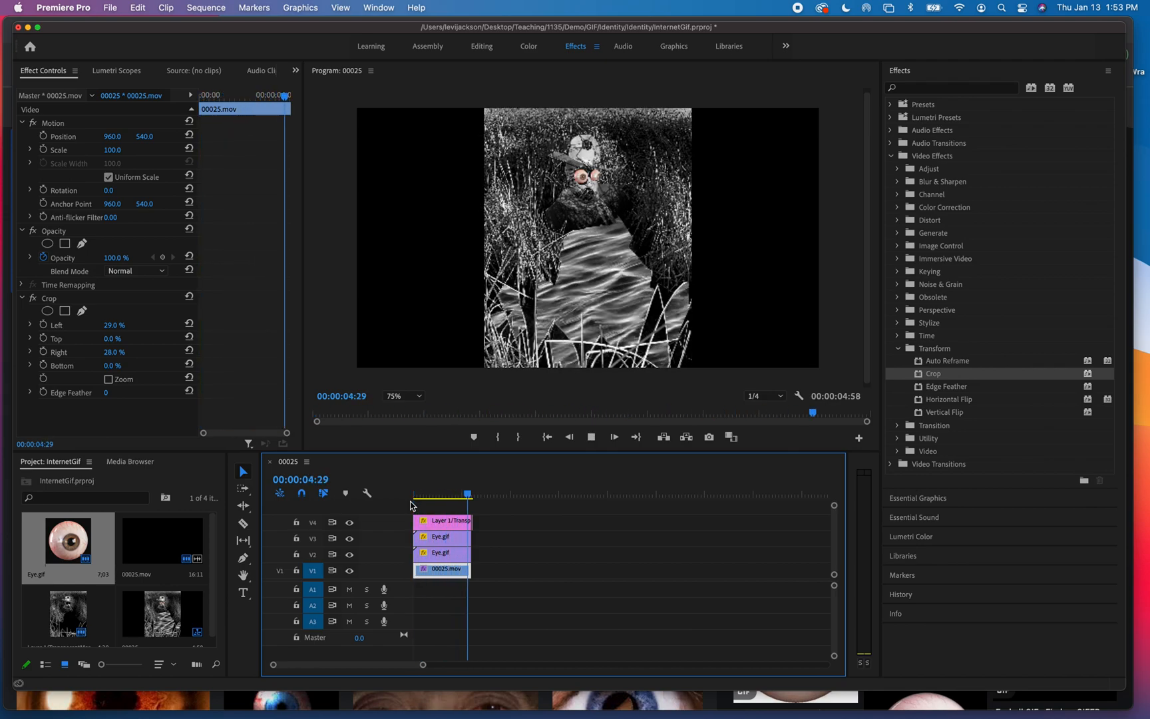
key(space)
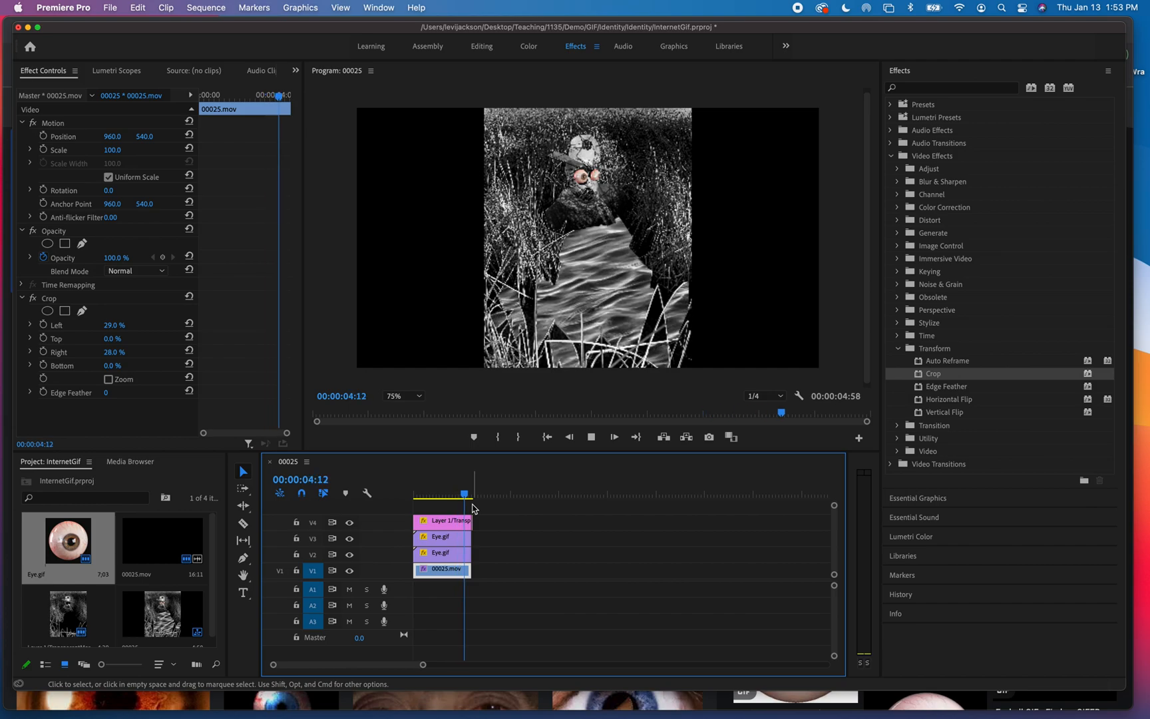
key(space)
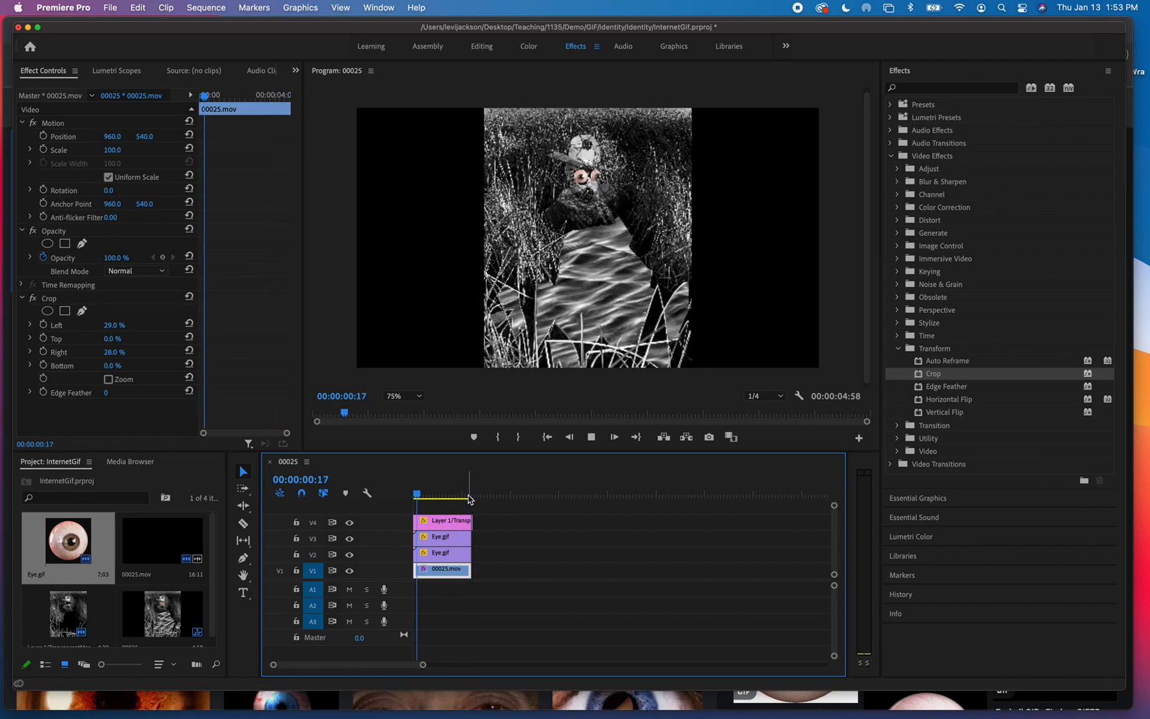
Split the clips on tracks V1 to V4 at 00:00:04:30 and delete the pieces after that point
click(468, 496)
drag(469, 496, 470, 497)
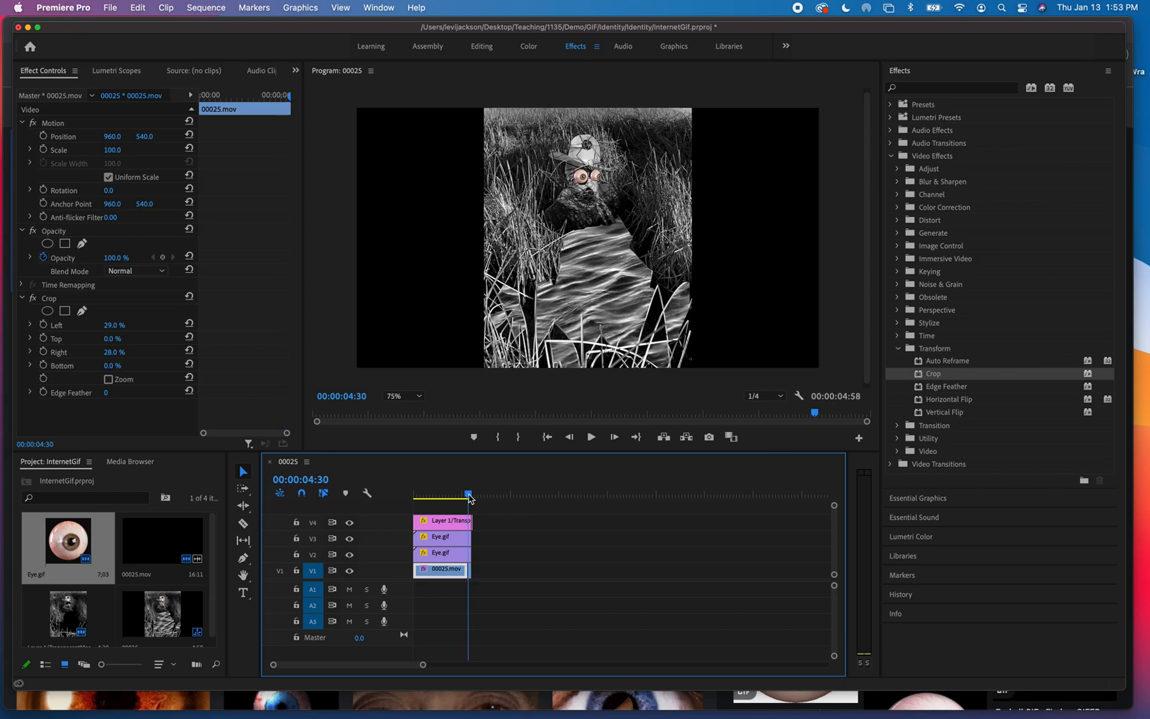
shift+click(455, 555)
shift+click(456, 538)
shift+click(457, 523)
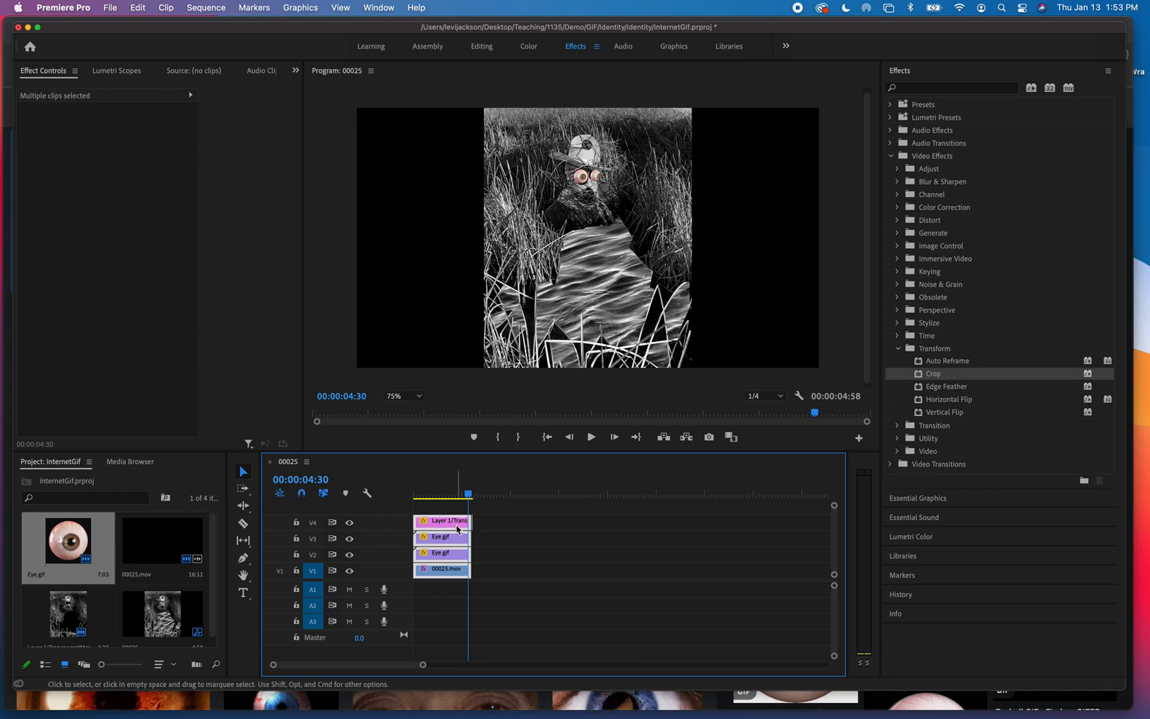
drag(468, 494, 450, 497)
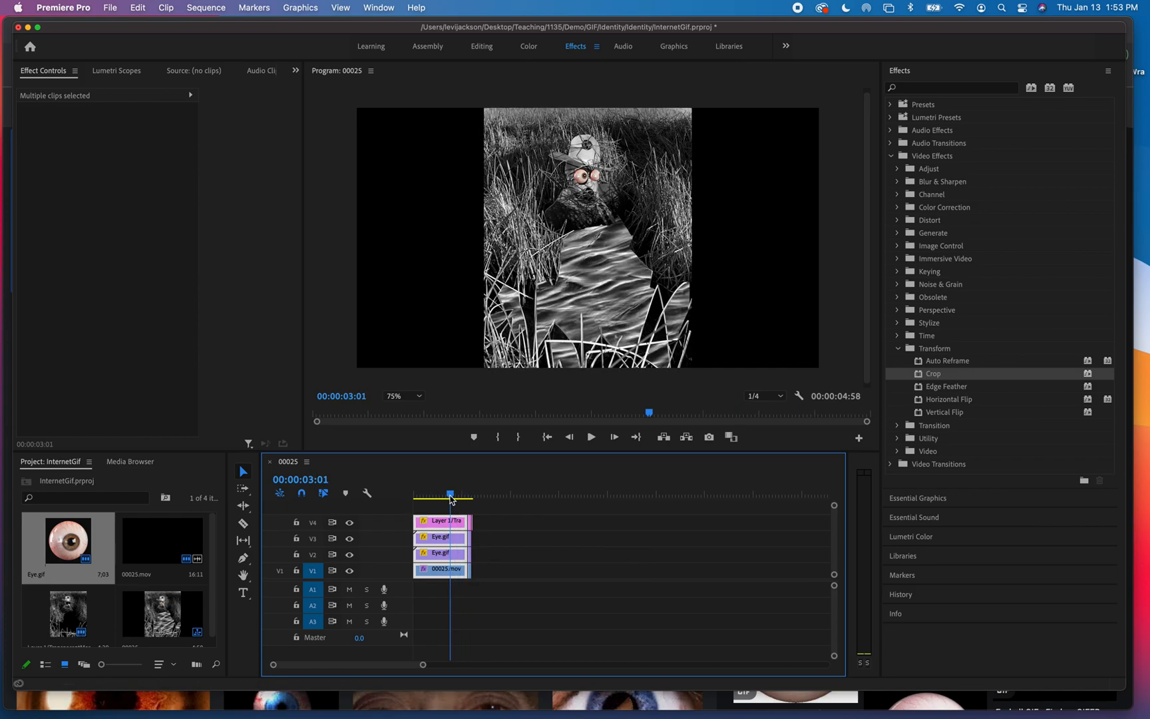
drag(497, 589, 471, 517)
click(472, 517)
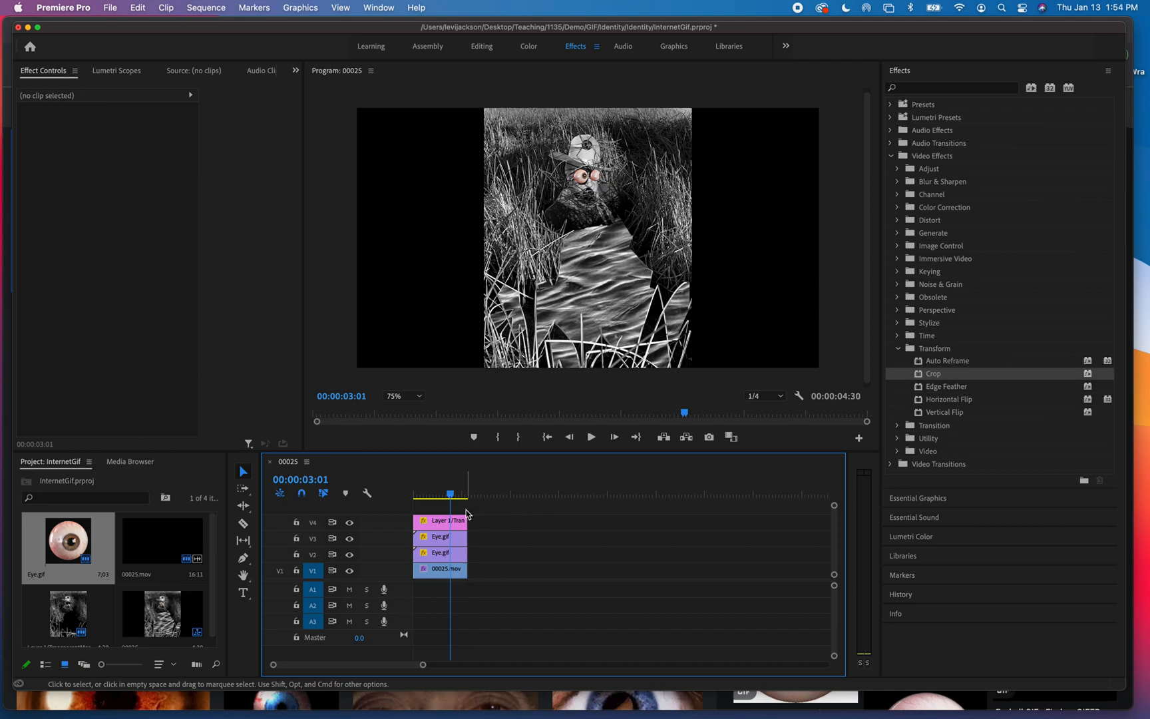
Play the trimmed composite to its end and scrub back through it to check the movement
key(space)
key(space)
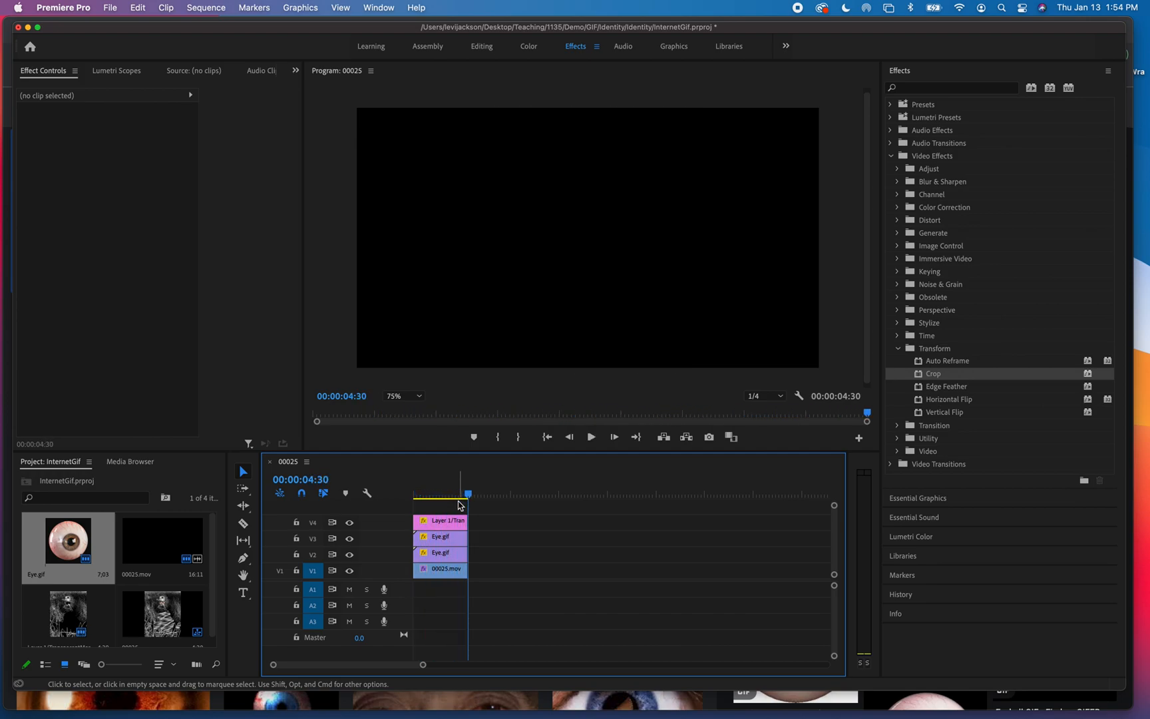
drag(468, 494, 438, 497)
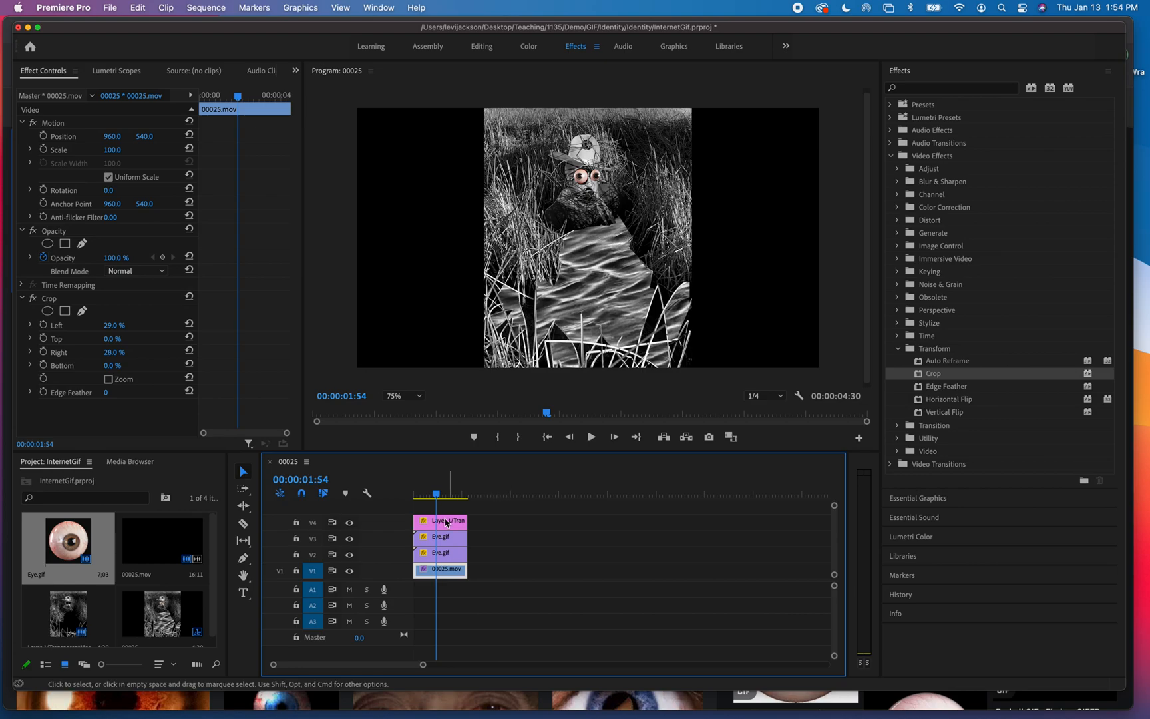
click(527, 472)
click(564, 511)
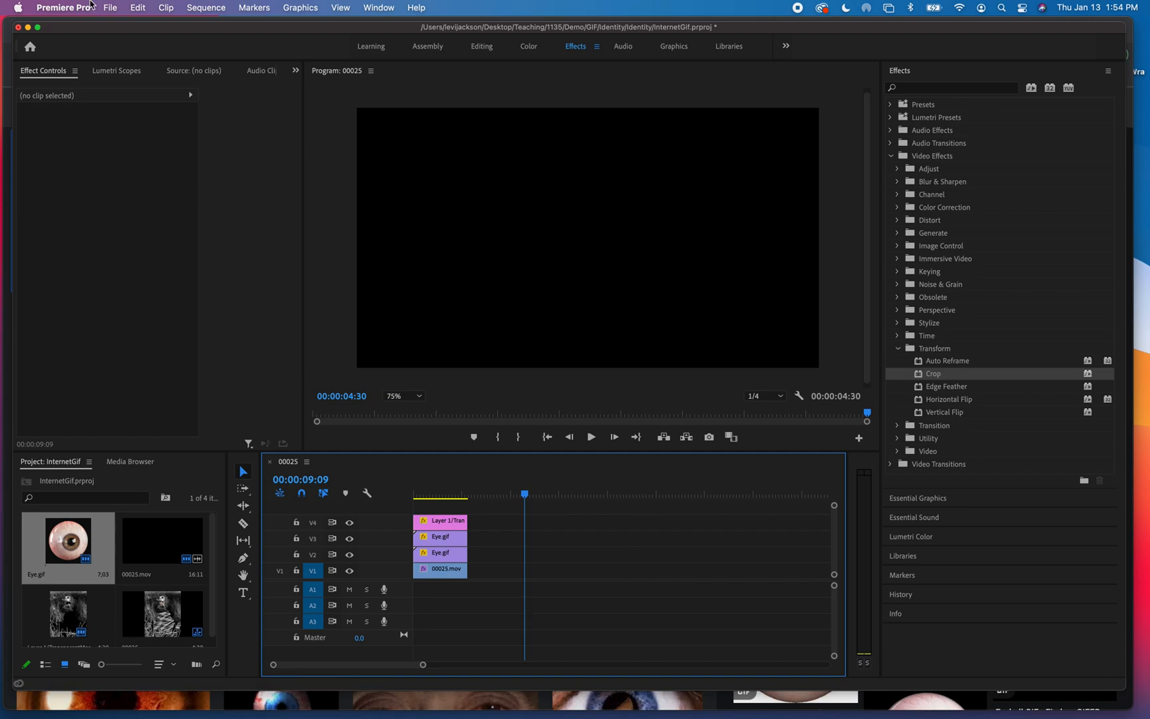
Open the media export settings for the sequence and preview the frame at 00:00:02:22
click(110, 7)
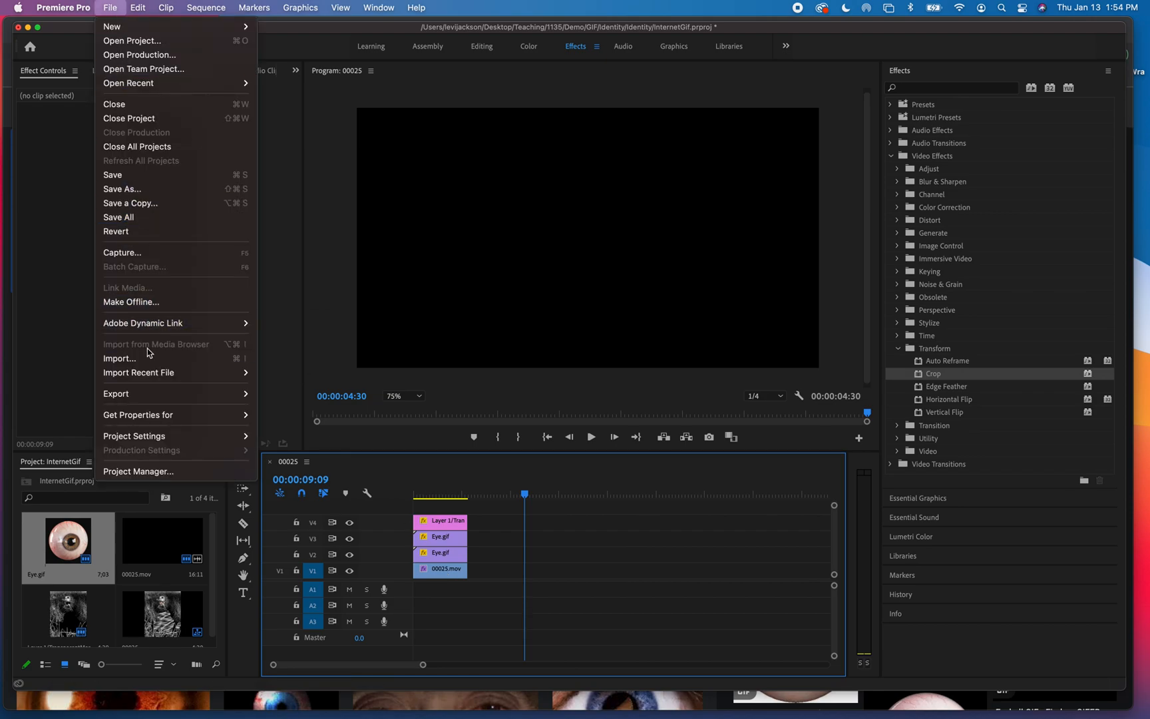
mouse_move(210, 396)
click(262, 393)
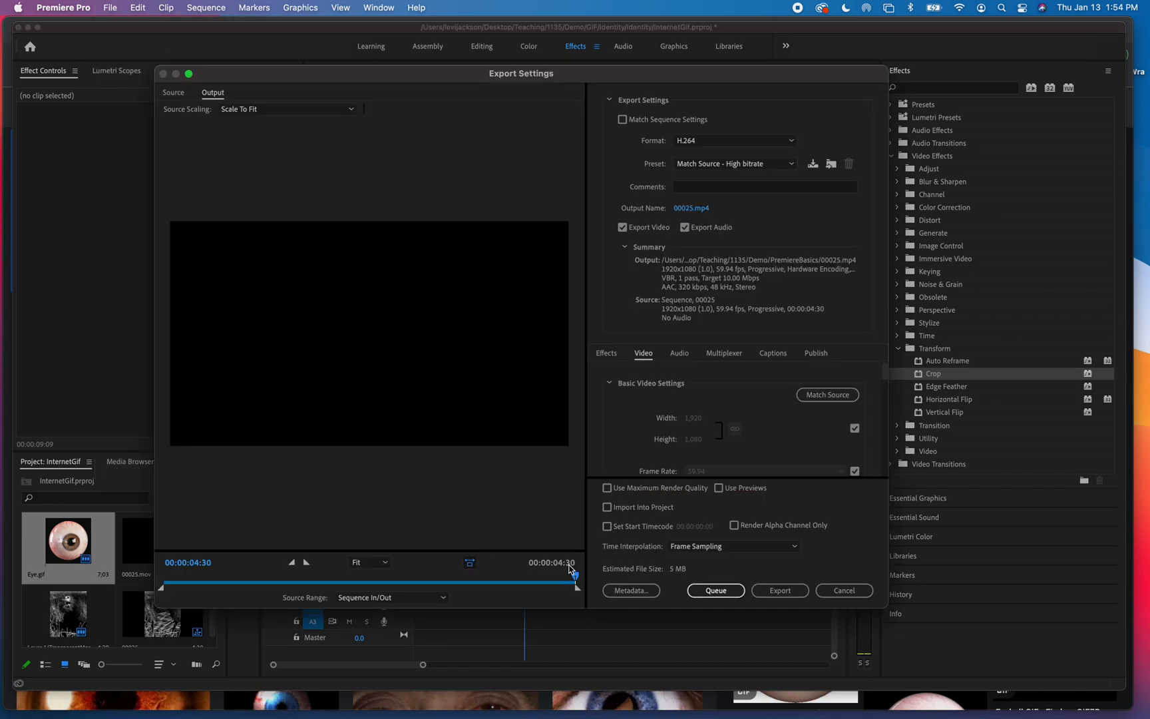
drag(576, 577, 381, 578)
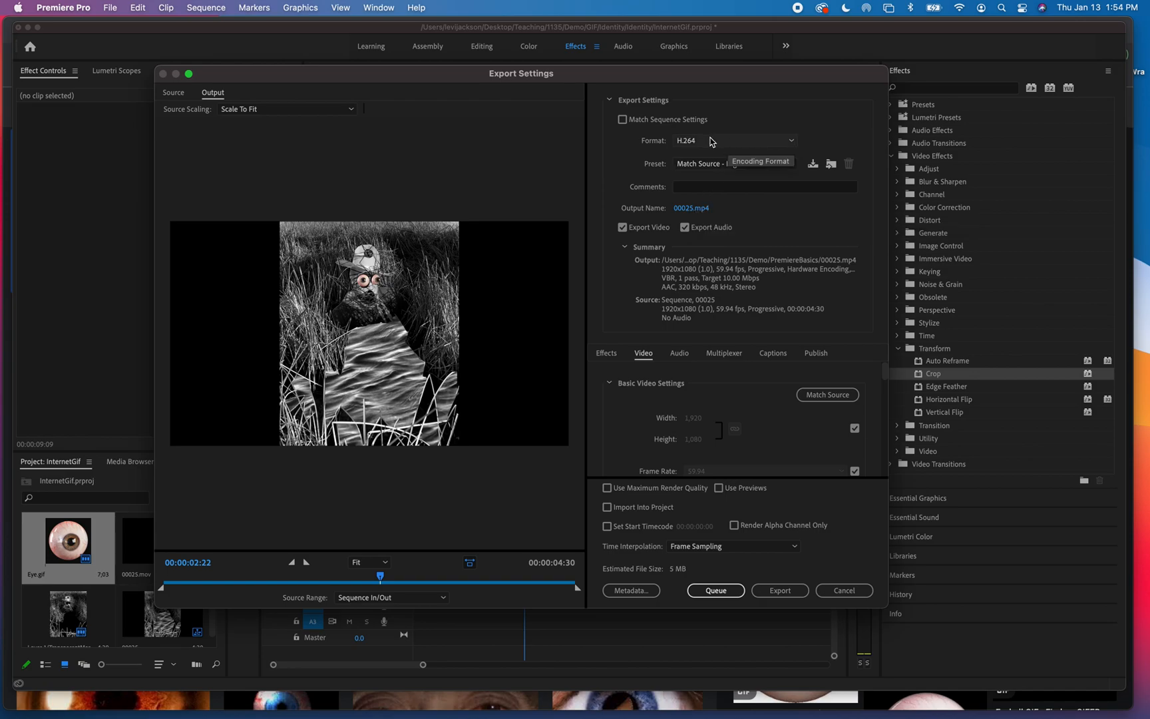
Set the H.264 export preset to YouTube 1080p Full HD
click(775, 164)
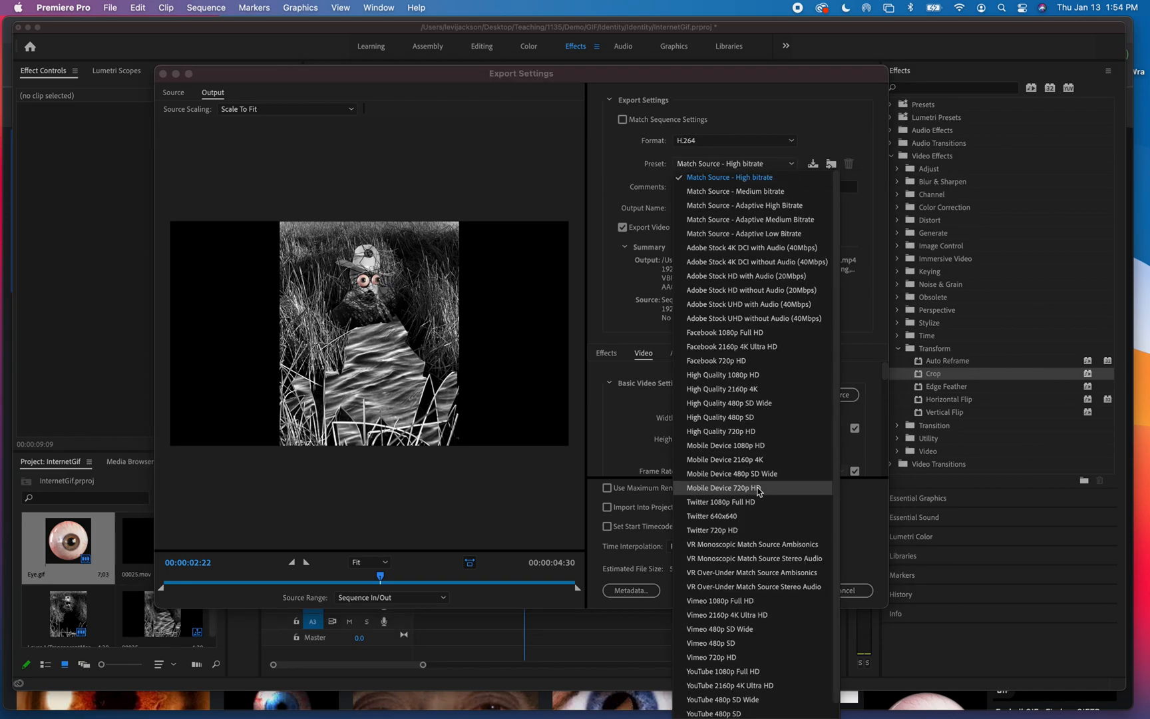
scroll(759, 489, down, 1)
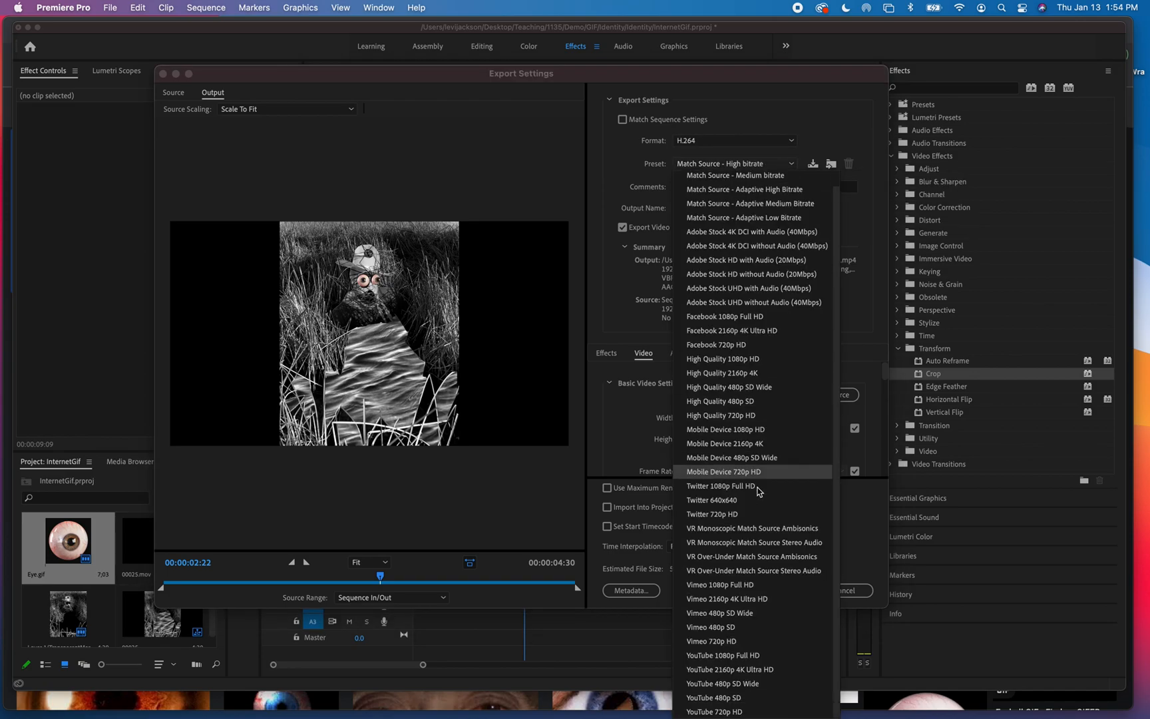
click(772, 655)
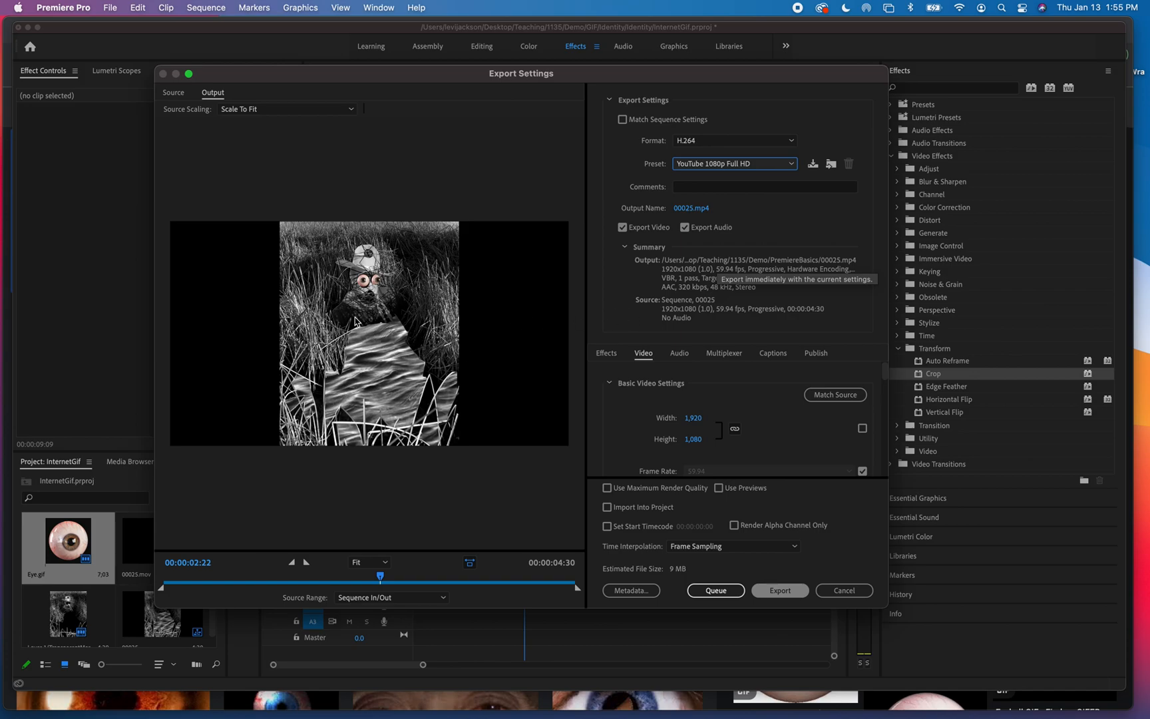
Set the export's save location to the Final folder inside GIF/Identity
click(686, 209)
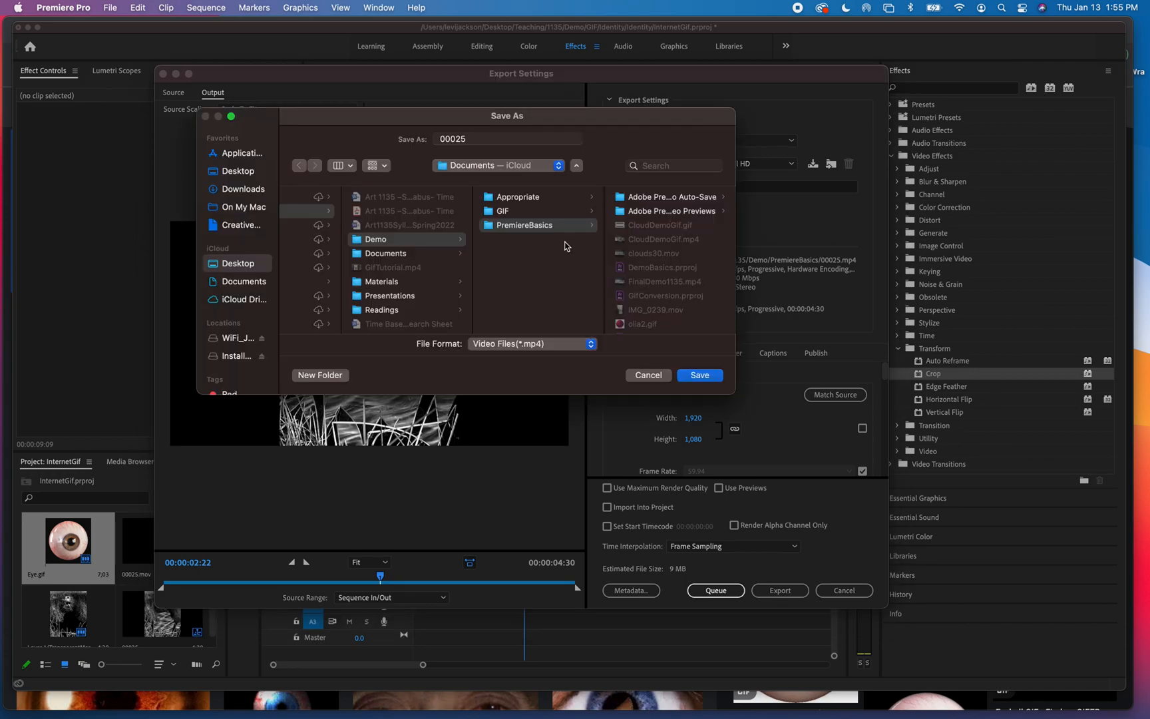
click(515, 212)
click(635, 211)
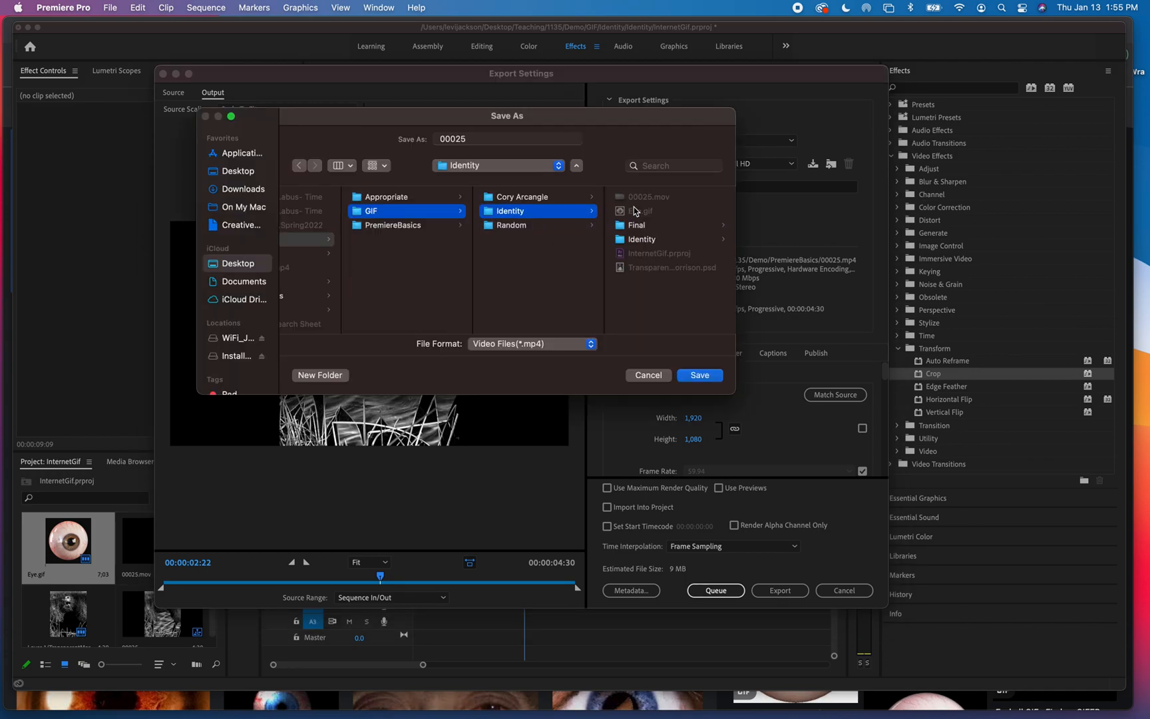
click(651, 226)
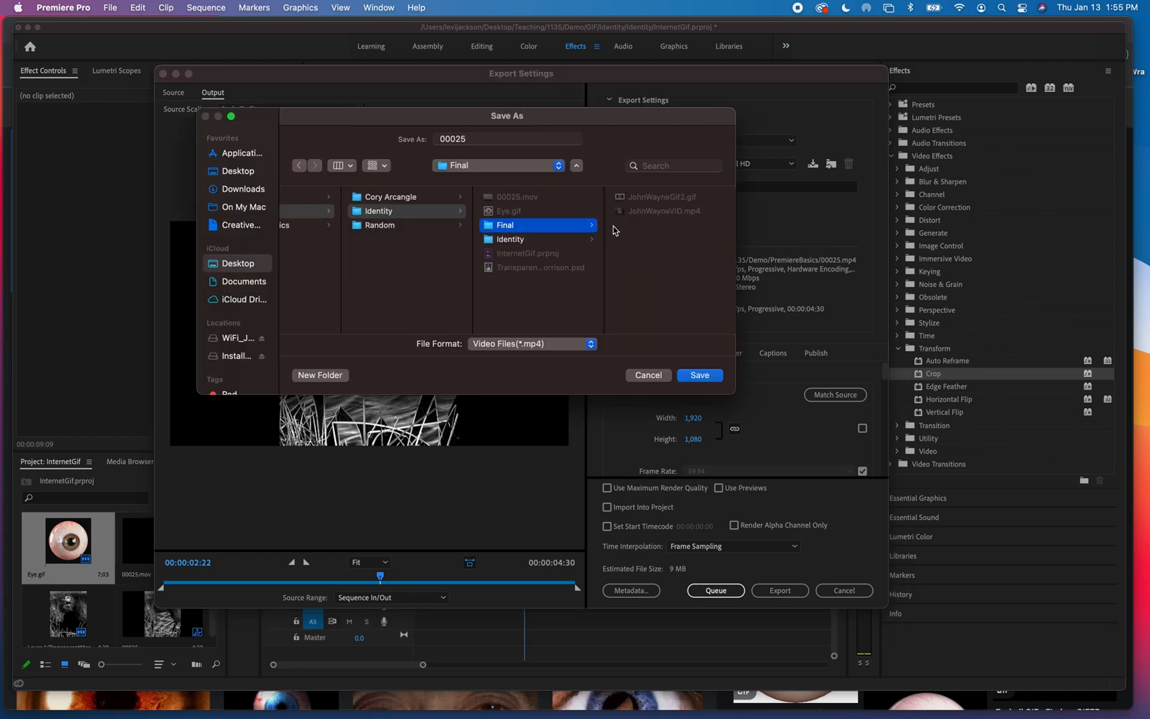
Name the output video with the author's first name followed directly by "Final" and save the name
drag(488, 141, 422, 143)
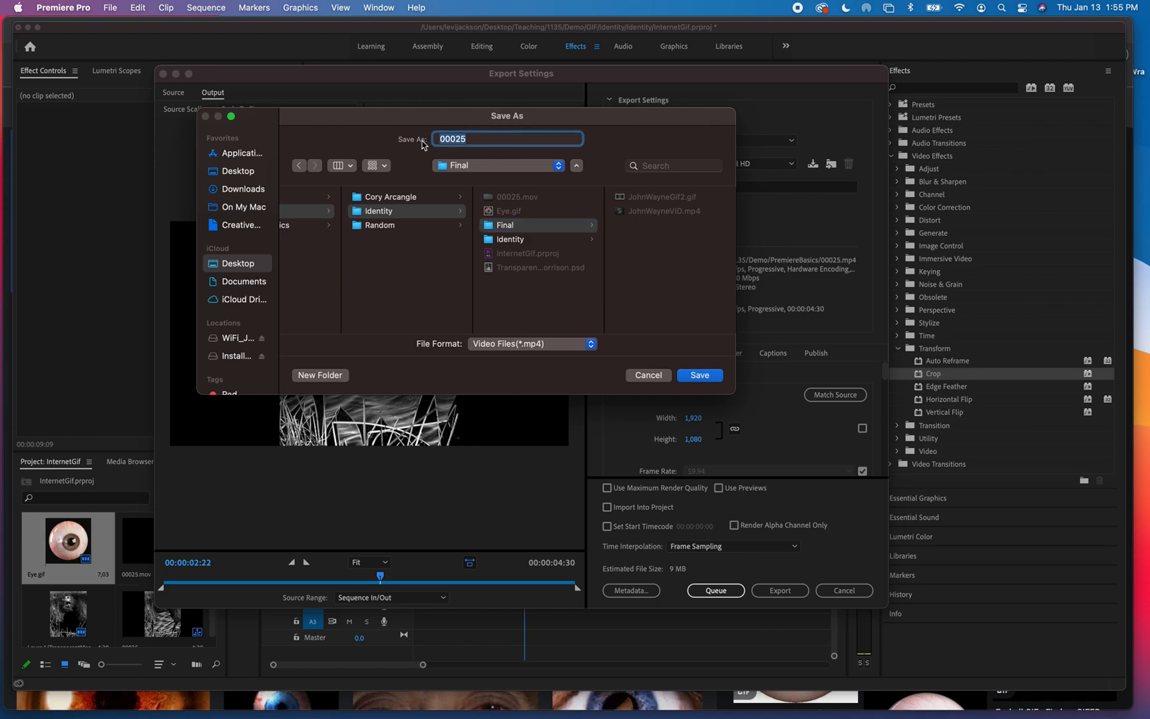
text(LeviFinal)
key(BackSpace)
key(BackSpace)
key(BackSpace)
text(inl)
key(BackSpace)
text(al)
click(683, 376)
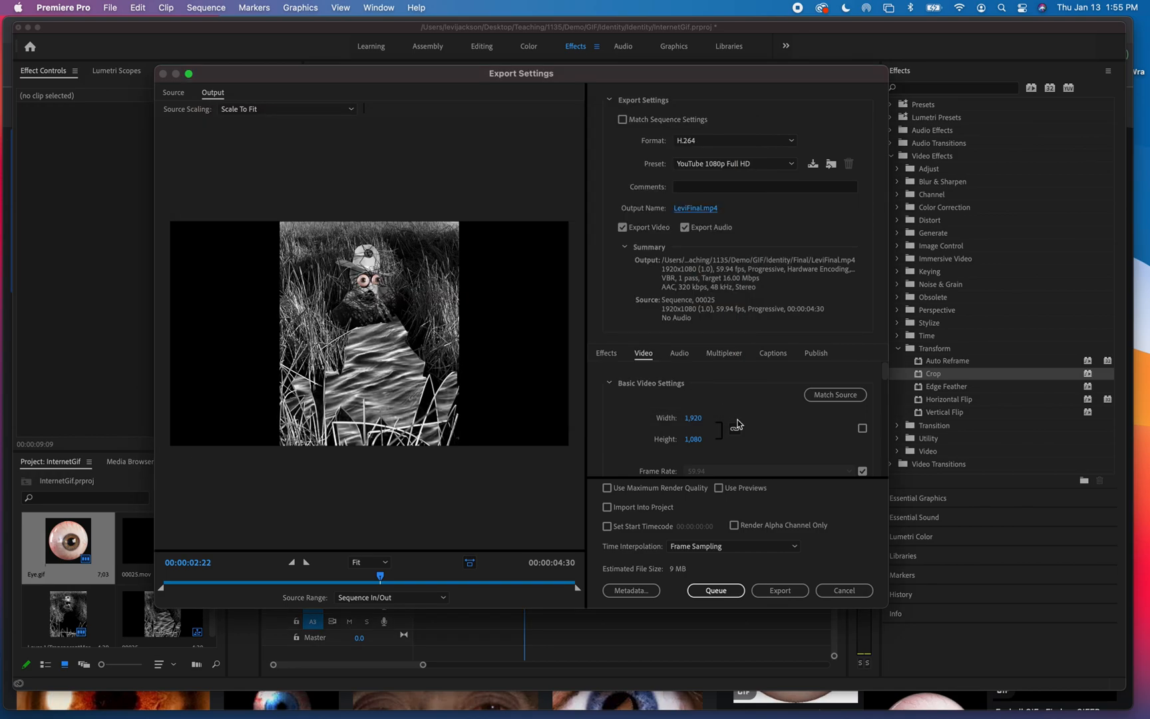
Unlink the export frame rate from the source and set it to 29.97
scroll(745, 408, down, 5)
scroll(745, 407, up, 5)
scroll(745, 408, down, 2)
scroll(745, 408, up, 3)
scroll(744, 406, down, 3)
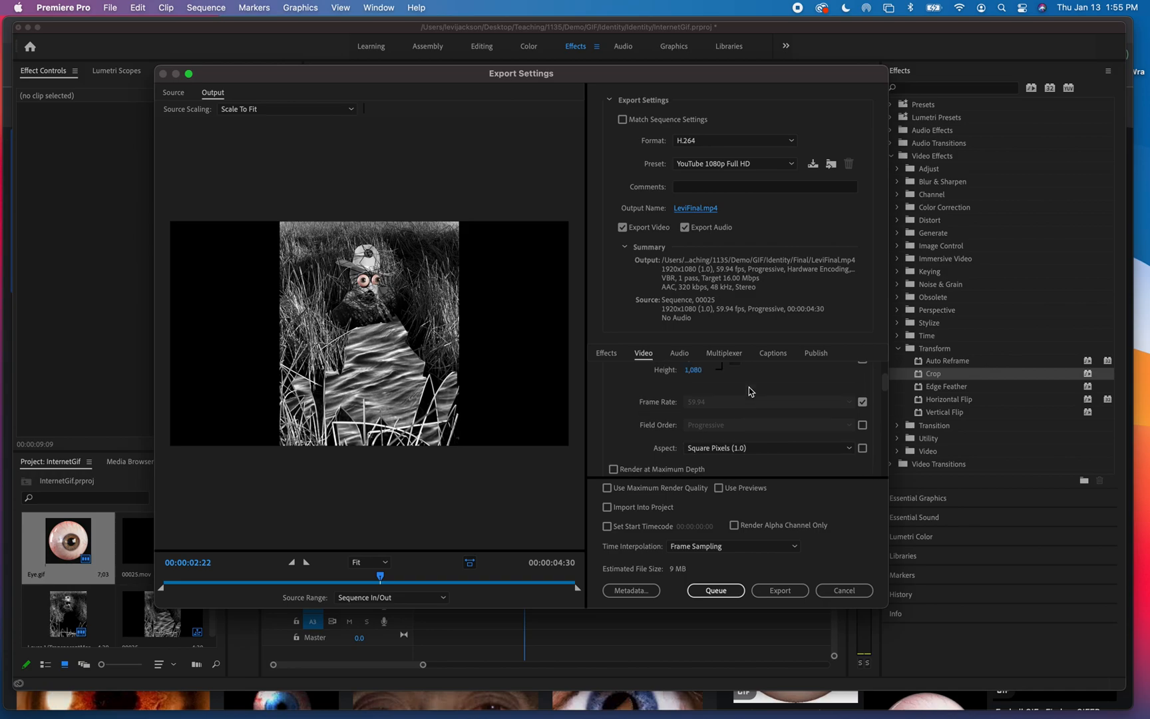
click(858, 403)
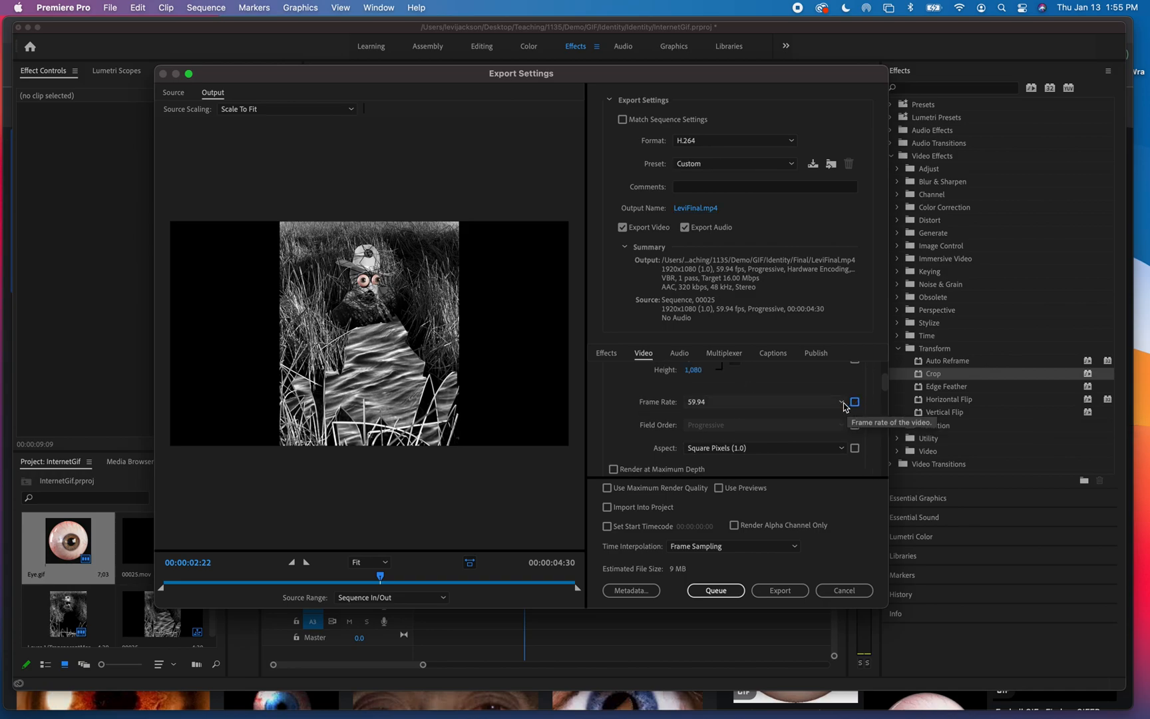
click(840, 402)
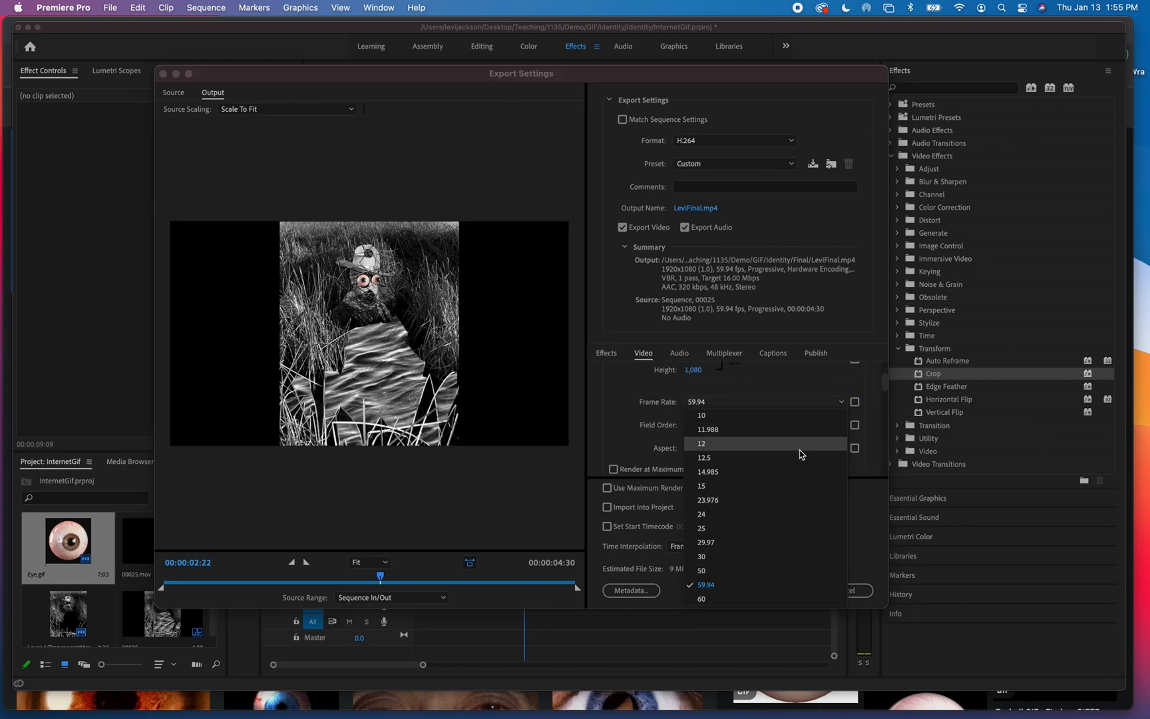
click(769, 559)
click(856, 402)
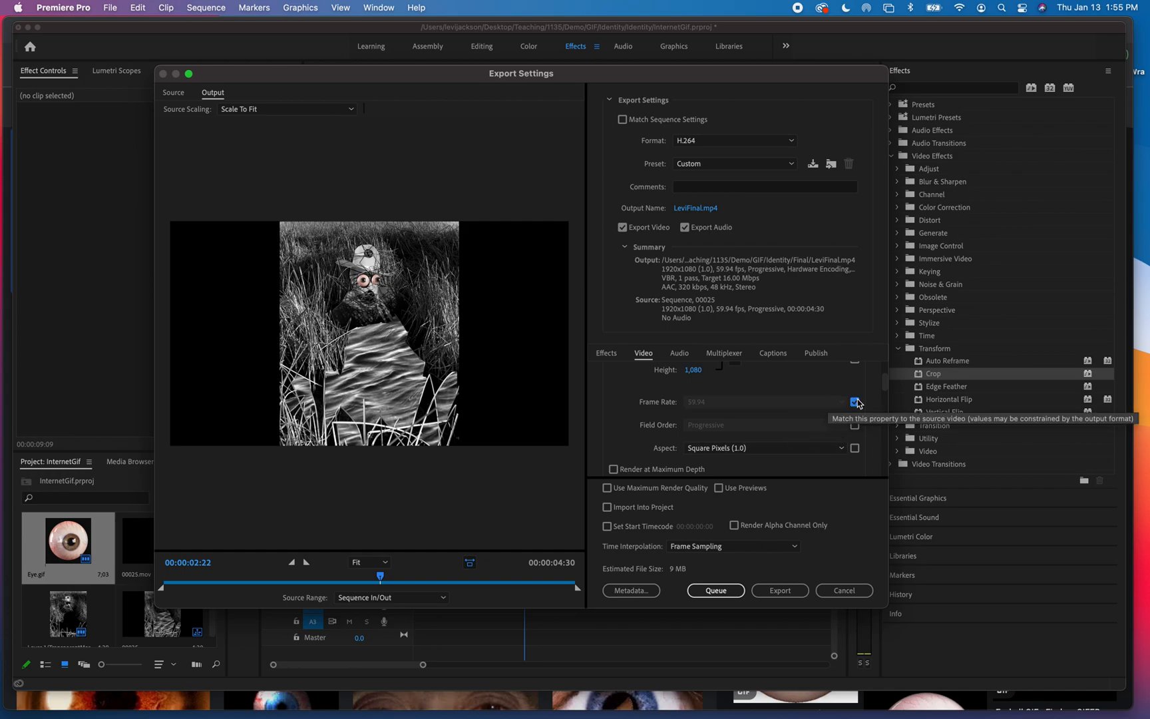
click(856, 402)
click(828, 403)
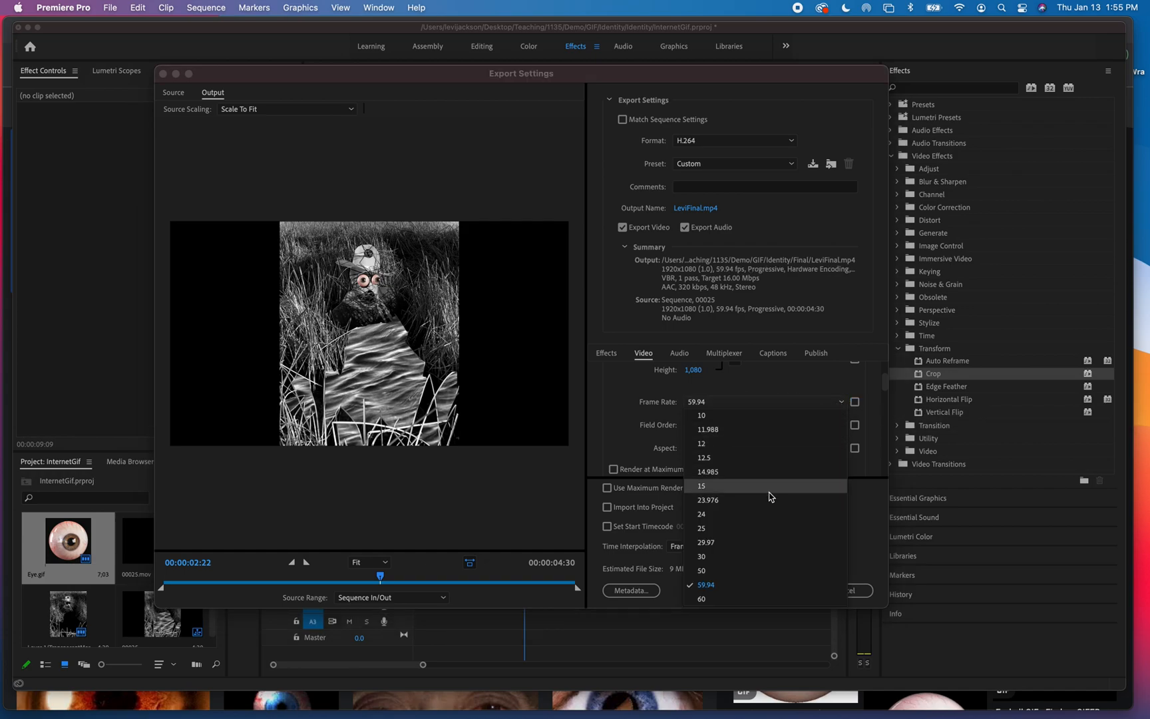
click(753, 549)
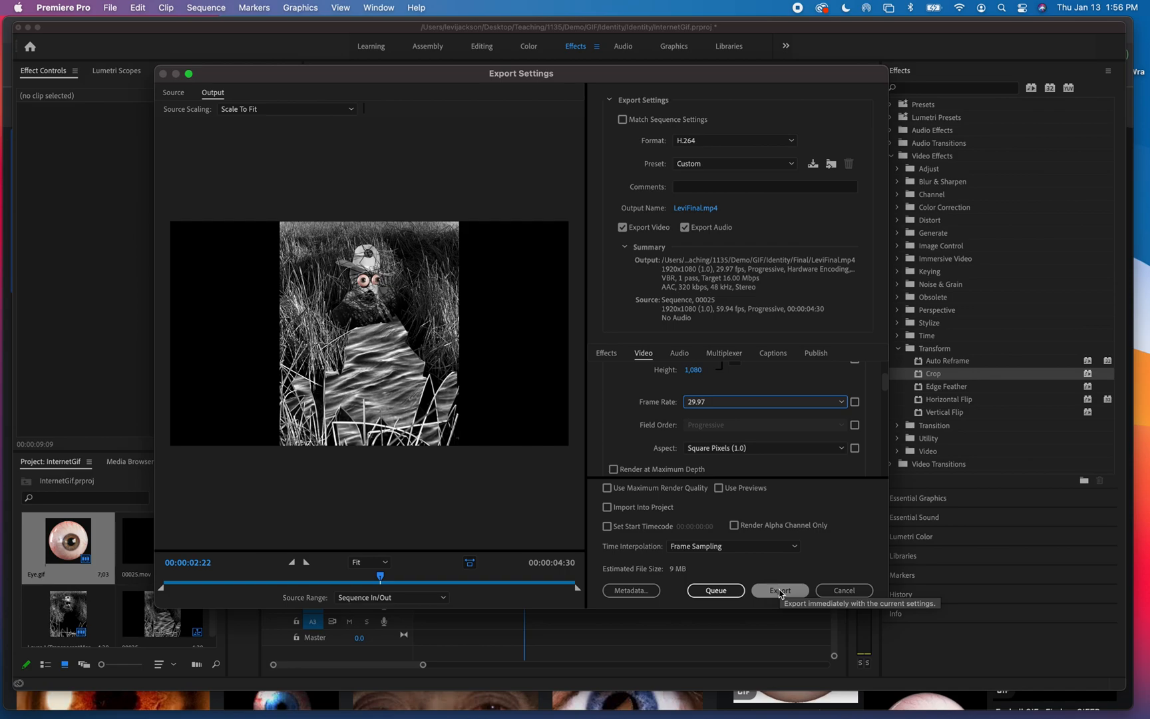
Reapply the YouTube 1080p Full HD preset and export the video
click(790, 166)
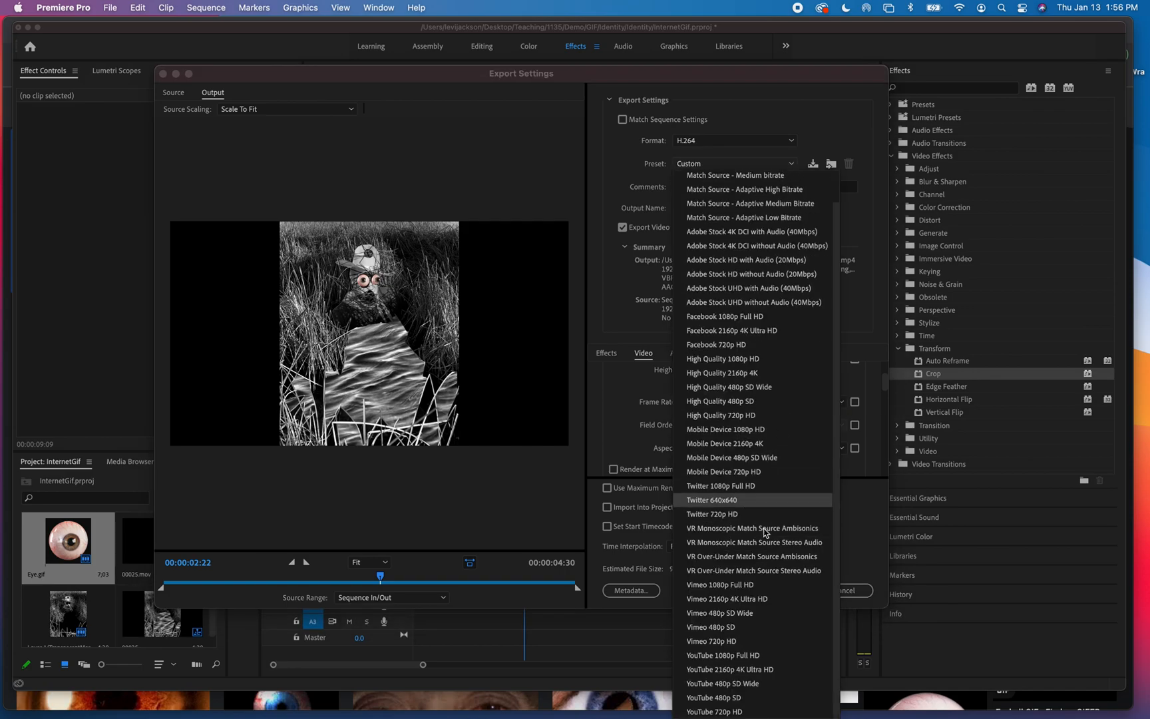
click(768, 660)
scroll(774, 419, down, 5)
scroll(774, 419, up, 2)
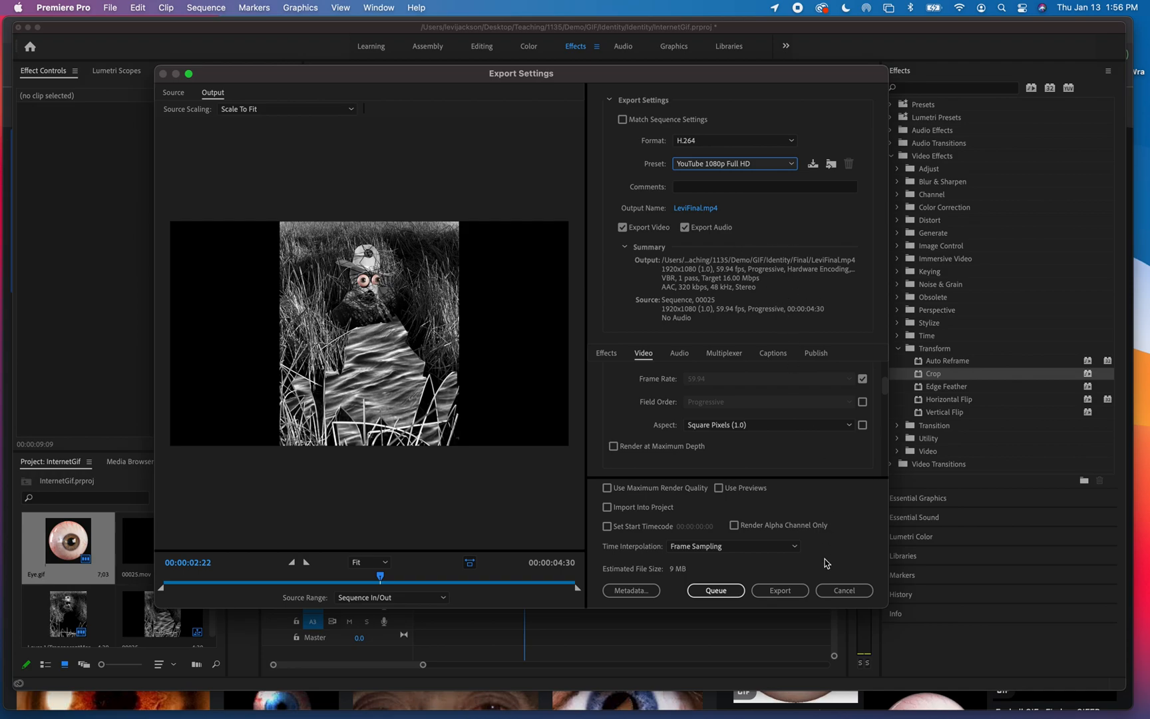
click(779, 591)
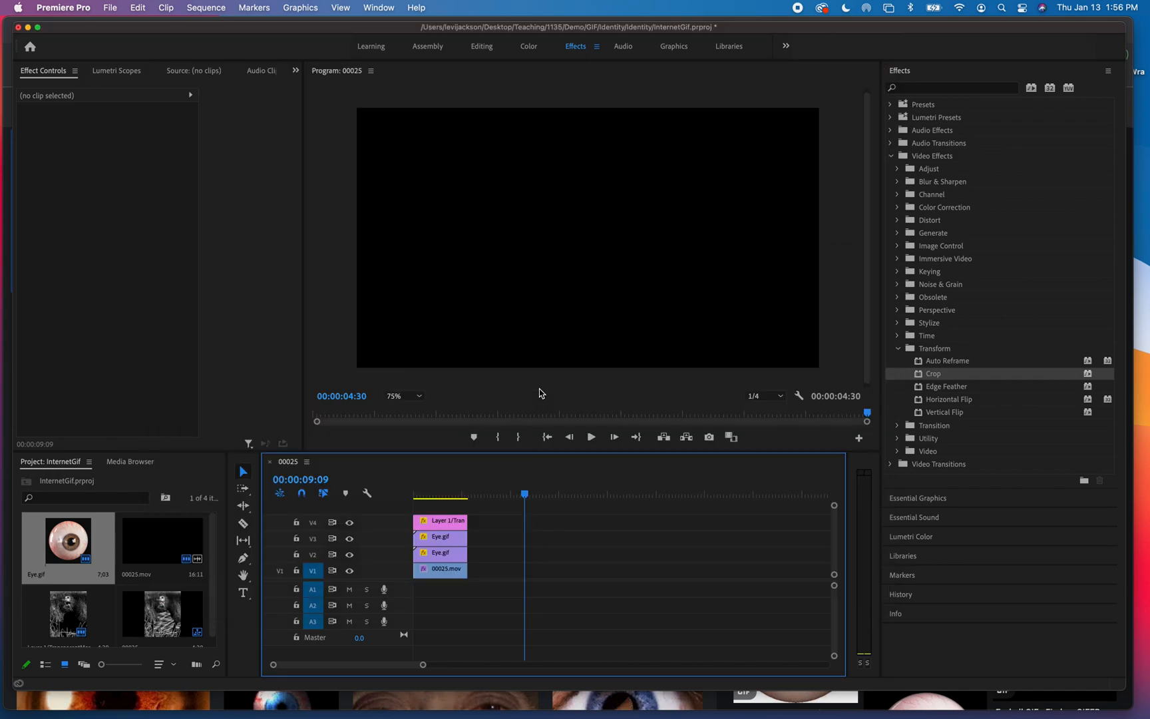
Open the media export settings for the sequence and choose the Animated GIF format with the Animated GIF (Match Source) preset
click(111, 7)
mouse_move(170, 392)
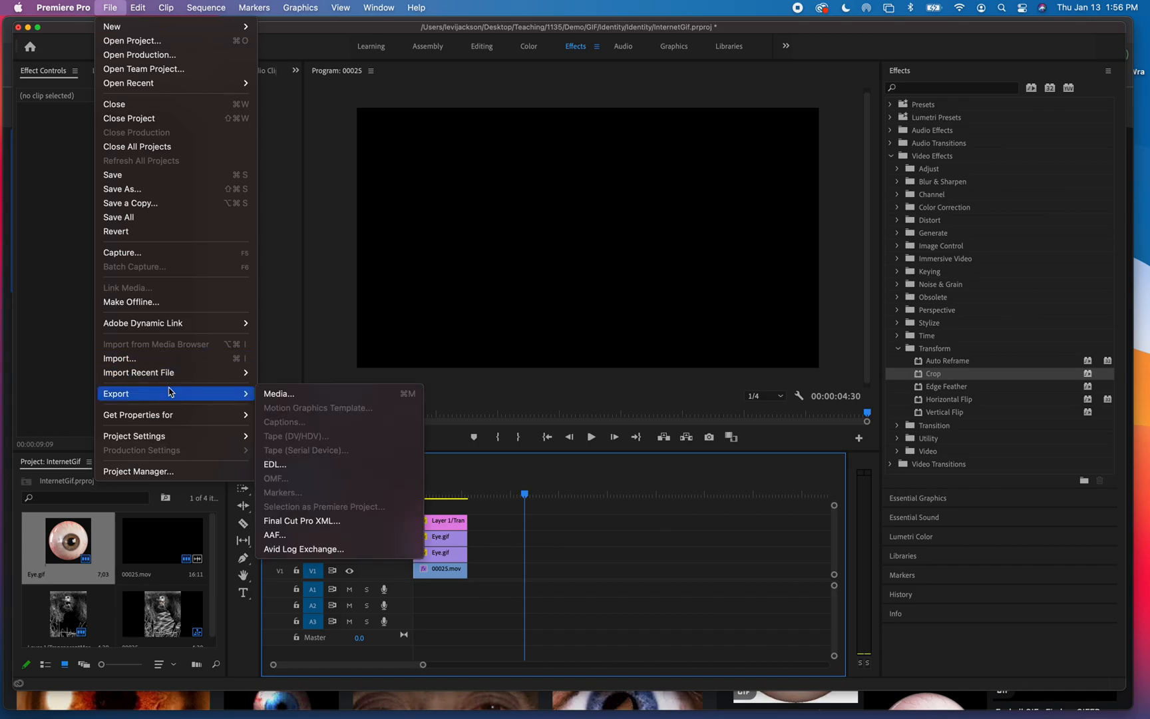
click(290, 395)
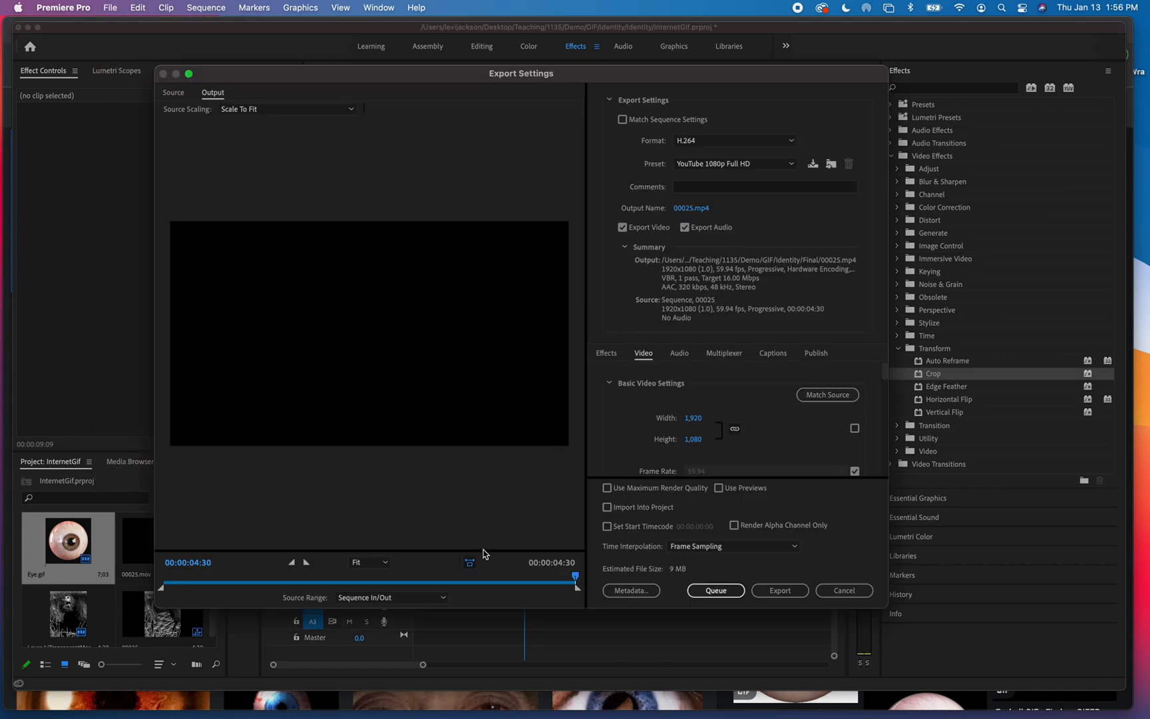
drag(575, 577, 350, 583)
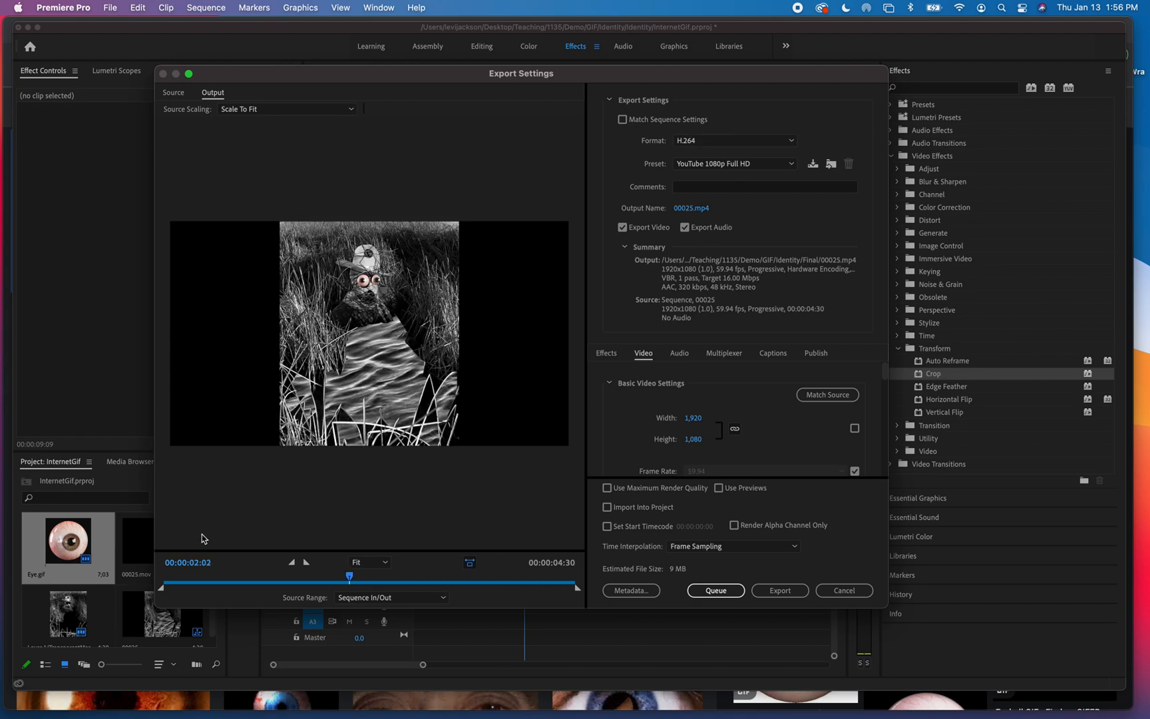
click(761, 137)
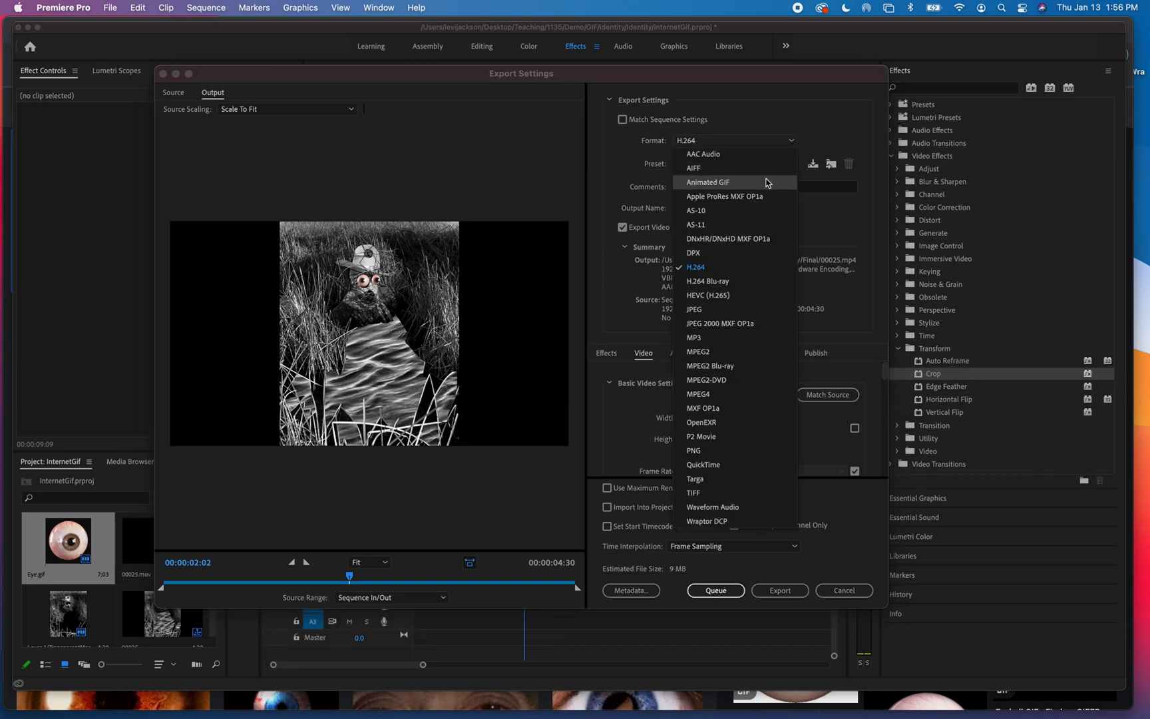
click(768, 184)
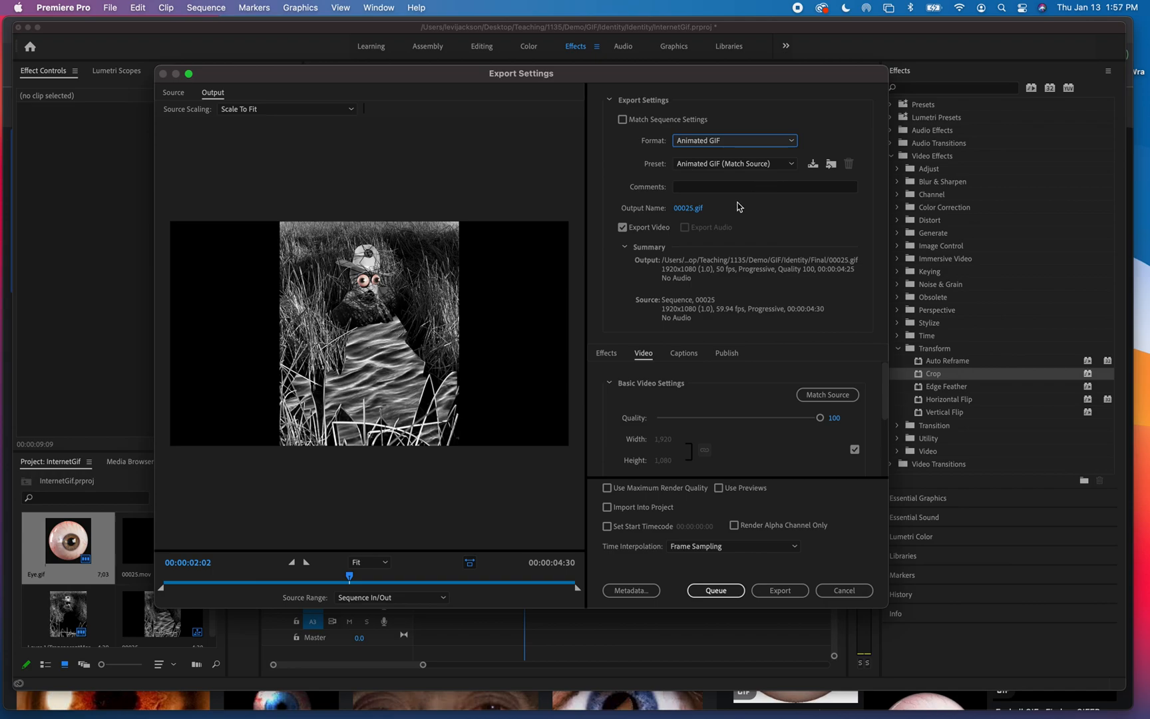
click(698, 141)
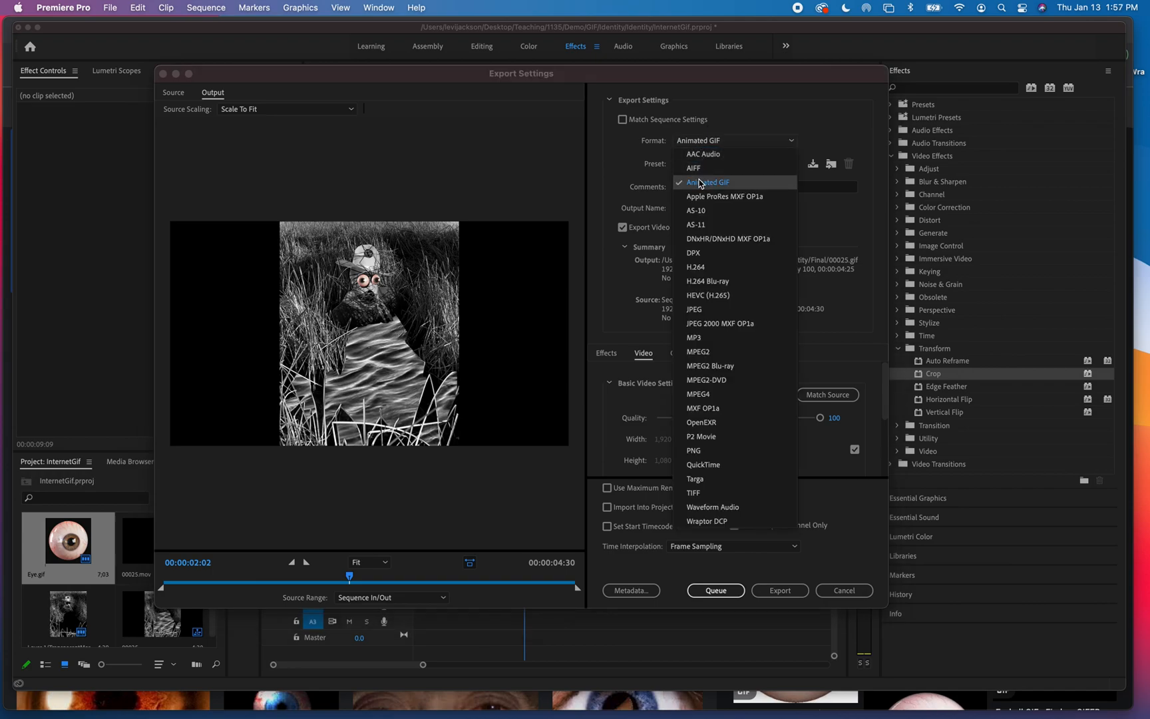
click(700, 182)
click(707, 165)
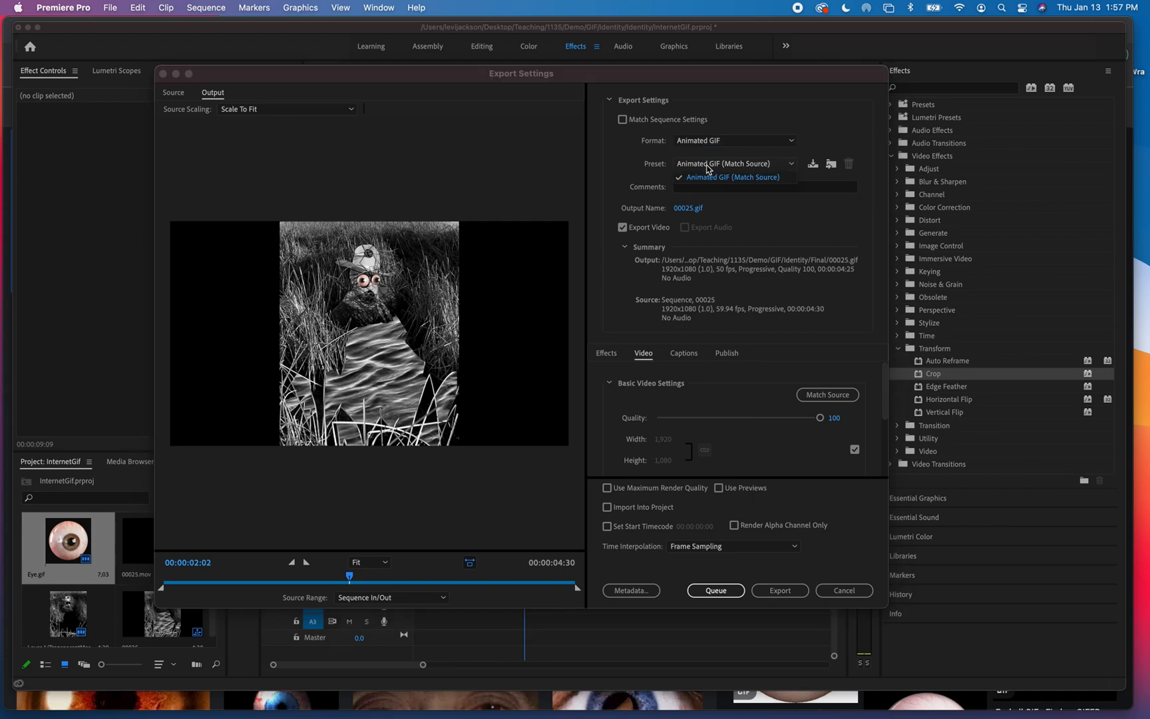
click(707, 167)
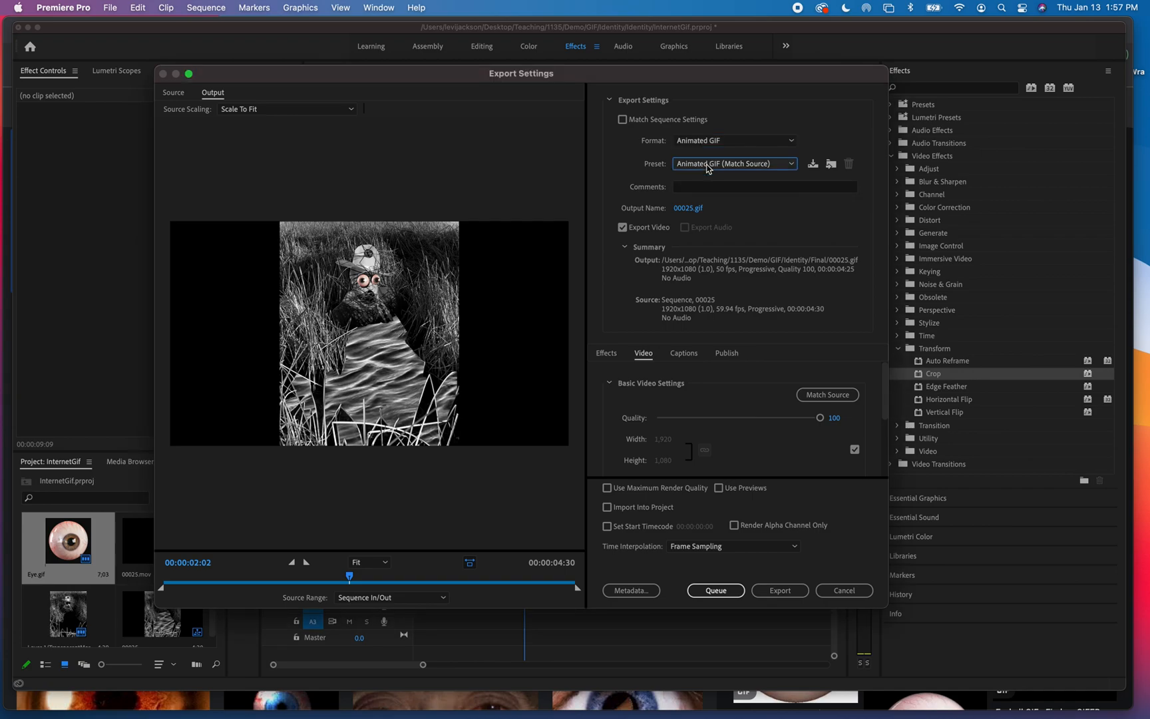
Name the output GIF with the author's first name followed directly by "Final" and save it to the Final folder
click(690, 210)
click(475, 139)
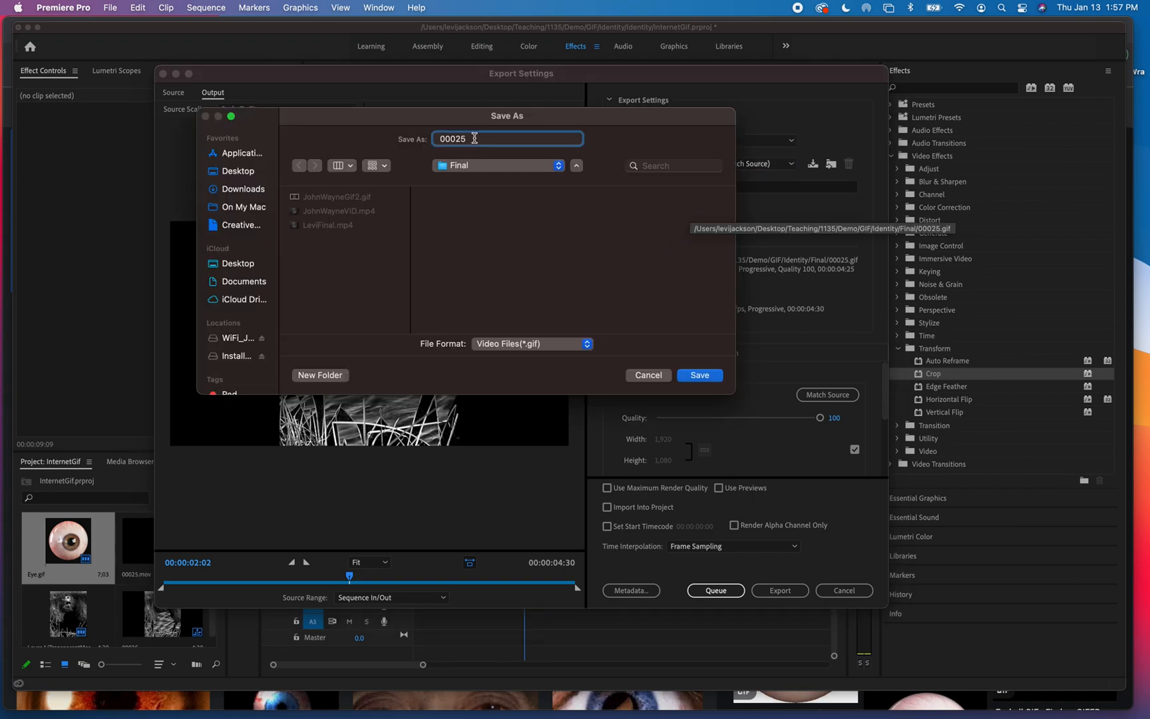
text(LeviFinal)
click(699, 375)
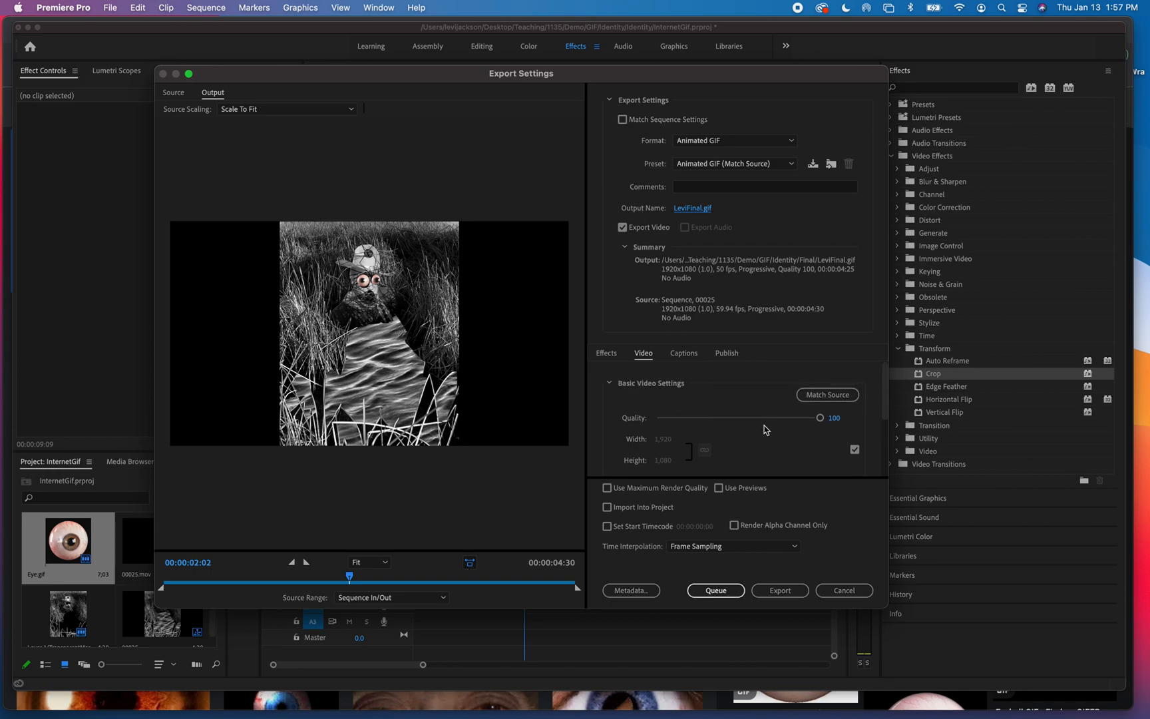
Set the GIF quality to 85, unlink its frame rate from the source and set it to 10
drag(823, 421, 782, 427)
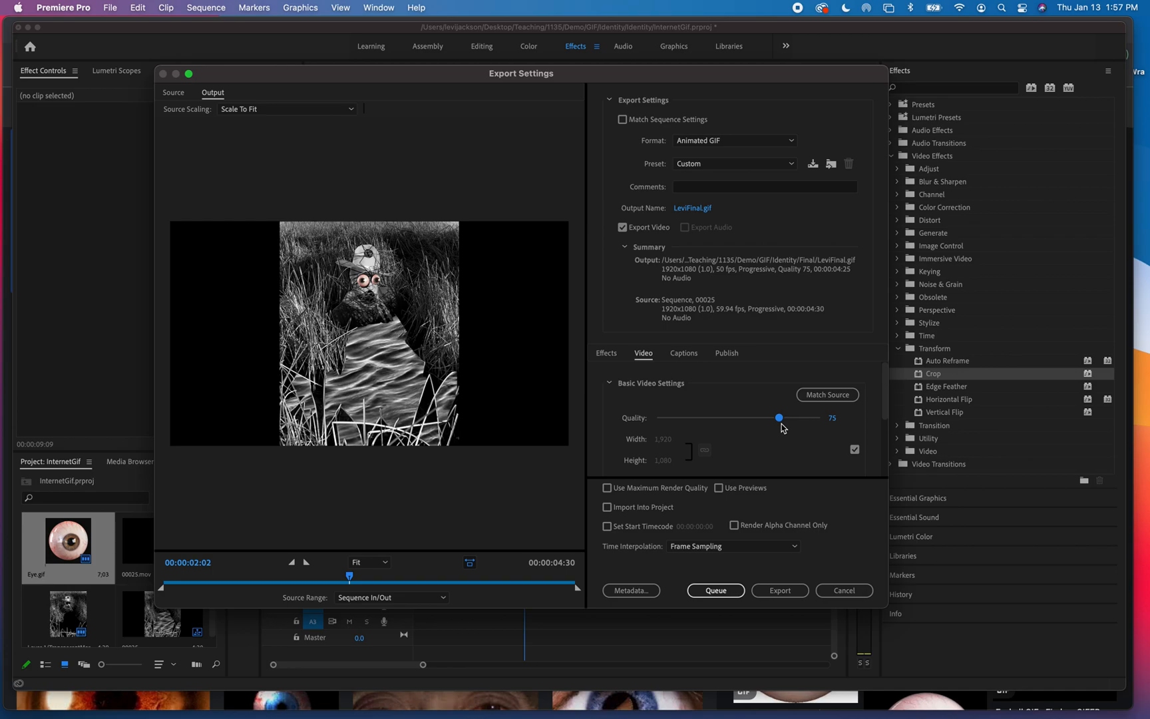
drag(780, 418, 797, 420)
scroll(753, 386, down, 2)
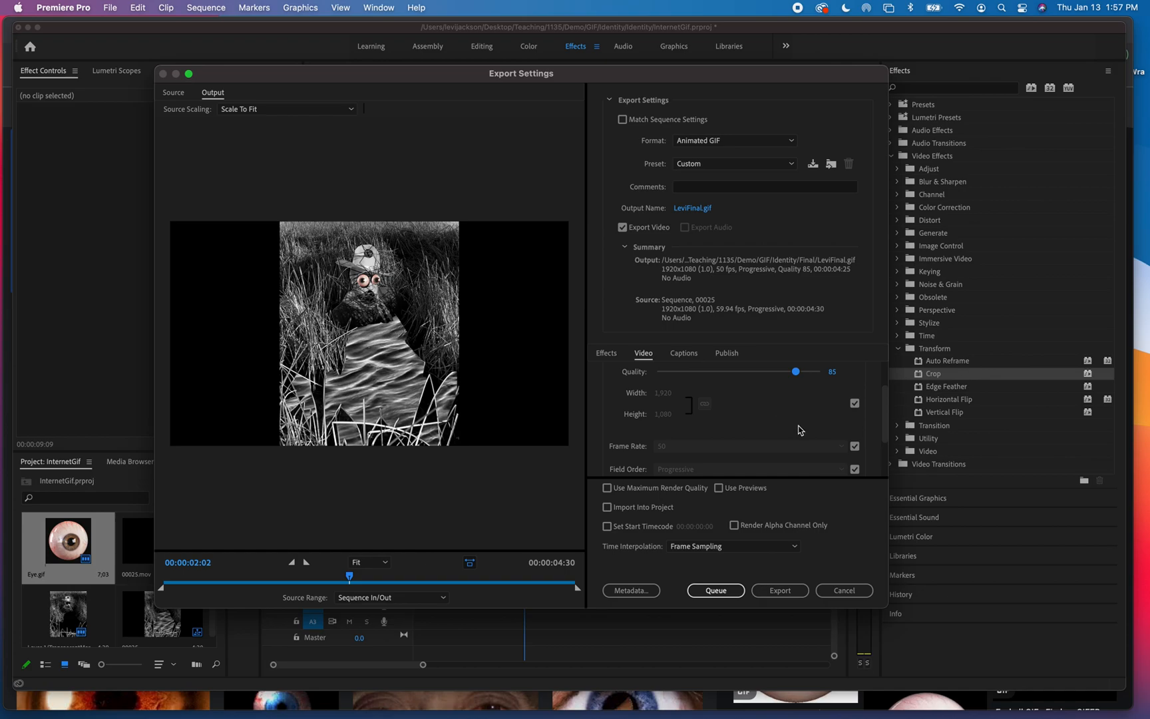
click(855, 448)
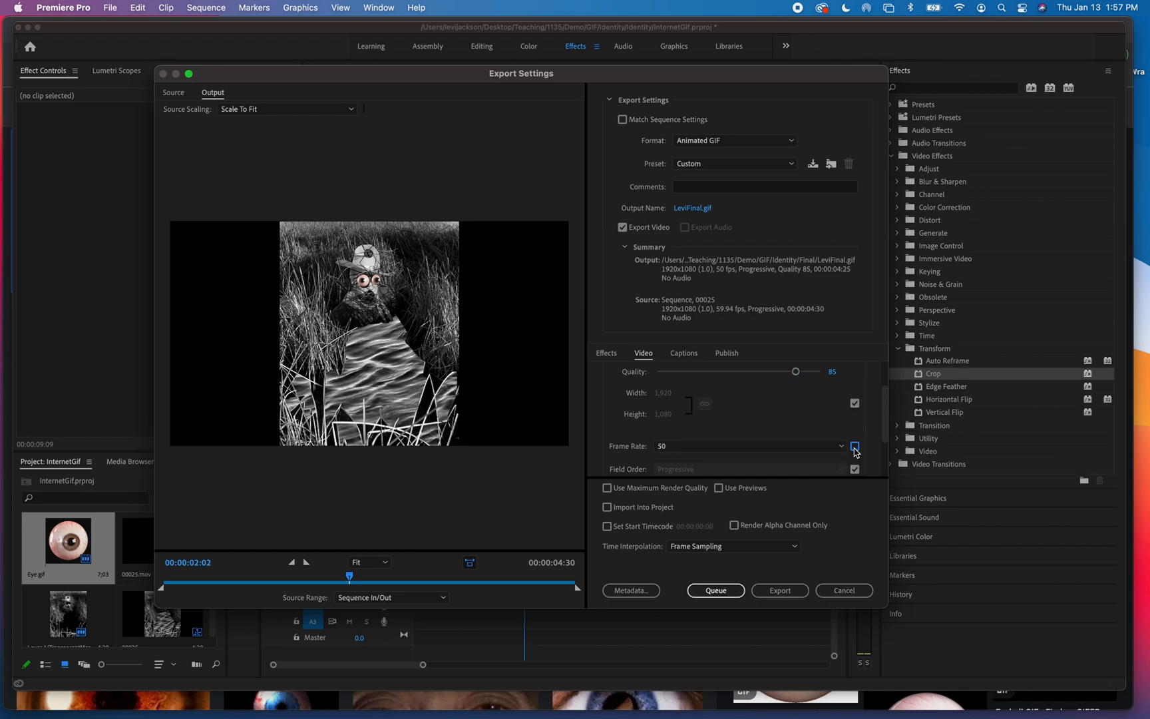
click(840, 448)
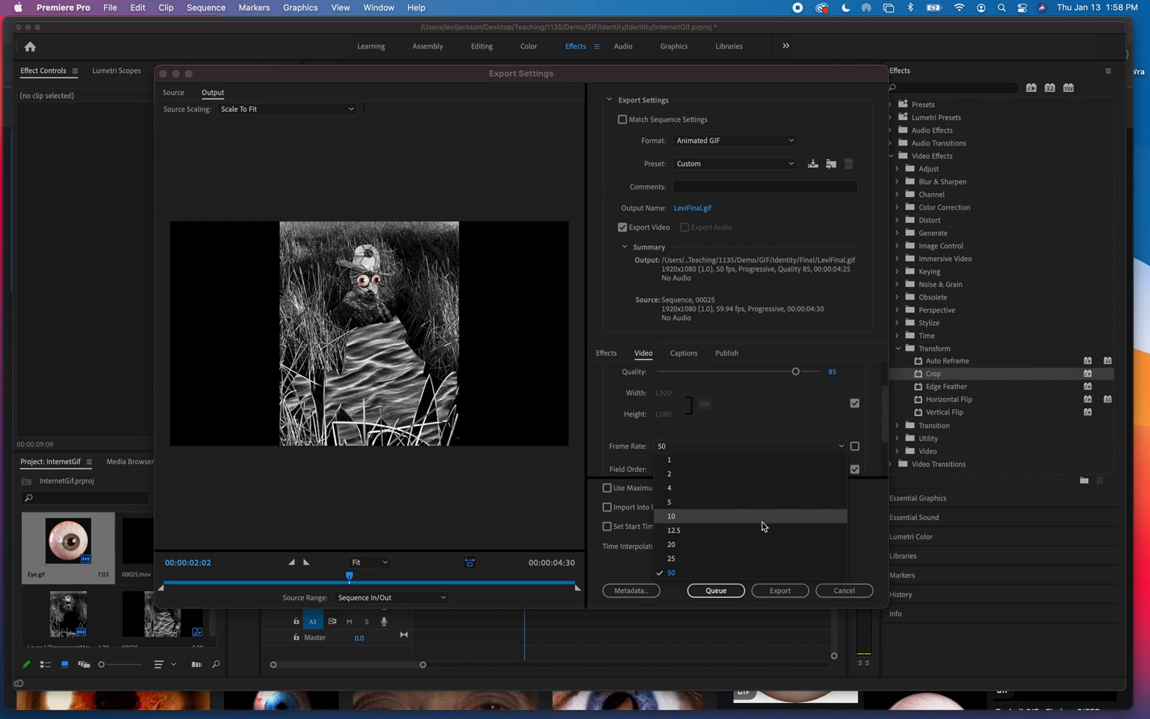
click(760, 518)
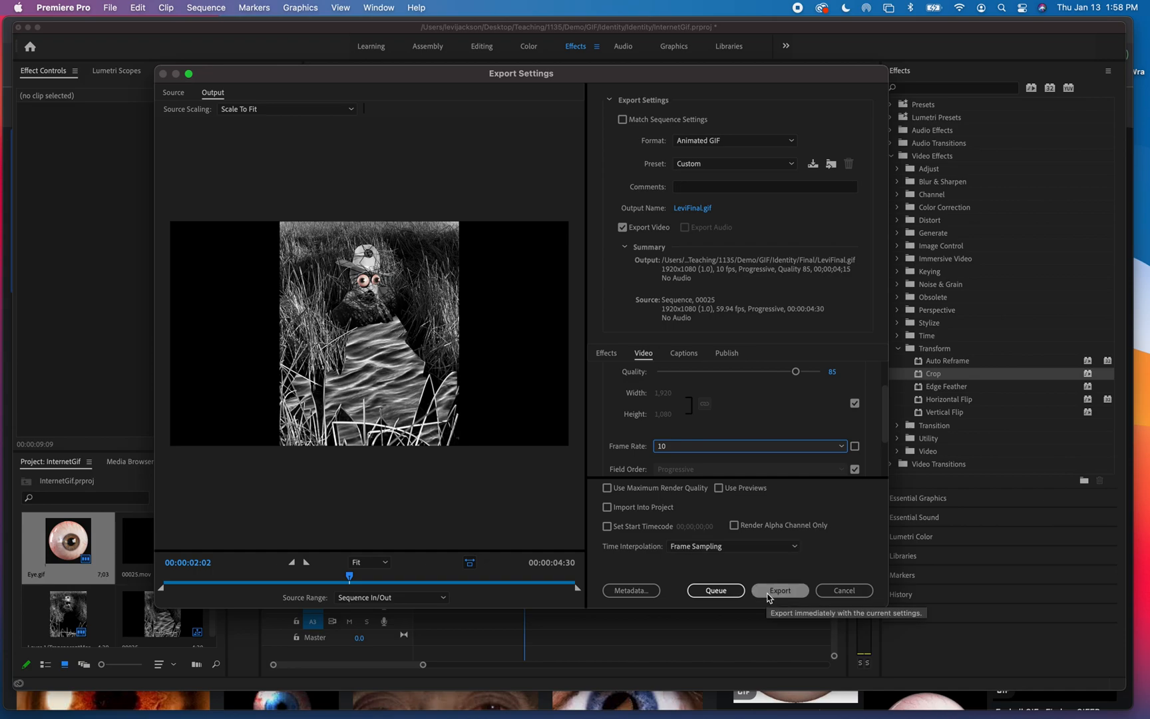
Reconfirm the GIF's file name and Final folder location, and export the GIF
click(702, 210)
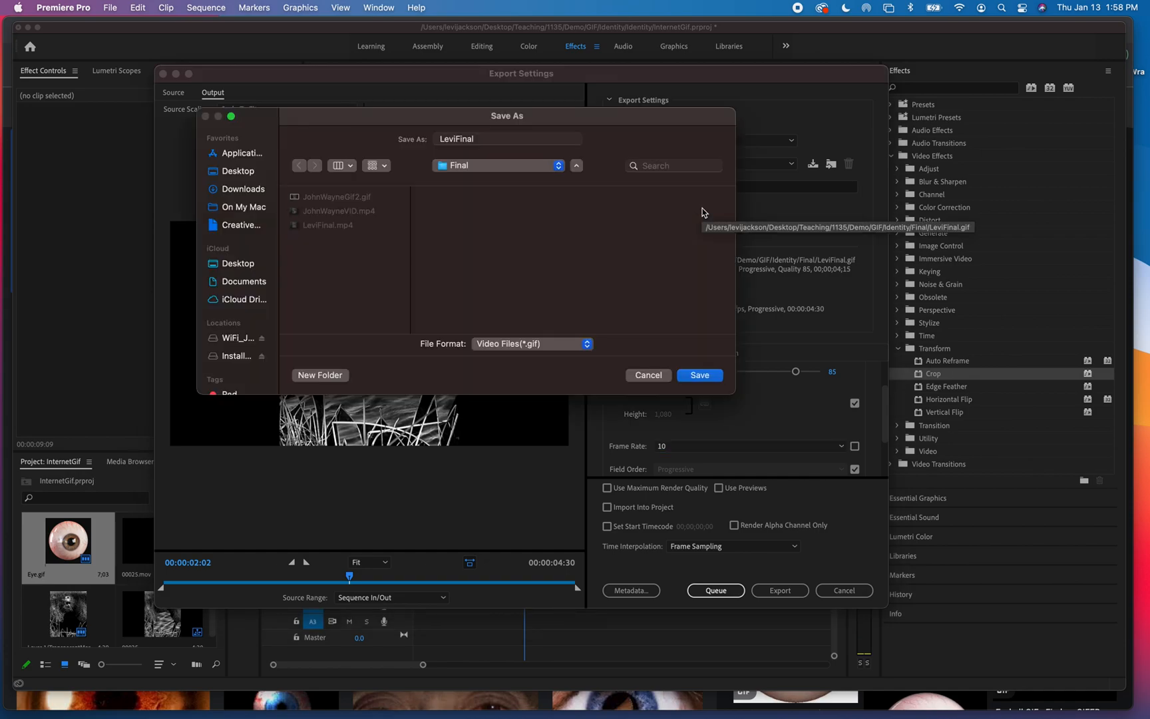
click(692, 378)
click(782, 591)
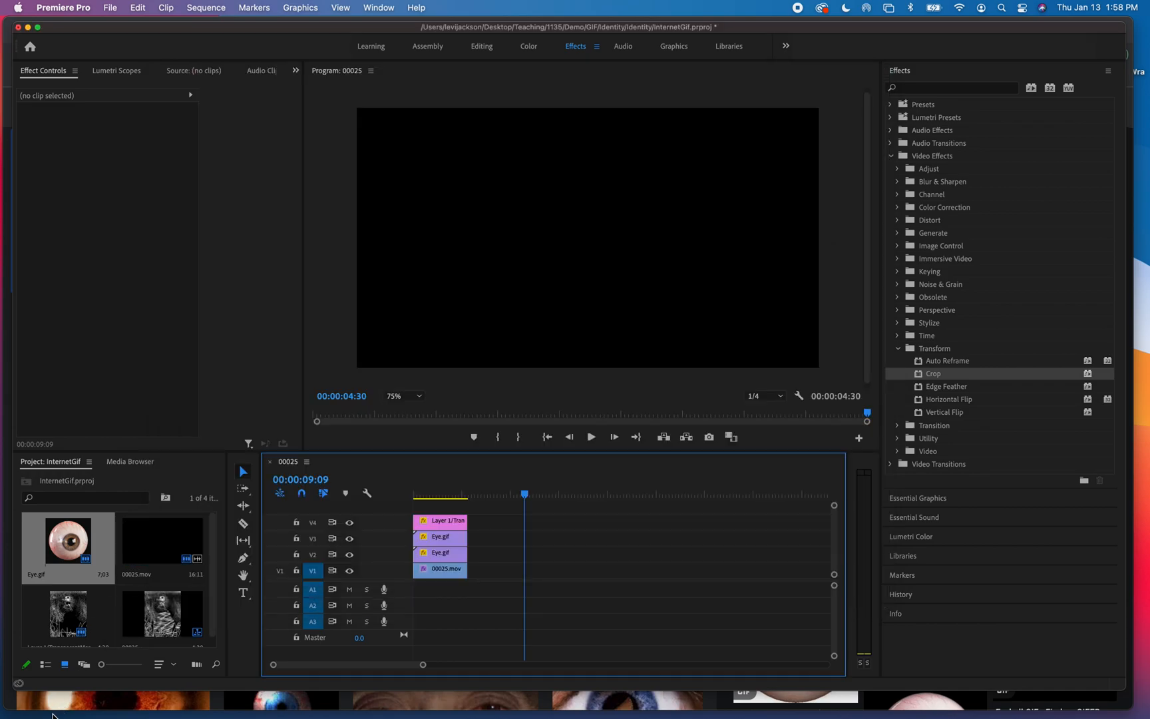
Switch to Finder, select the newly exported GIF in the Final folder and preview it with Quick Look
click(40, 707)
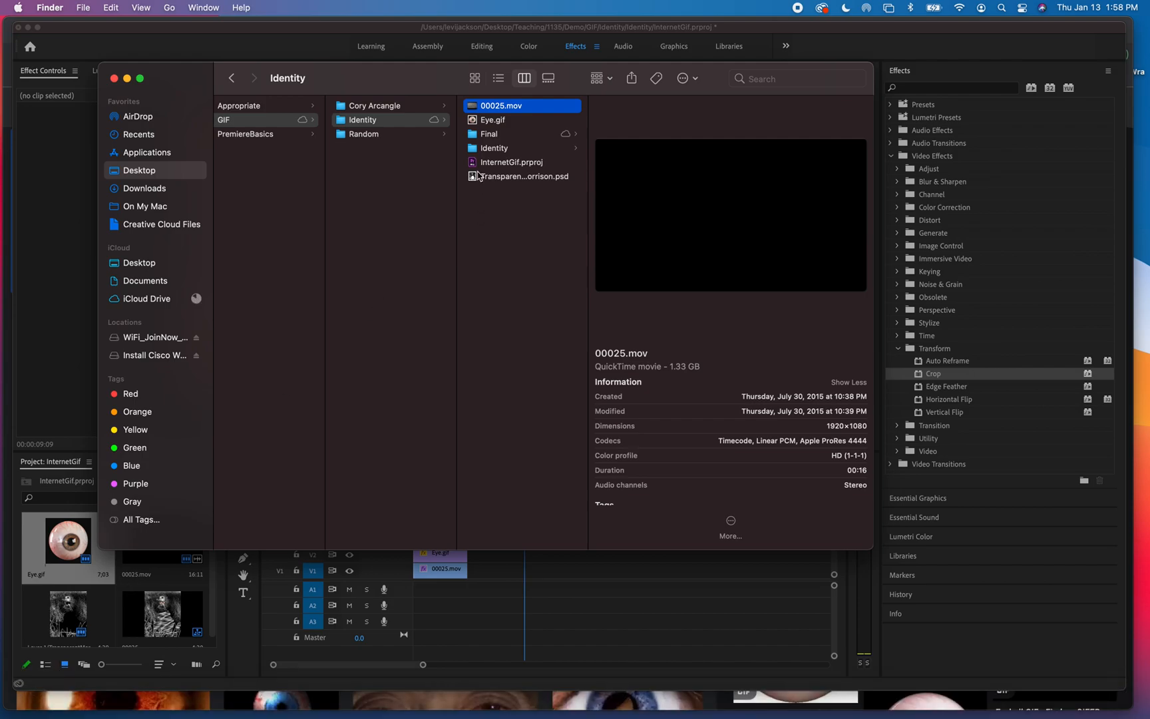
click(491, 135)
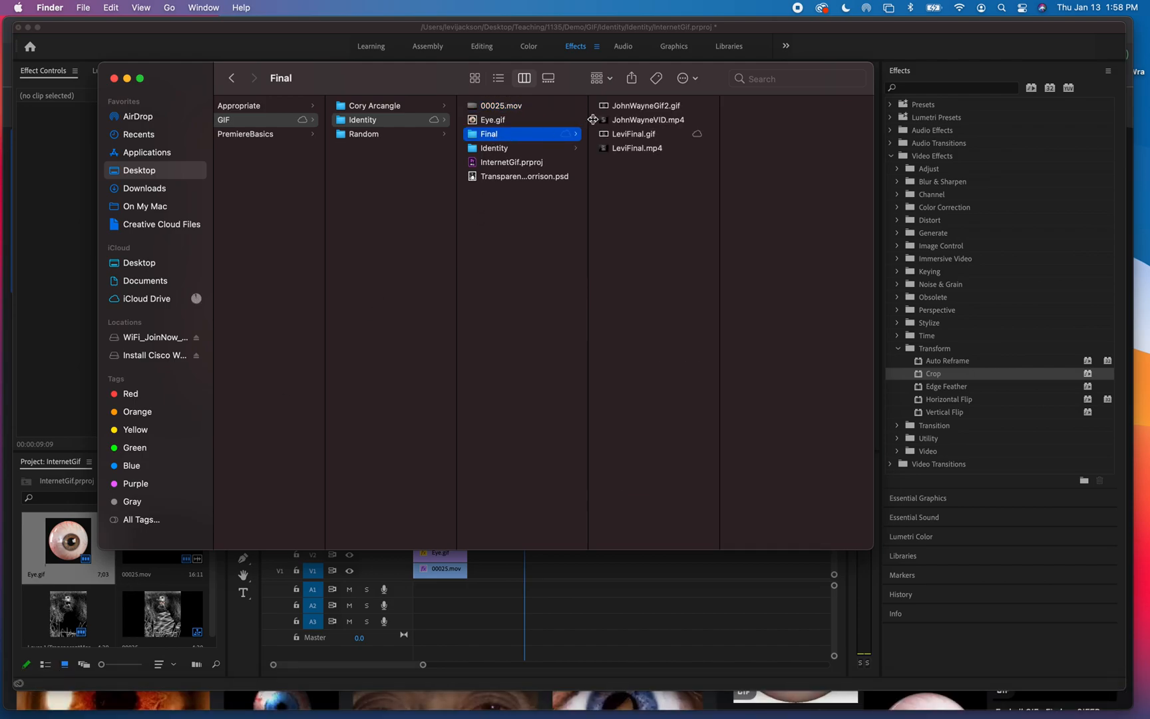
click(639, 133)
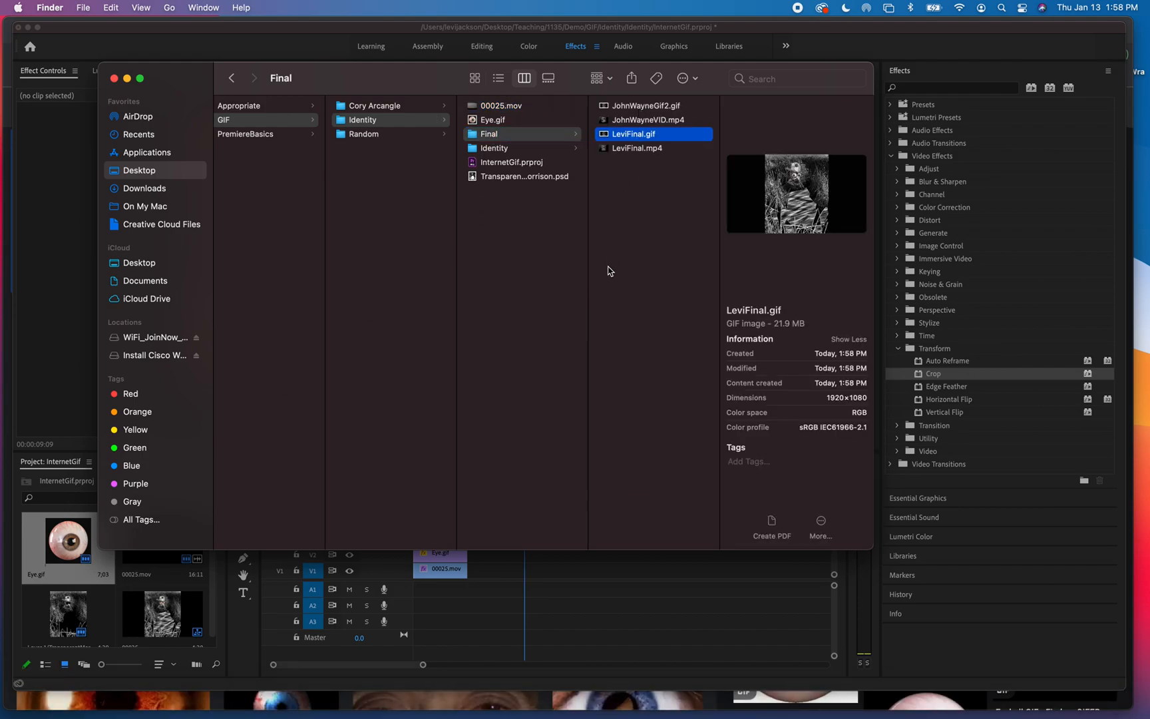
key(space)
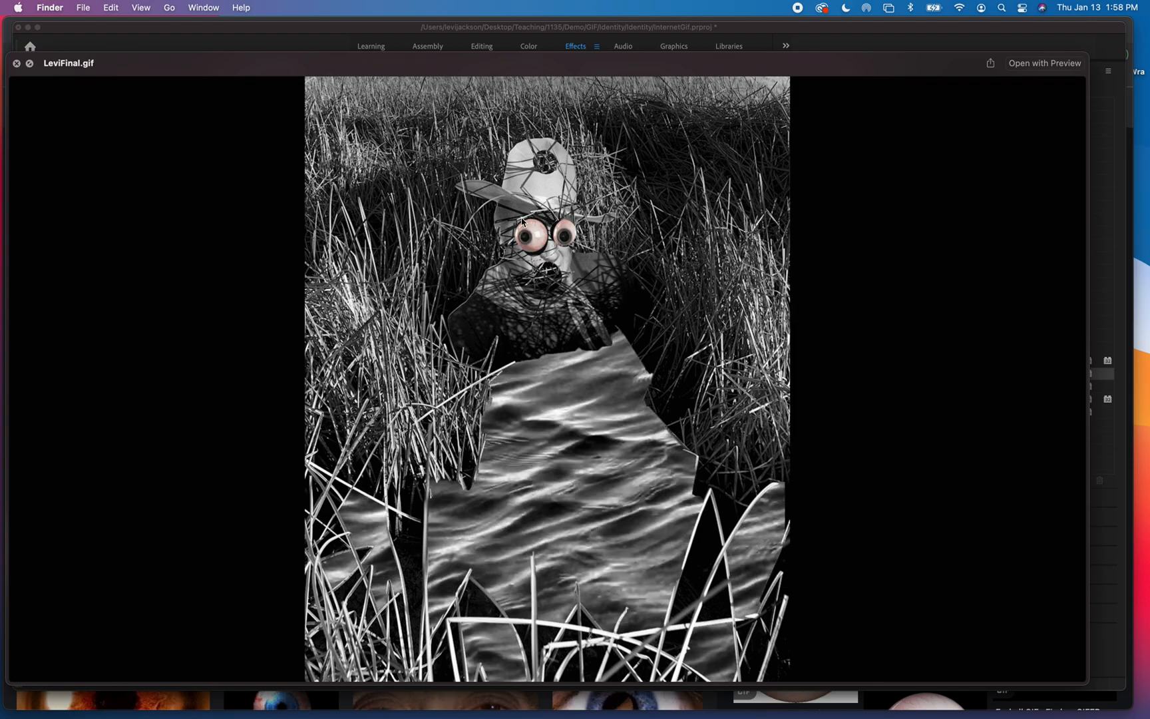
key(space)
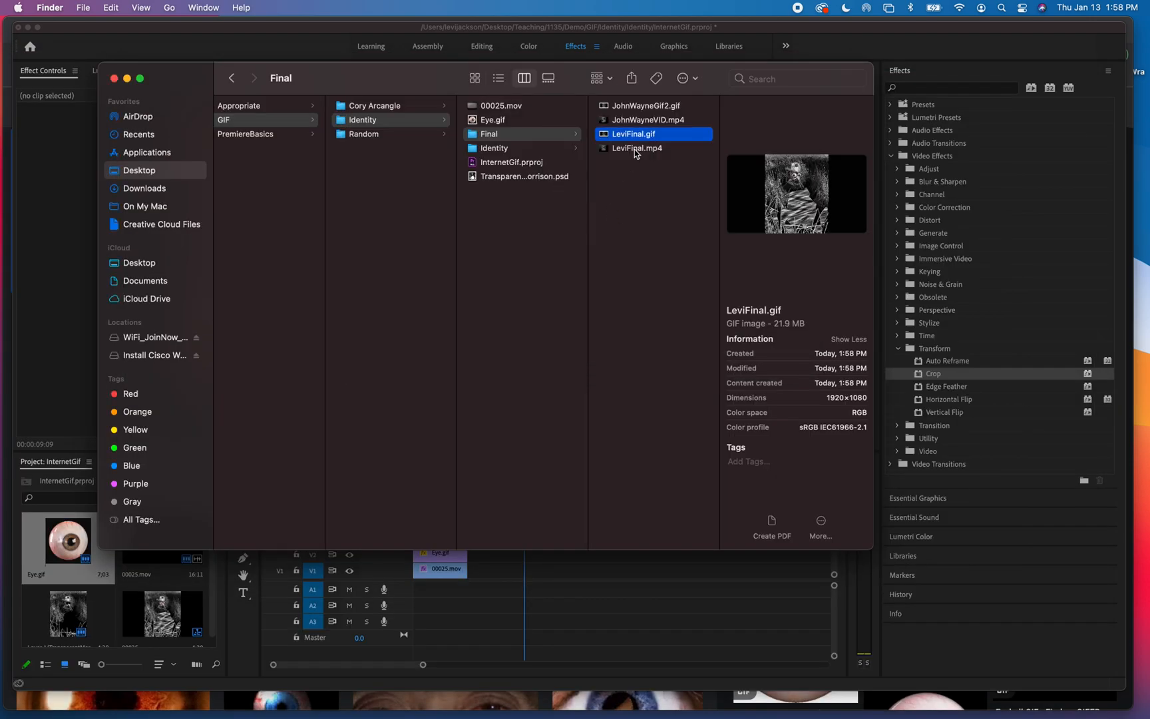
Preview the exported MP4 version in the Final folder with Quick Look and close the preview
click(634, 151)
key(space)
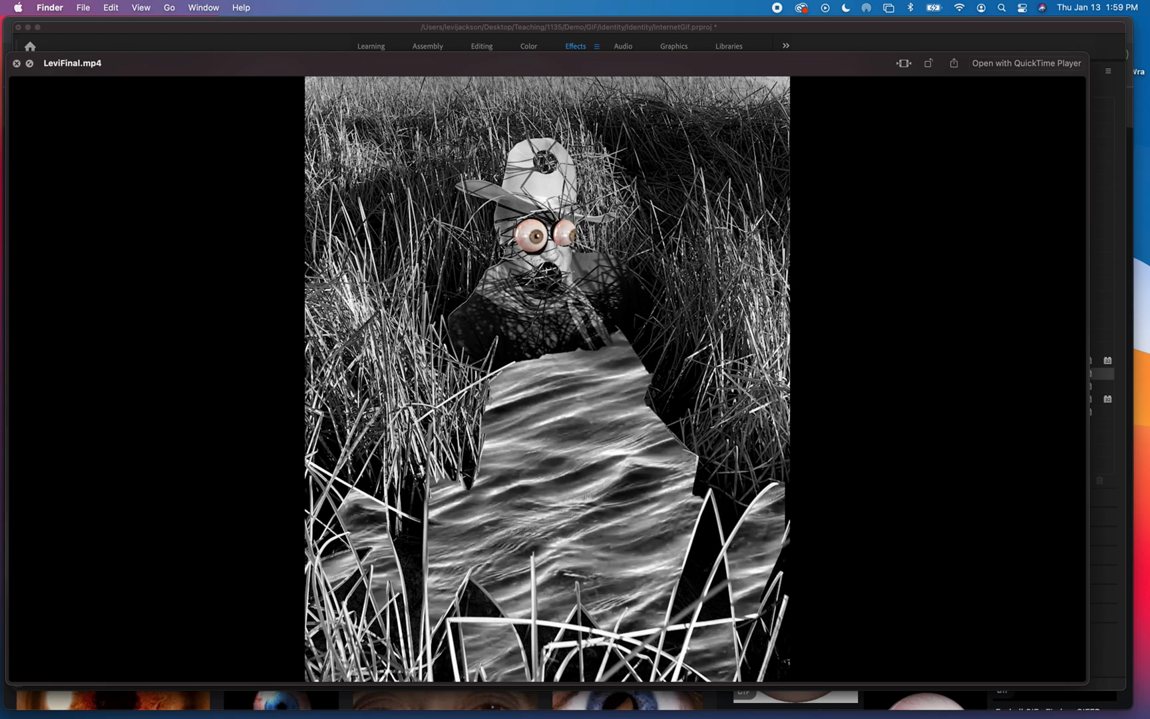
mouse_move(637, 496)
mouse_move(572, 389)
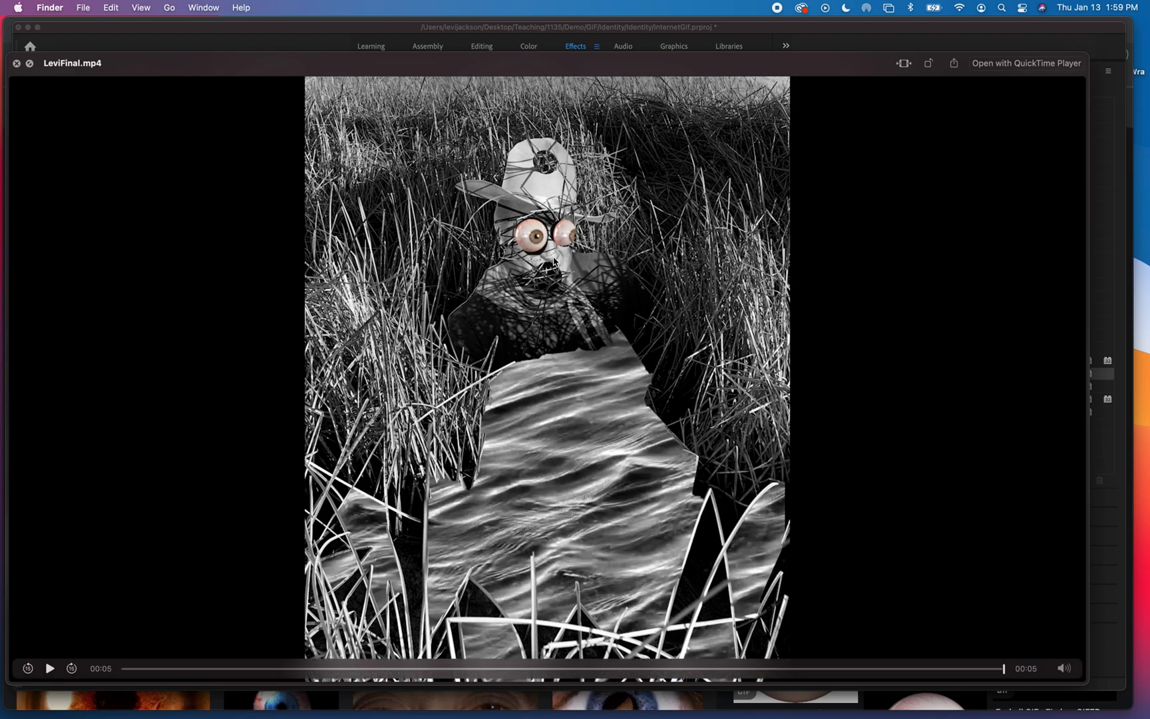
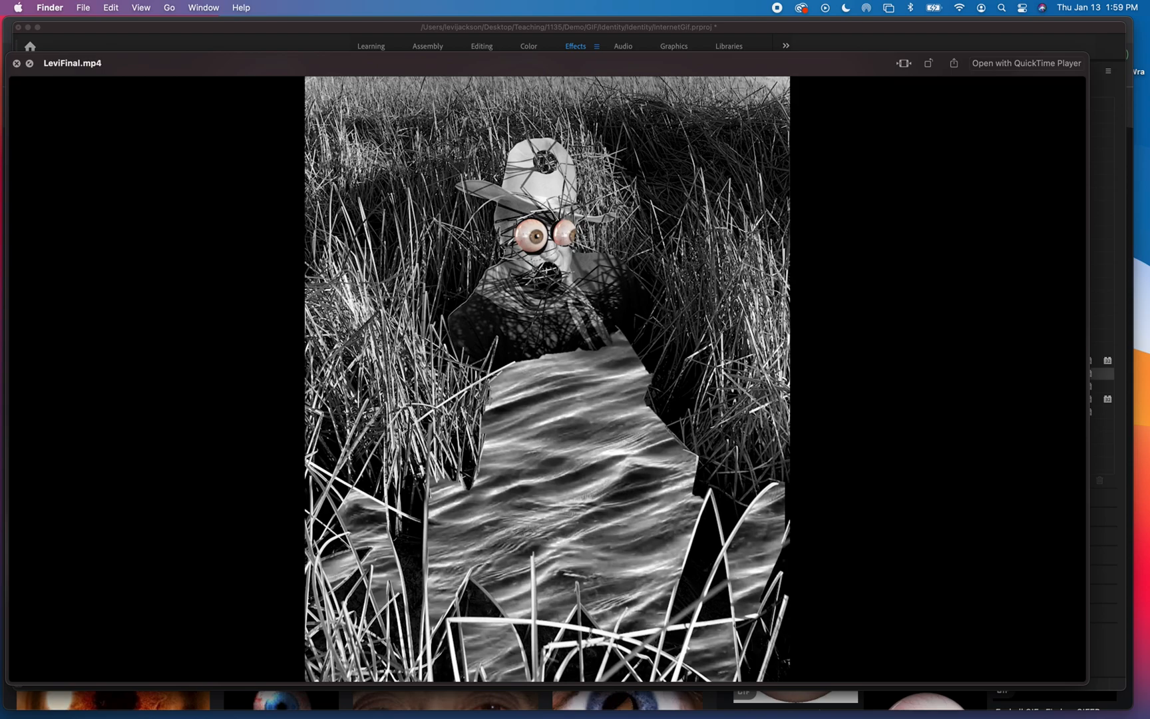
mouse_move(474, 208)
mouse_move(545, 235)
key(space)
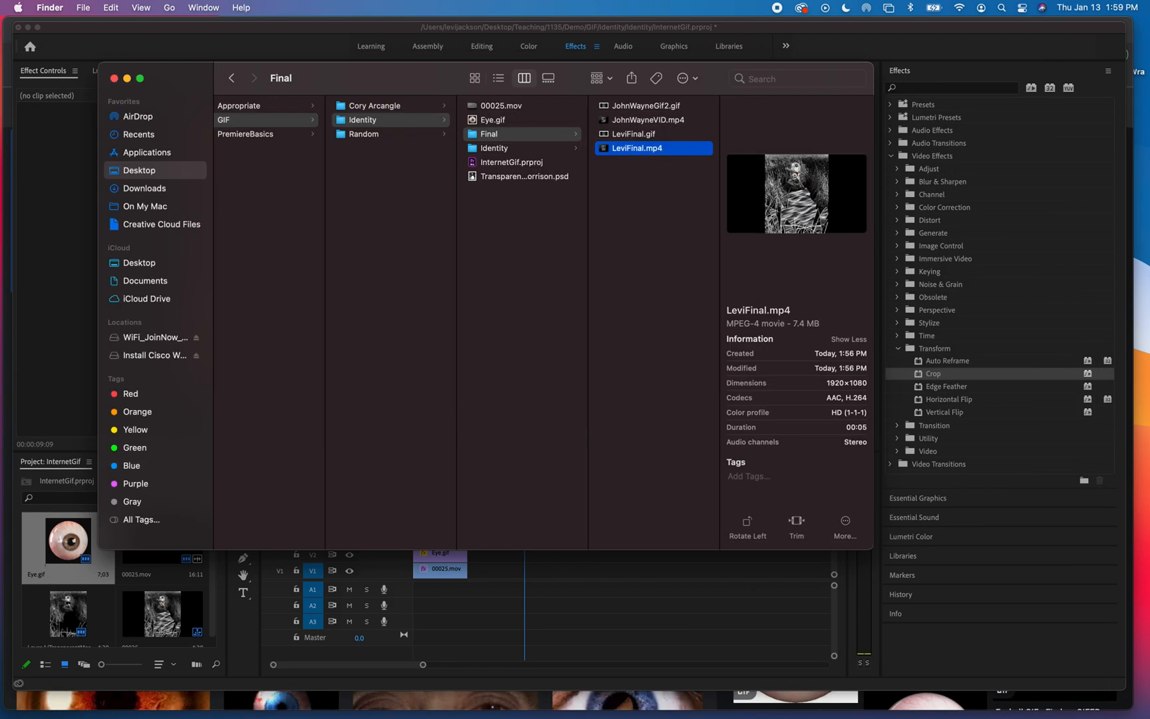
Open the exported GIF from the Final folder in Google Chrome to check its looping playback
click(643, 137)
right_click(645, 135)
mouse_move(670, 157)
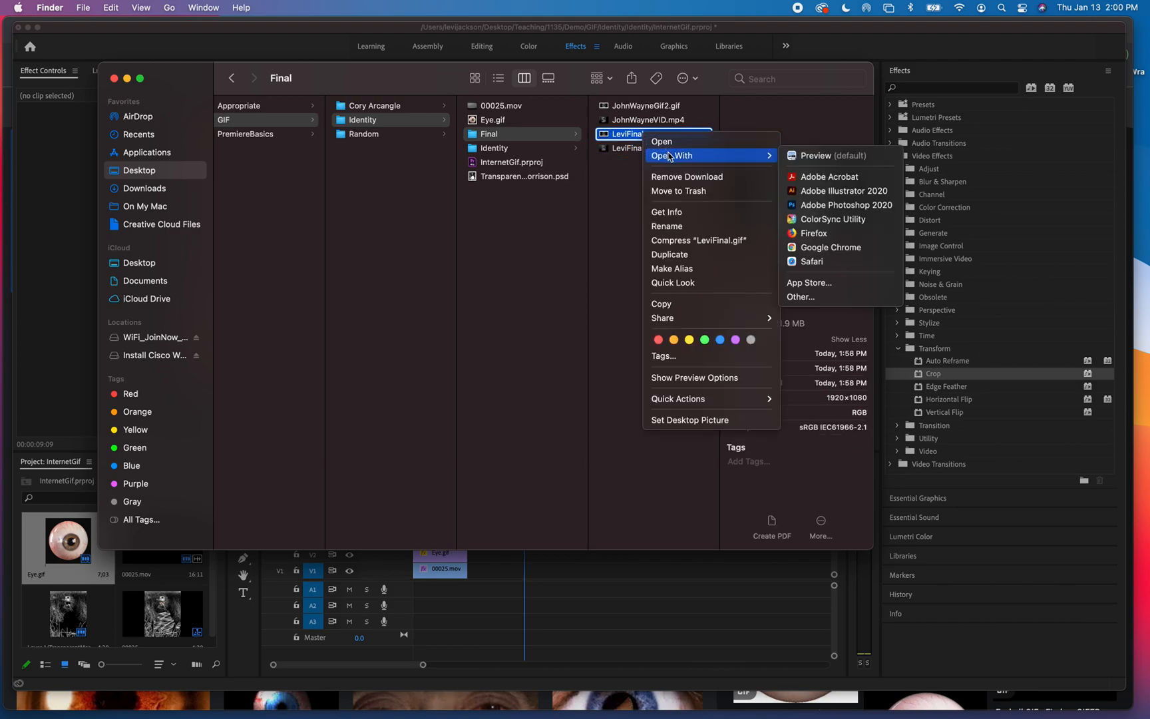
click(849, 247)
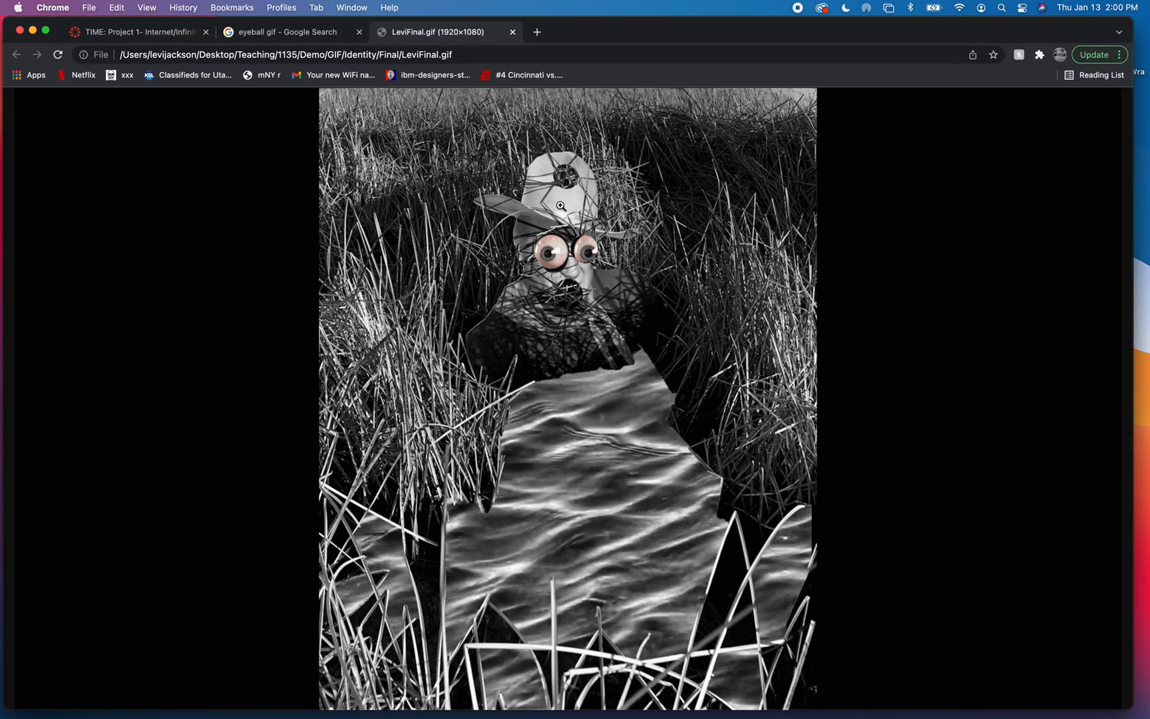